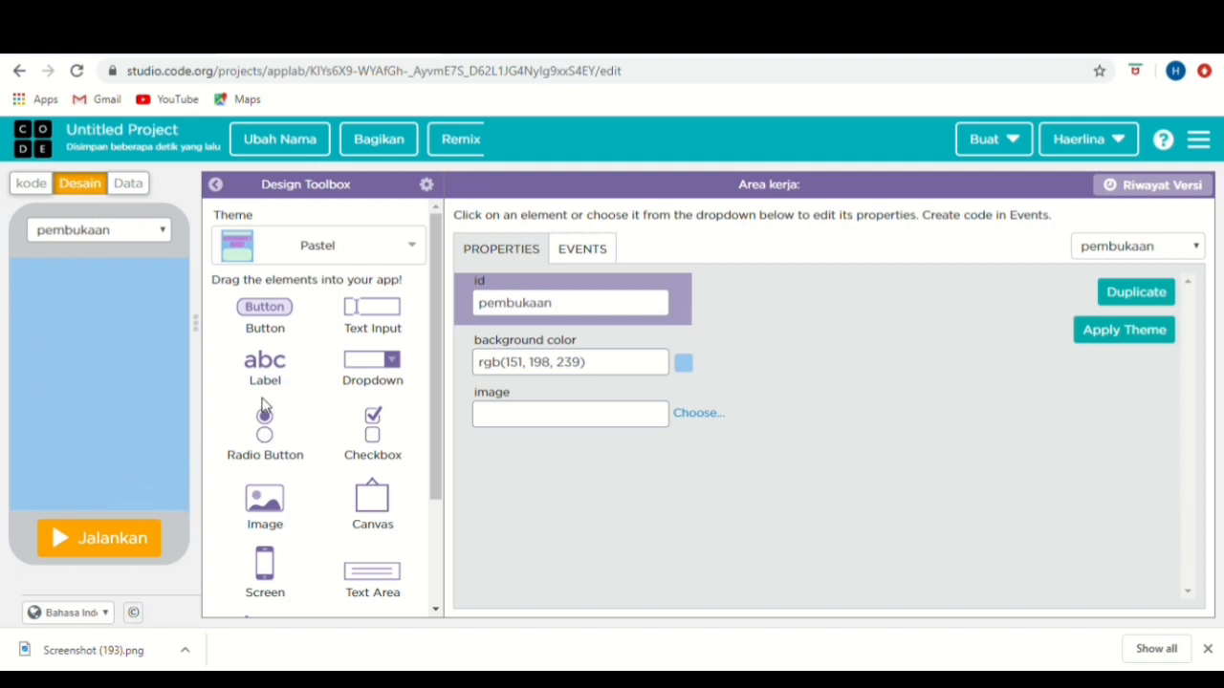
- Add a label to the upper part of the pembukaan screen with id labeljudul and text "SELAMAT DATANG DI KUIS BIOLOGI"
left_click_drag(277, 370, 98, 306)
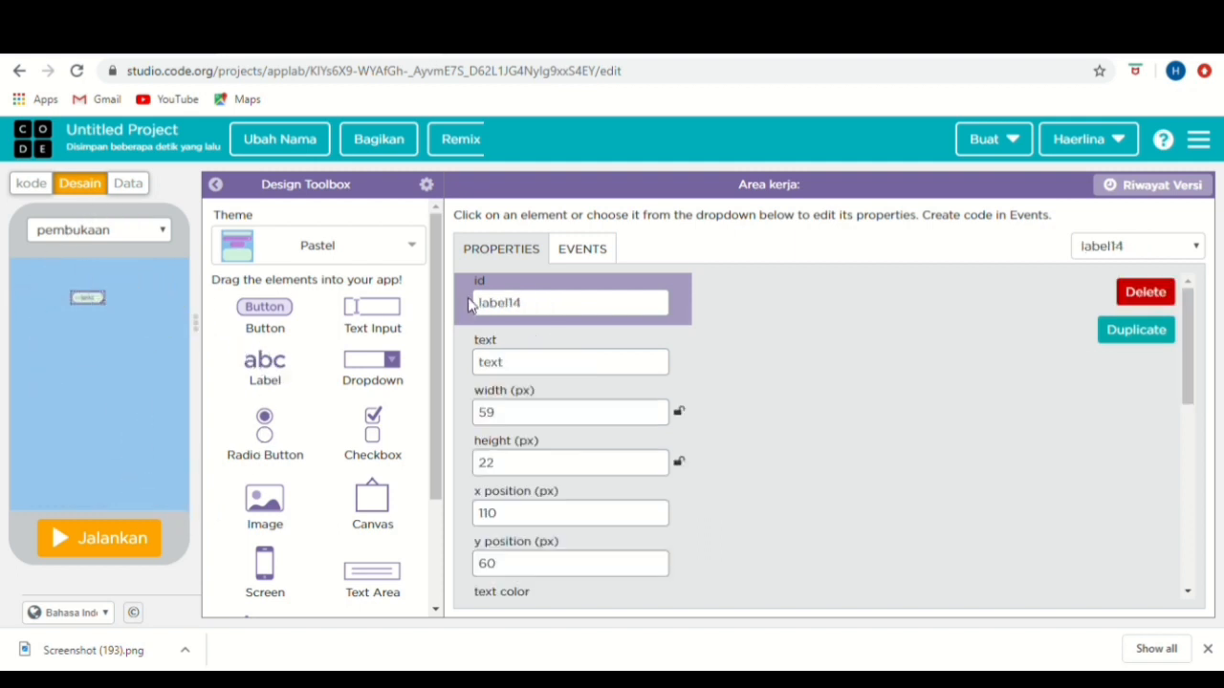
left_click_drag(534, 306, 514, 312)
type("labeljudul")
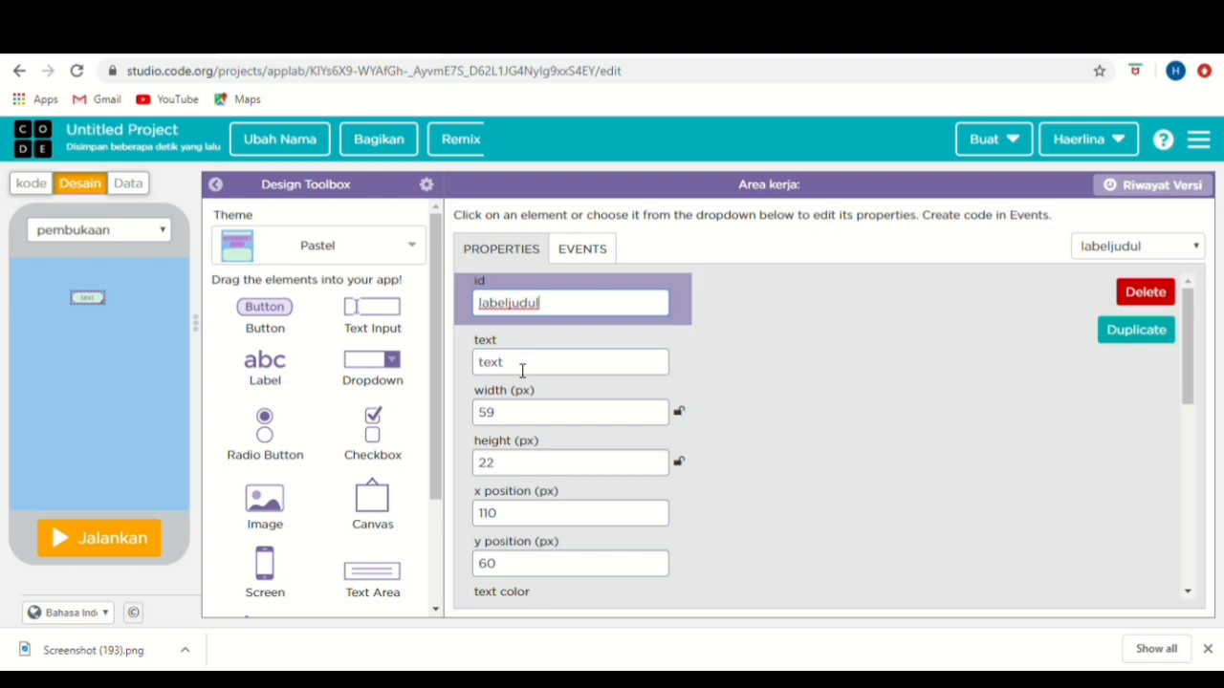
left_click_drag(522, 371, 462, 368)
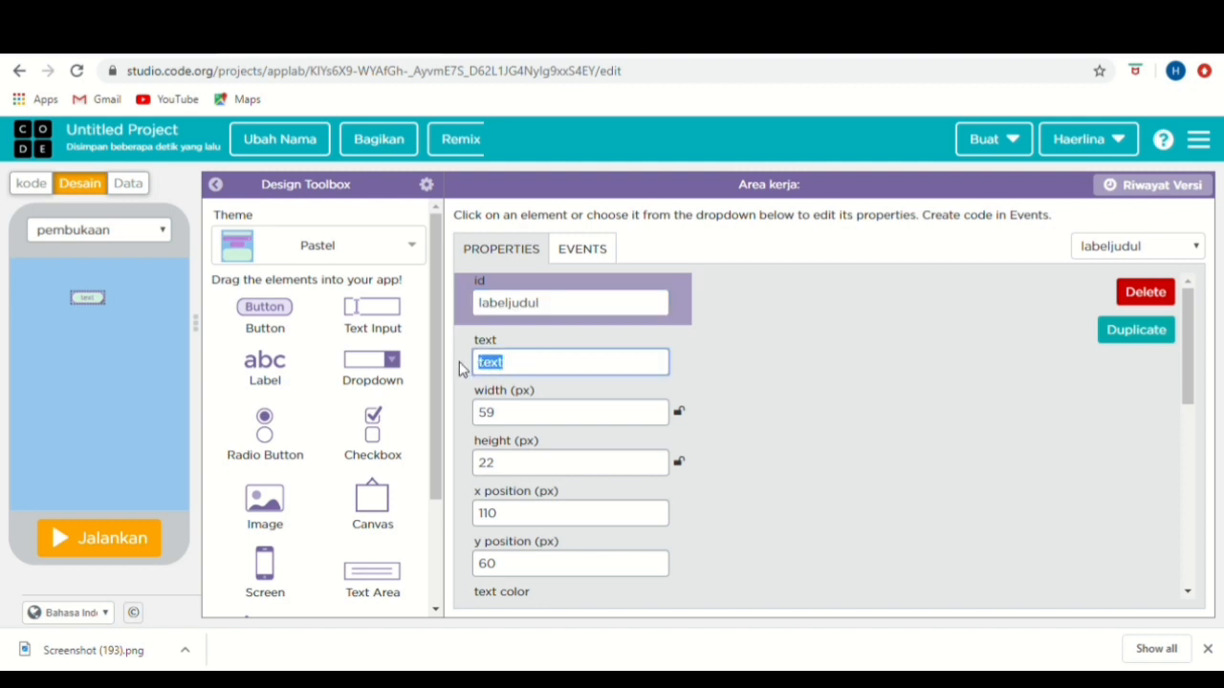
type("SELAMAT ")
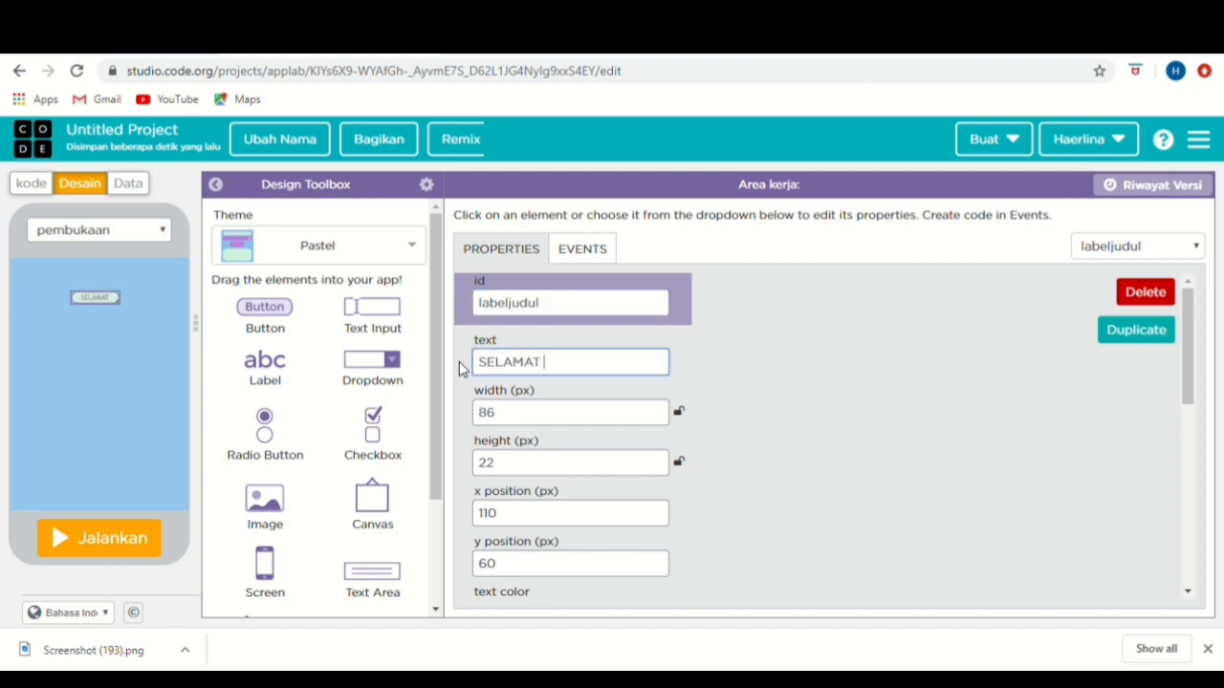
type("DATANG DI")
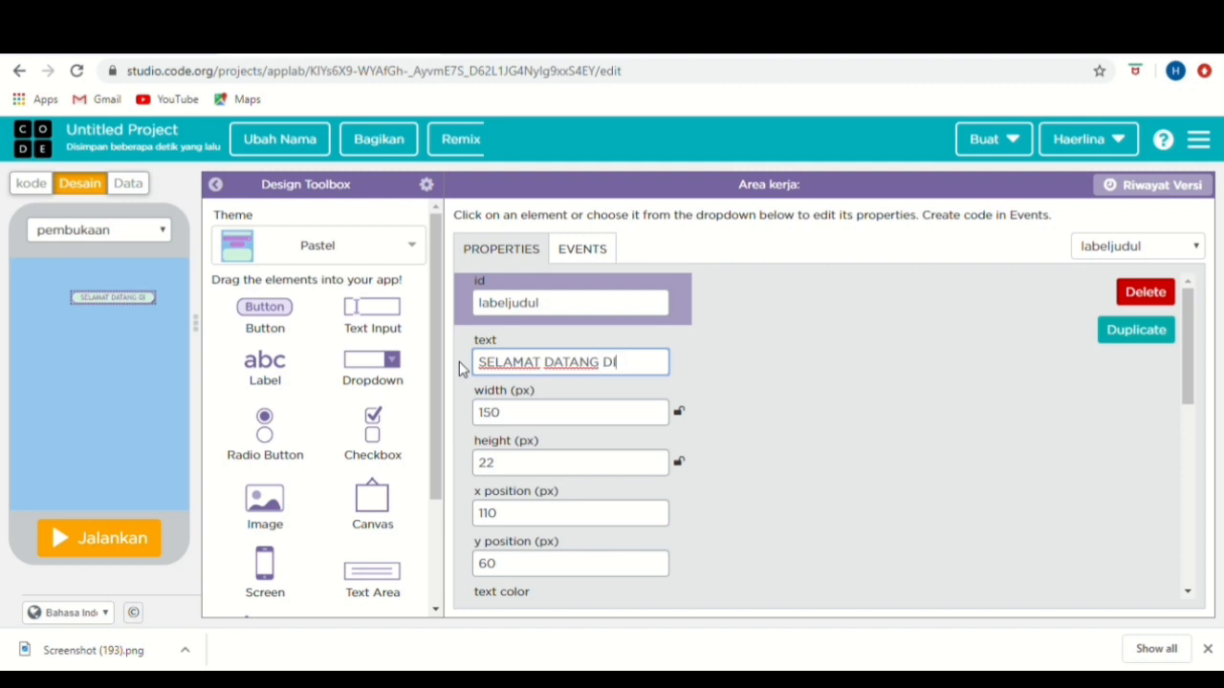
type(" KUIS BIOLOGI")
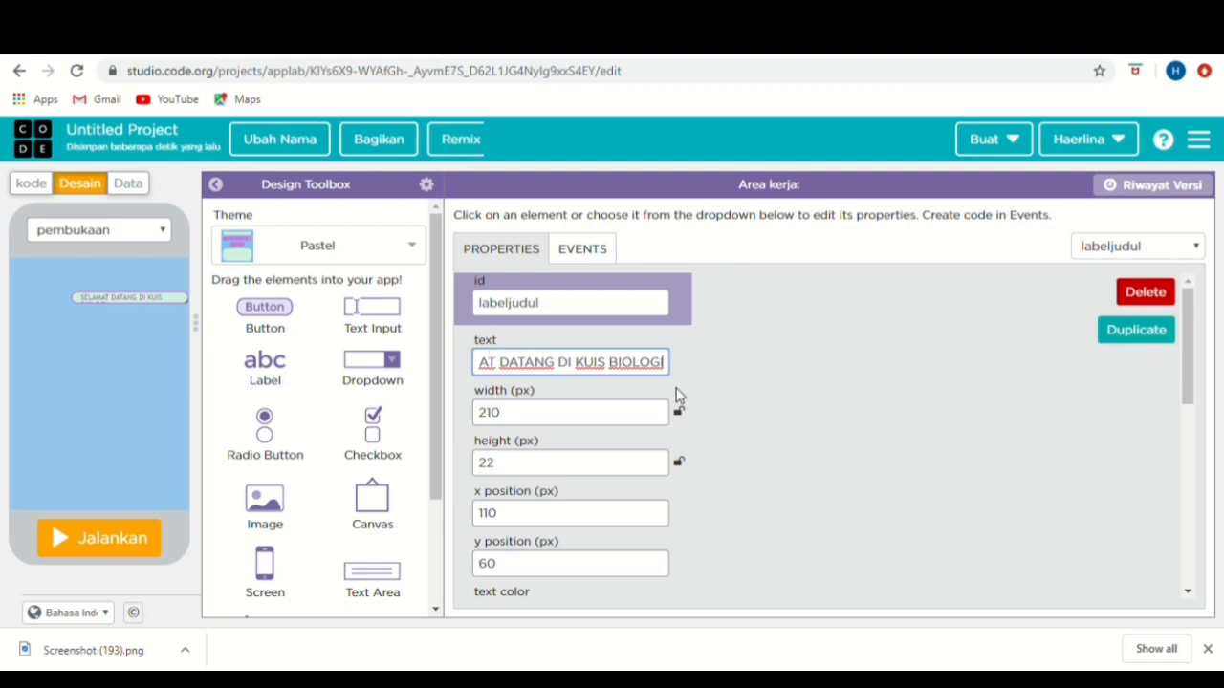
- Set the title label's size to 205 px wide by 80 px high and its position to x 60, y 65
left_click_drag(651, 418, 469, 414)
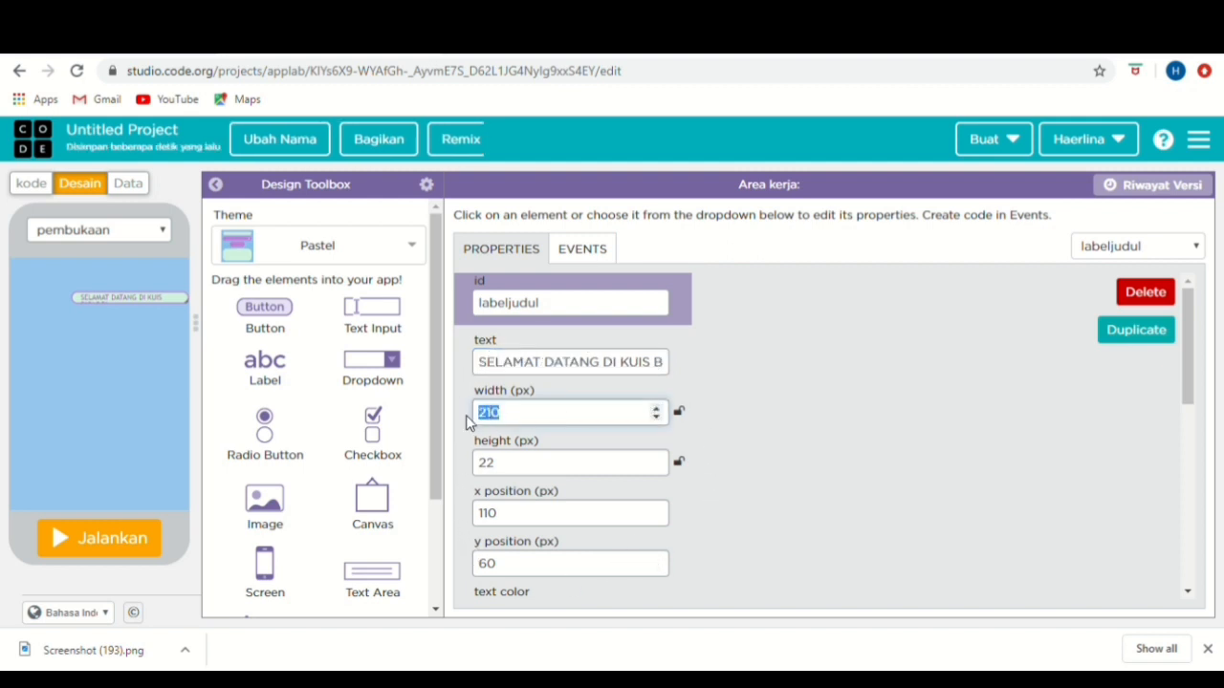
type("205")
key("Tab")
type("80")
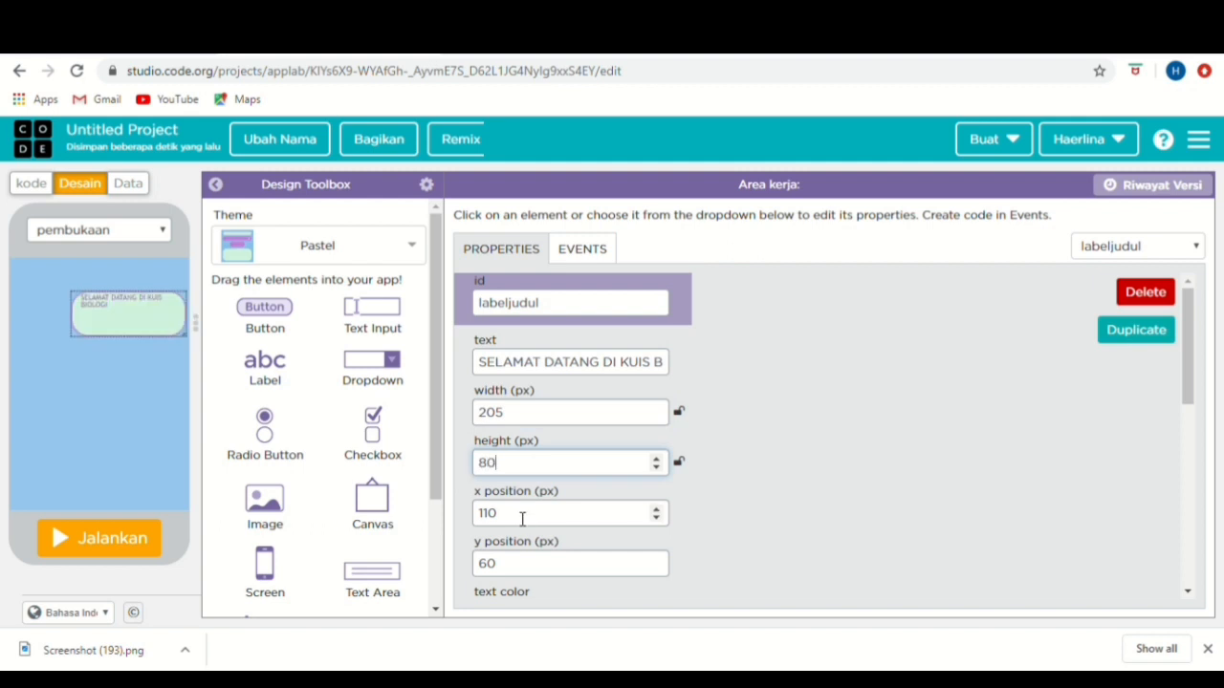
left_click_drag(477, 524, 514, 527)
type("60")
left_click_drag(508, 569, 467, 574)
type("65")
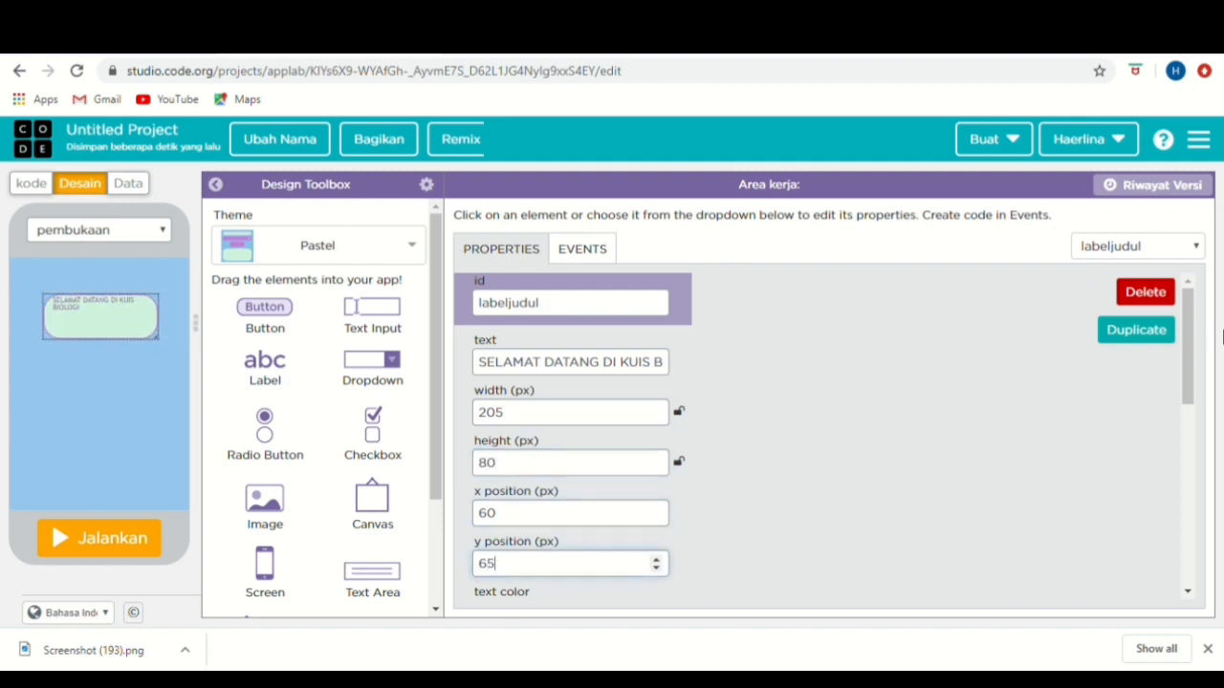
- Set the title label's font size to 23 px and its text alignment to center
left_click_drag(1193, 348, 1191, 477)
left_click_drag(507, 409, 470, 410)
type("23")
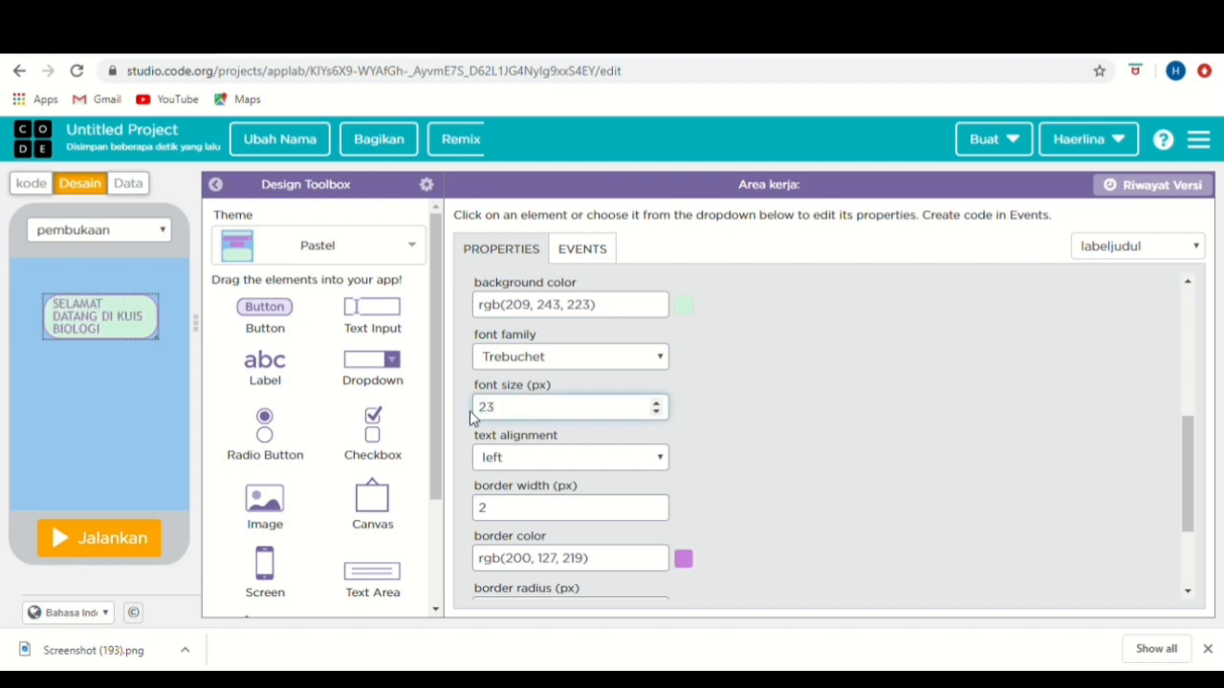
left_click(664, 465)
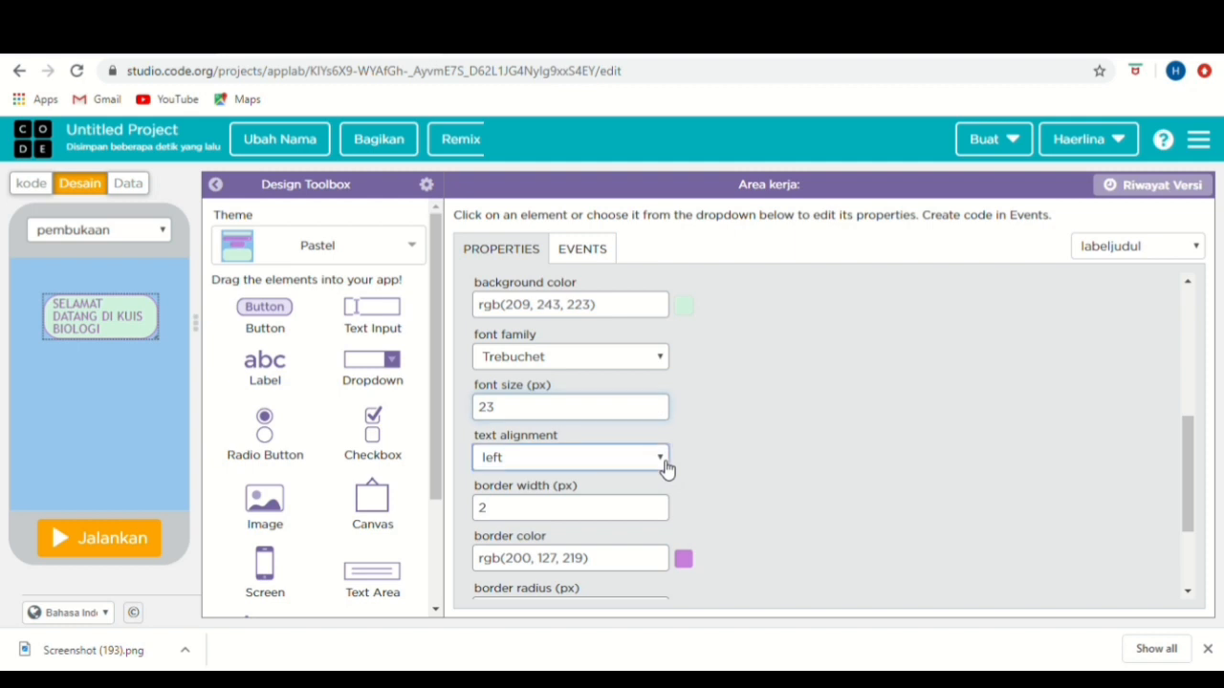
left_click(590, 514)
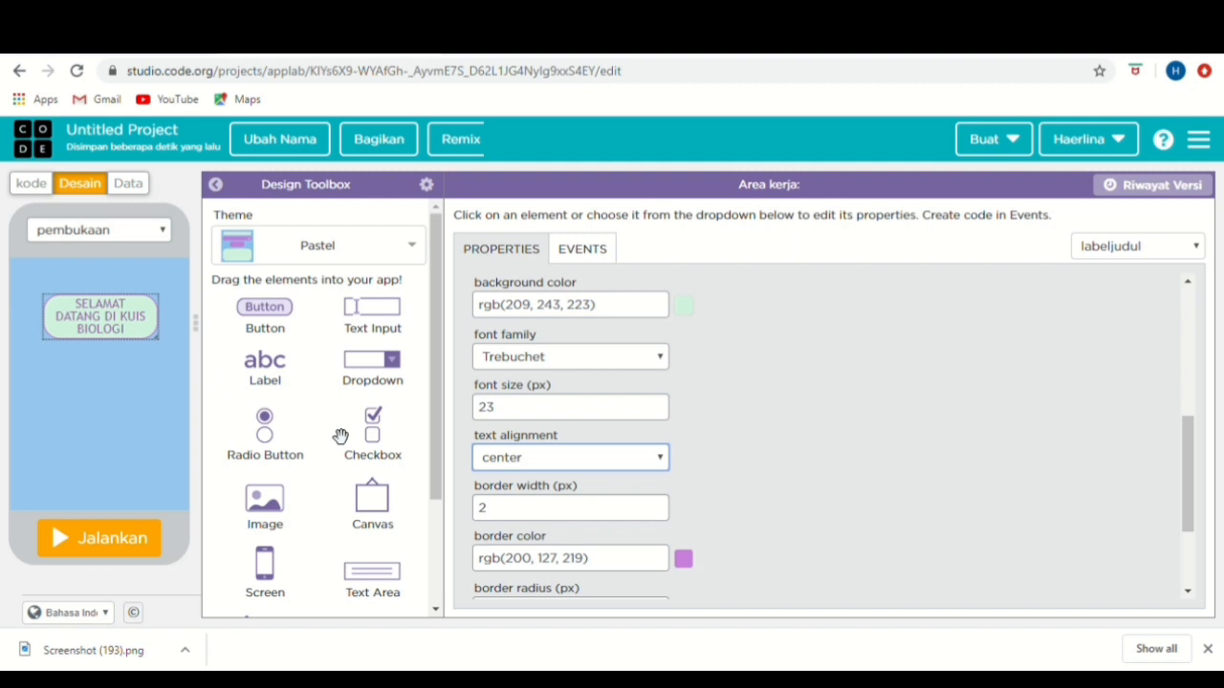
- Add an image element below the title label and assign it the uploaded file KUIS-BIOLOGI.png
left_click_drag(286, 507, 102, 365)
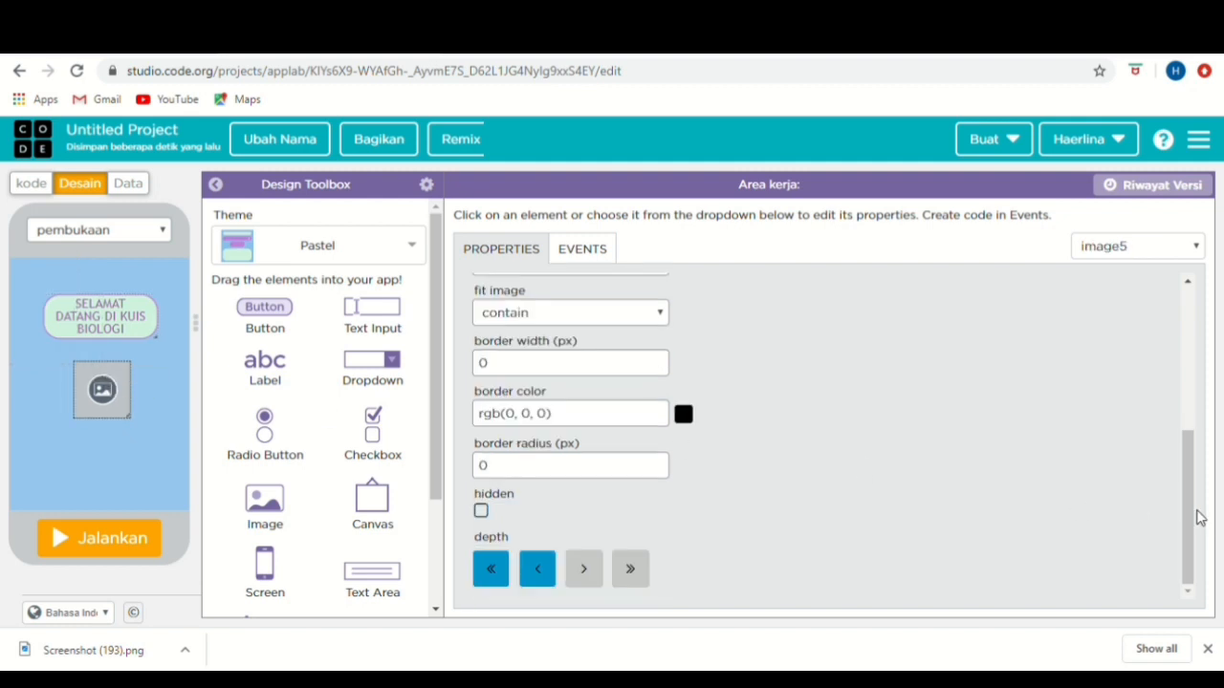
scroll(1196, 513, "up", 5)
left_click(695, 563)
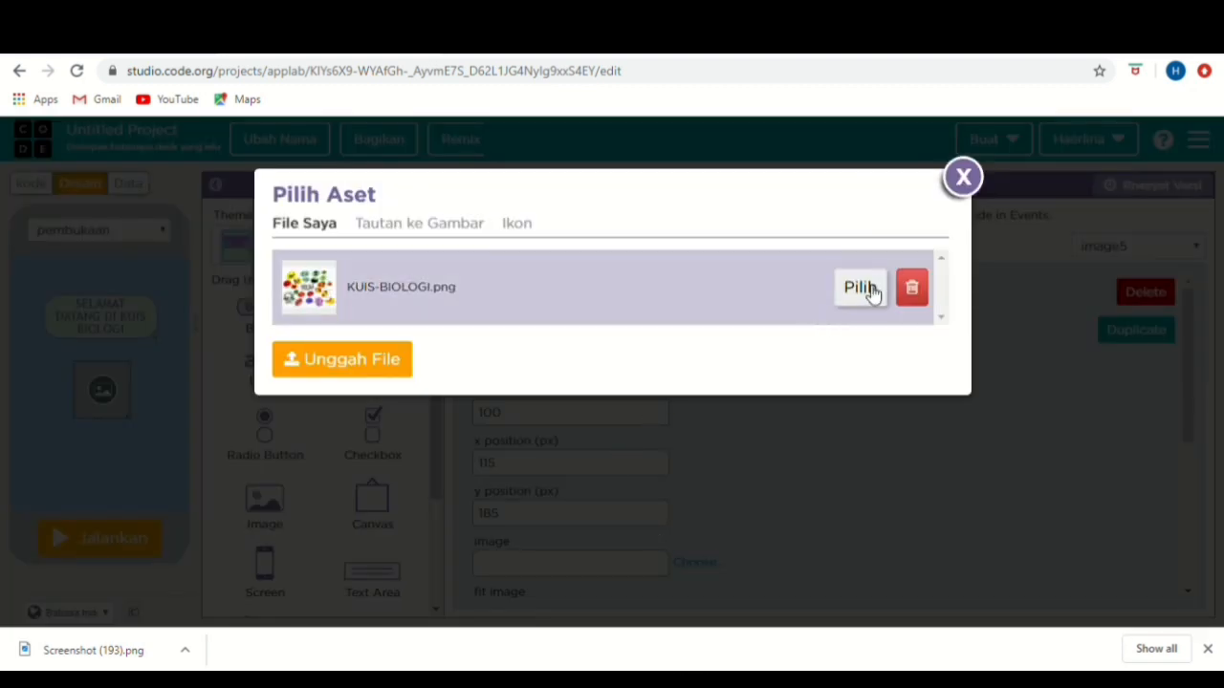
left_click(872, 293)
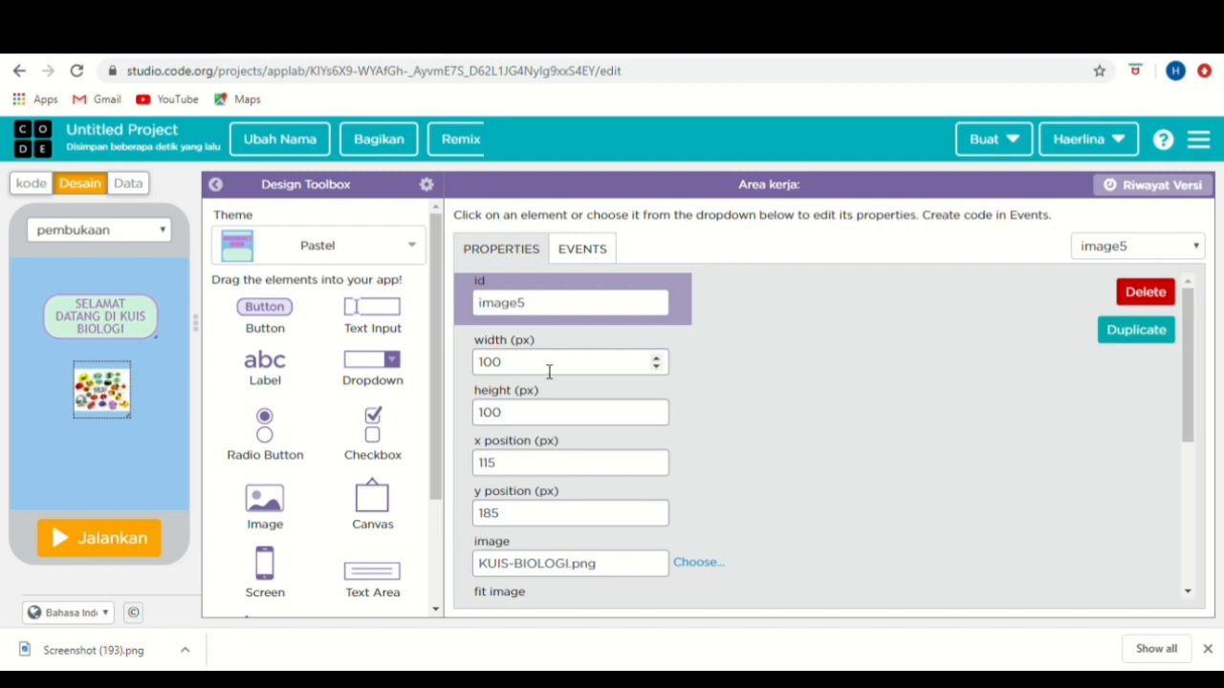
- Set the image's size to 165 px wide by 145 px high and its position to x 75, y 175
left_click_drag(549, 372, 466, 368)
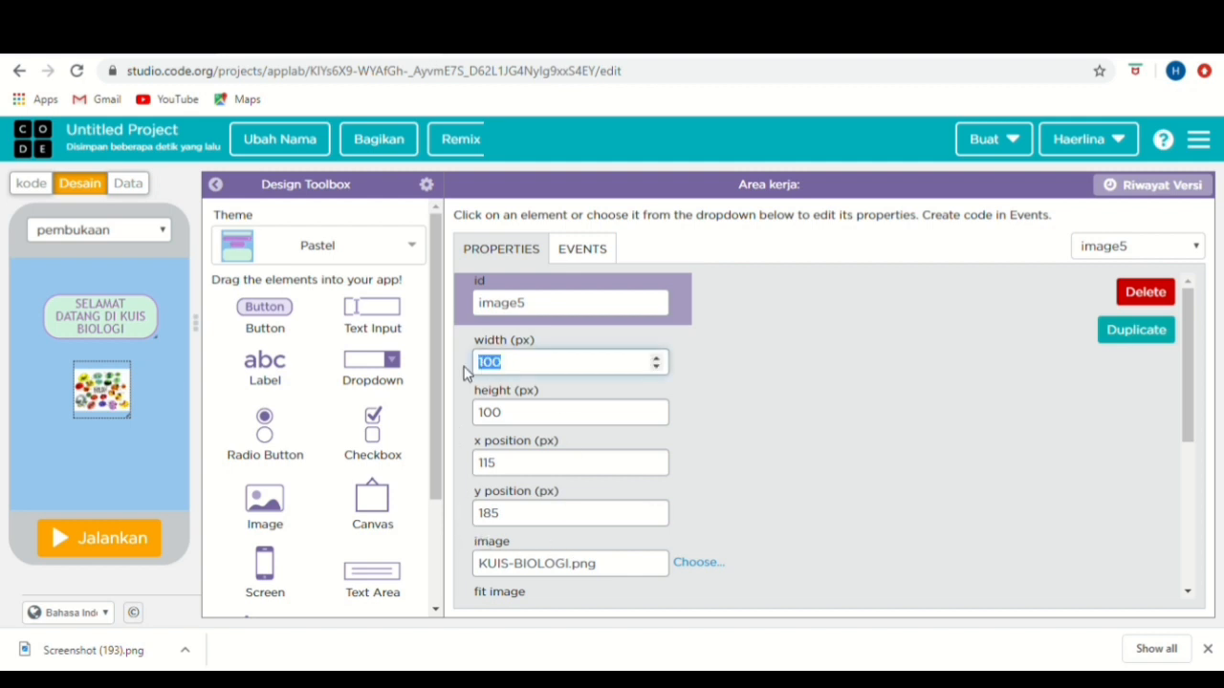
type("165")
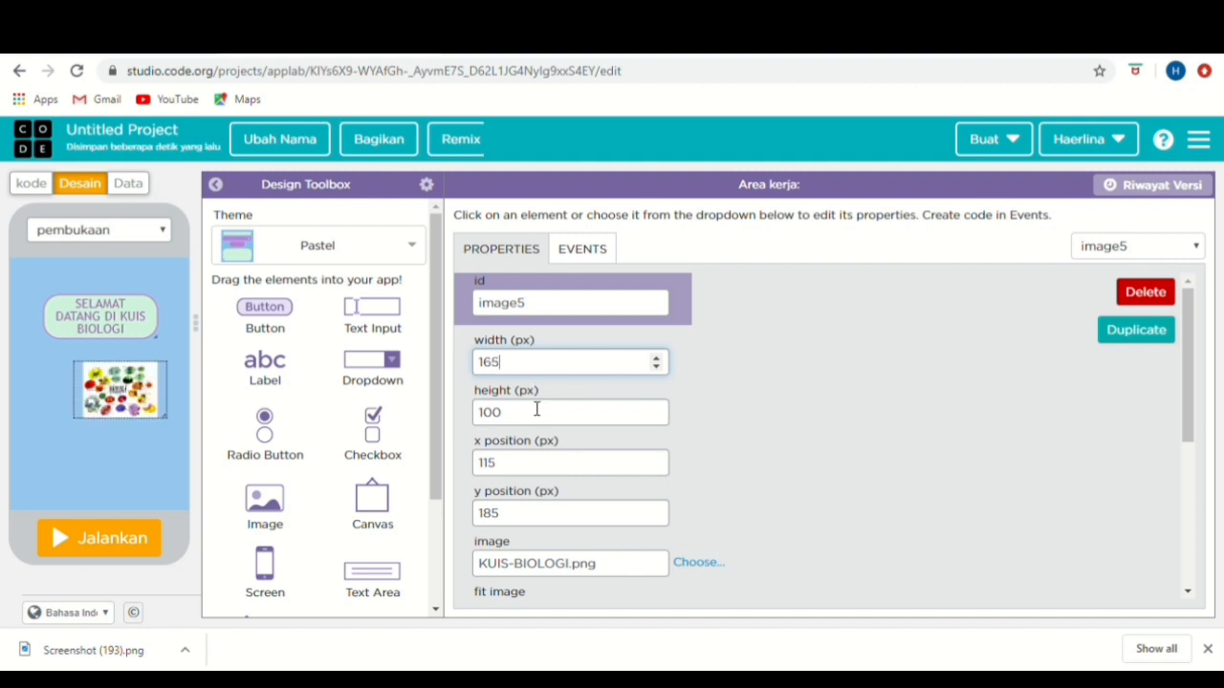
left_click_drag(538, 412, 450, 426)
type("145")
left_click_drag(516, 464, 431, 457)
type("75")
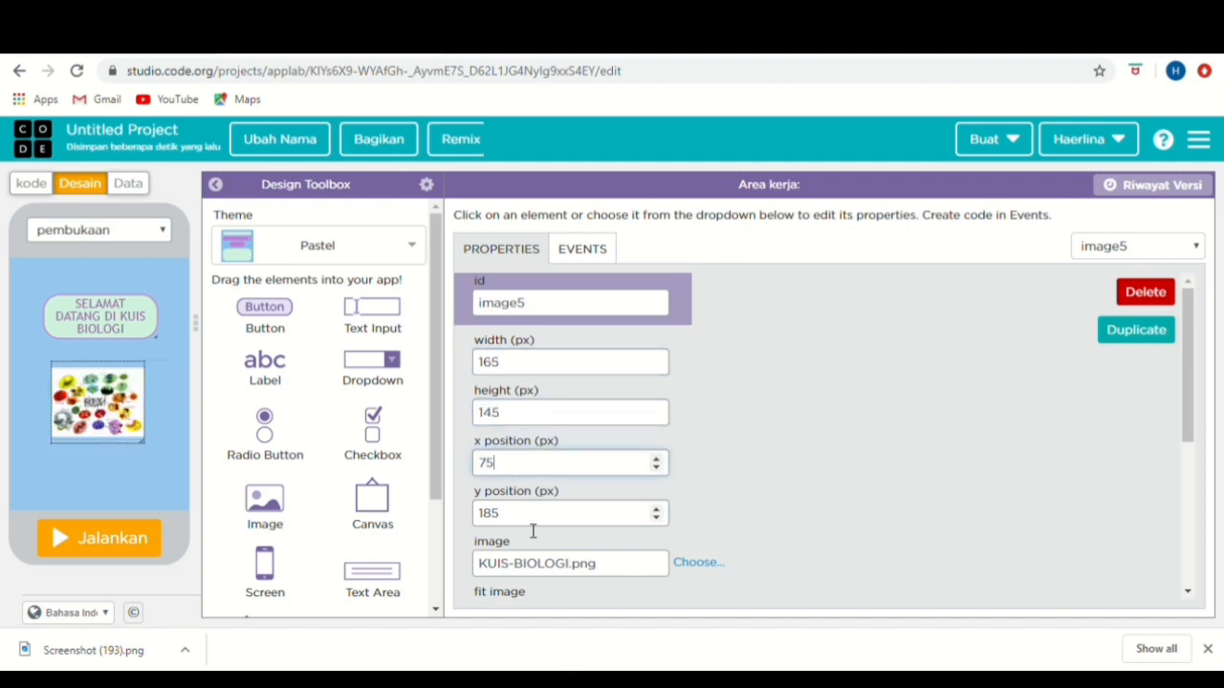
left_click_drag(533, 521, 461, 524)
type("175")
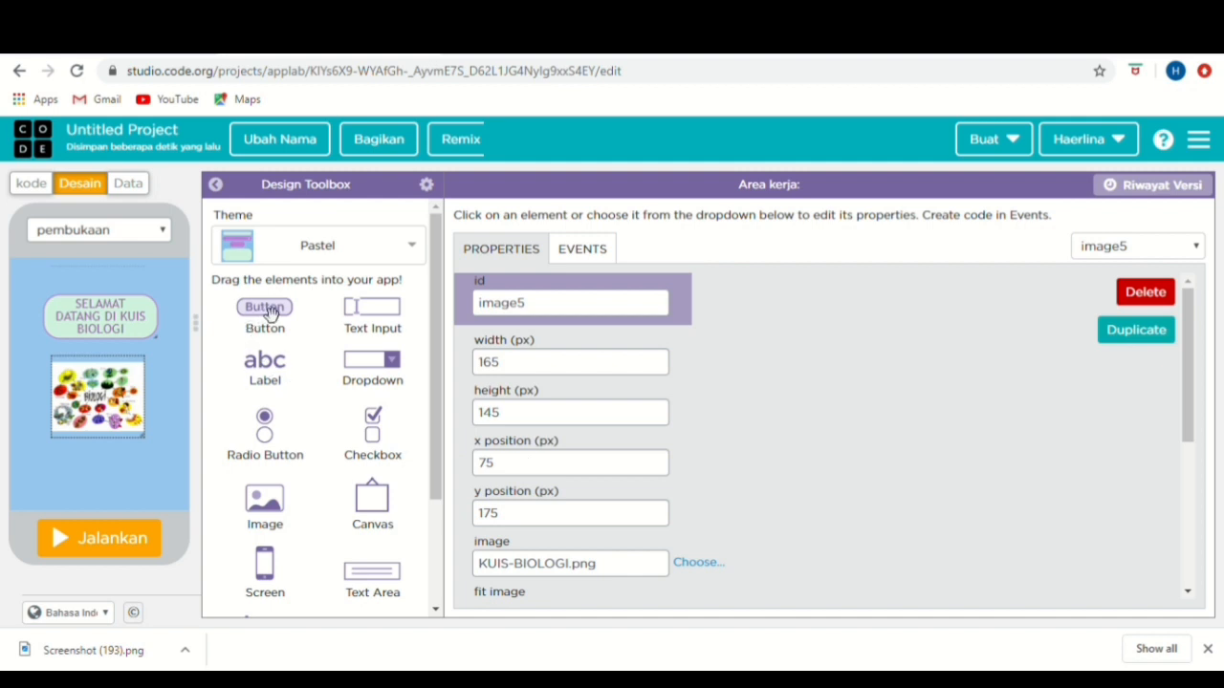
- Add a button below the image with id buttonstart and text NEXT
left_click_drag(270, 313, 94, 474)
left_click_drag(538, 312, 468, 311)
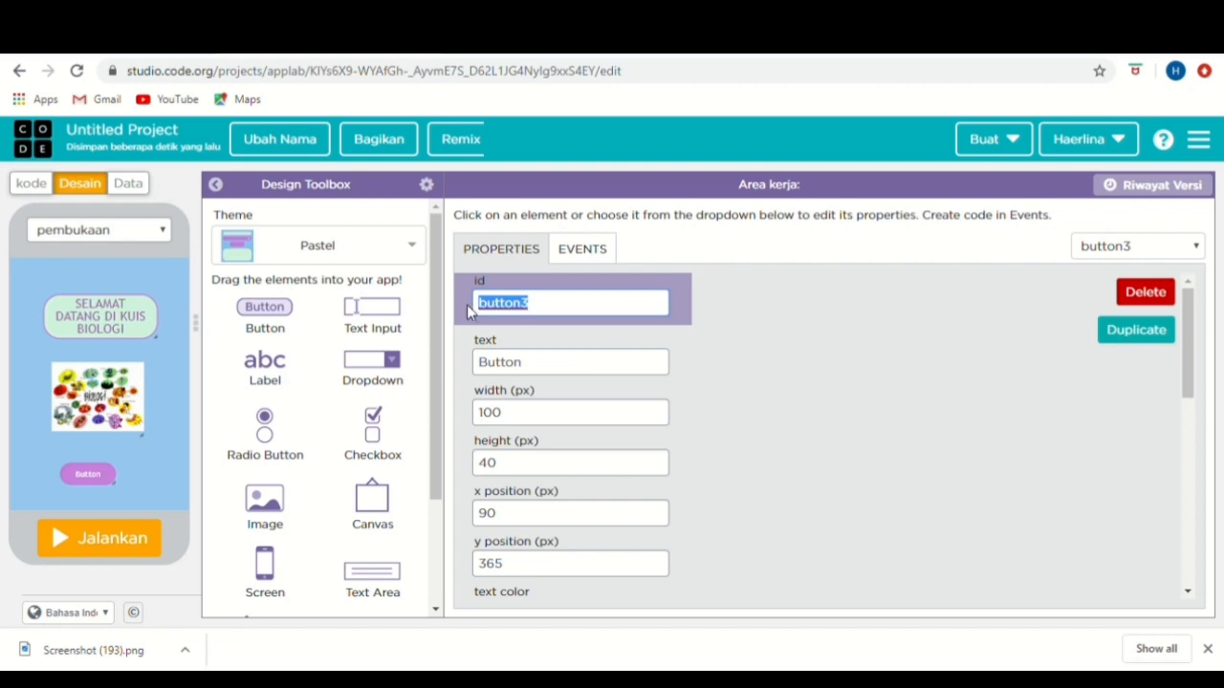
type("buttonst")
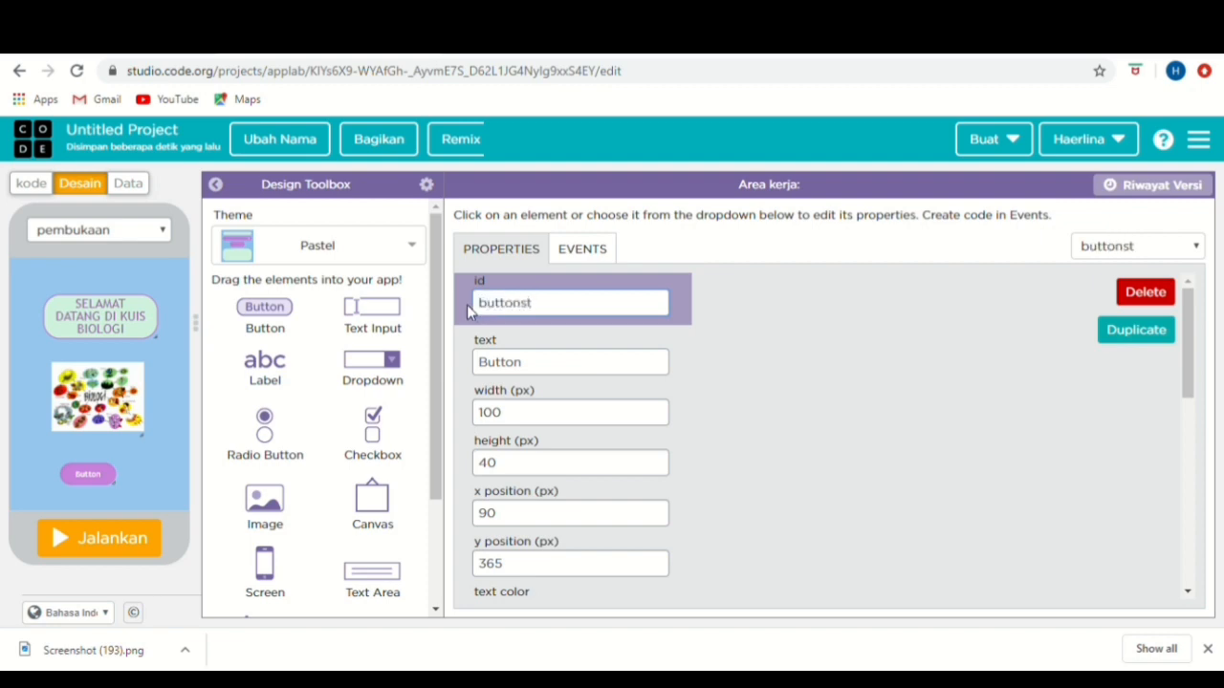
type("art")
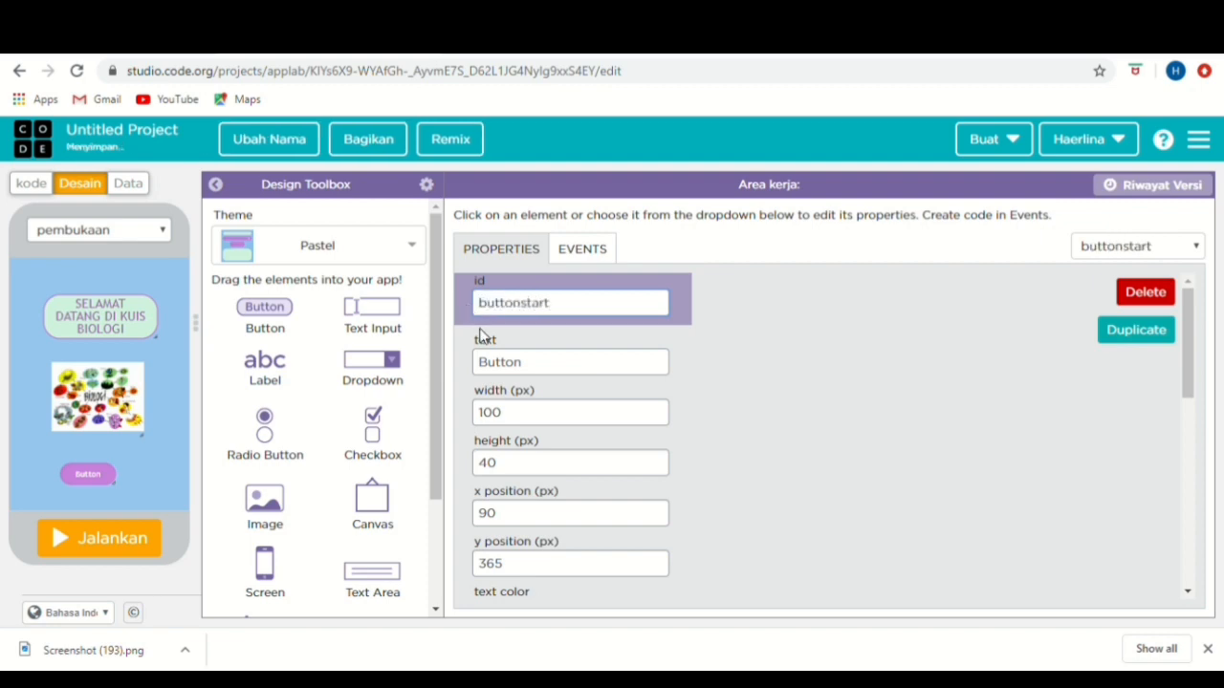
left_click_drag(528, 371, 471, 372)
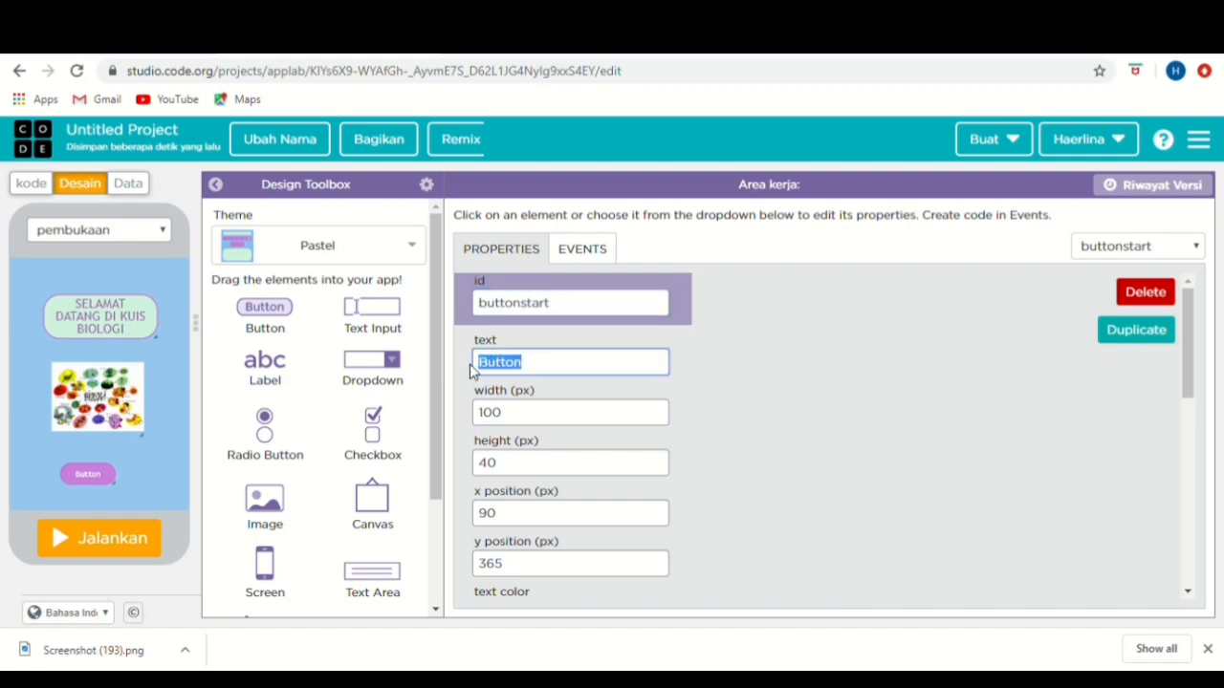
type("NEXT")
- Set the NEXT button's position to x 105, y 355
left_click(593, 415)
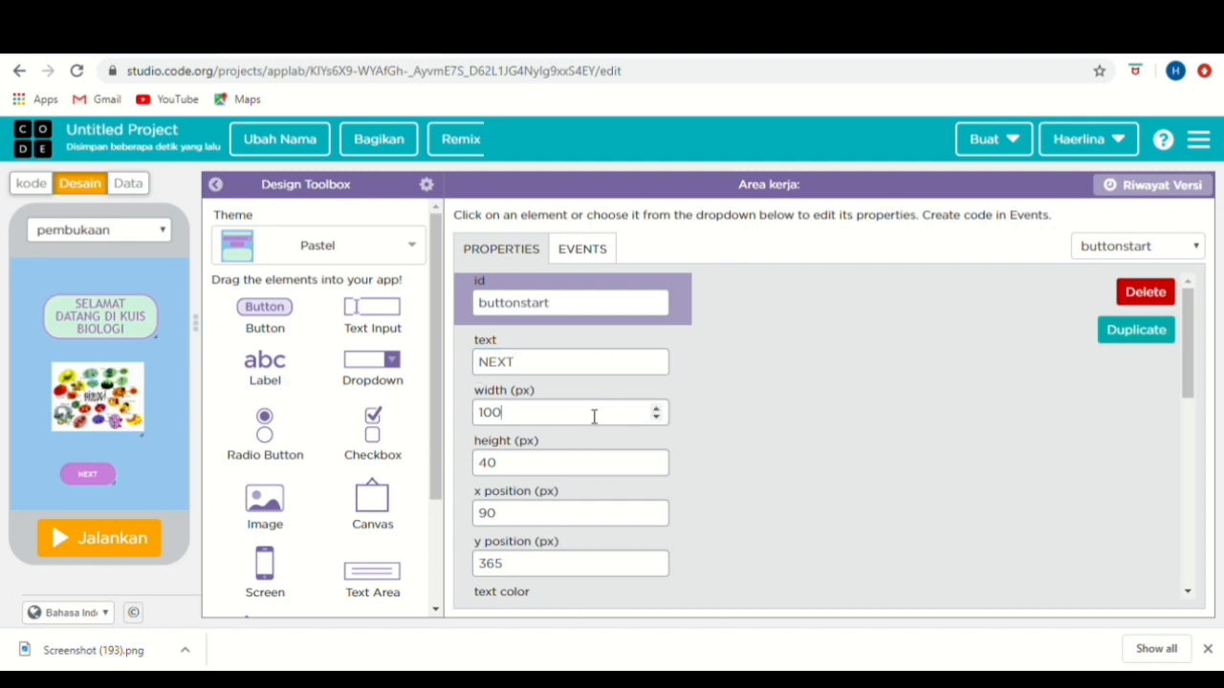
left_click_drag(501, 415, 469, 421)
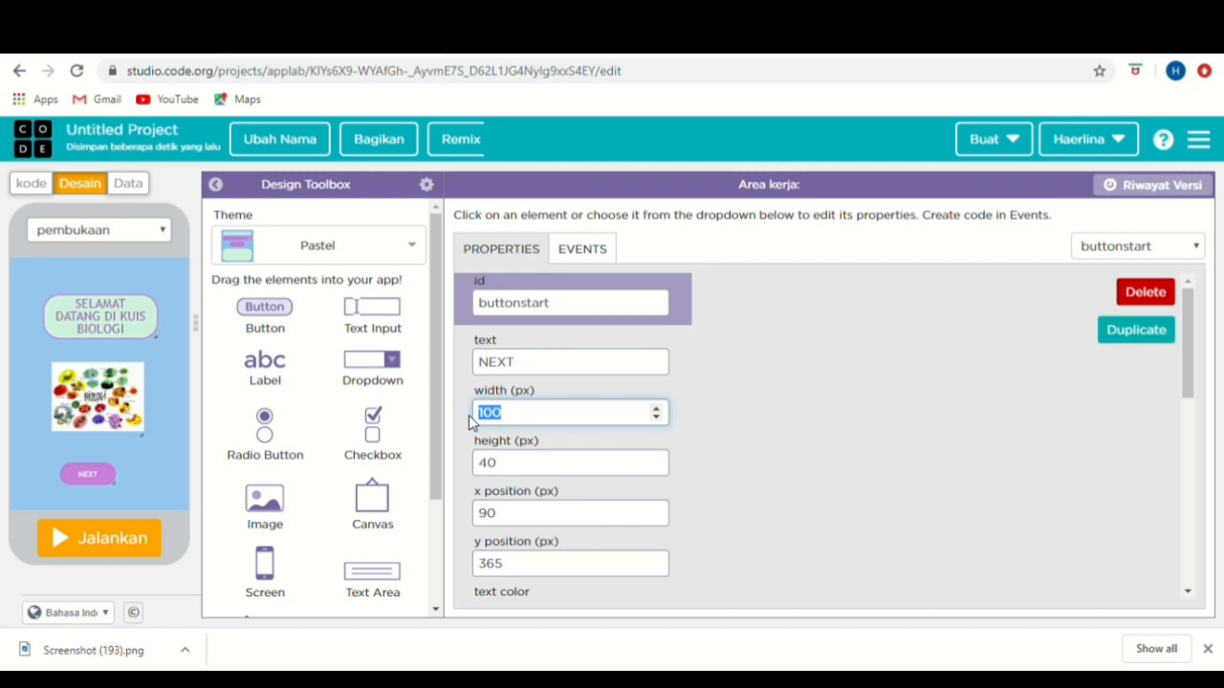
left_click_drag(506, 513, 483, 524)
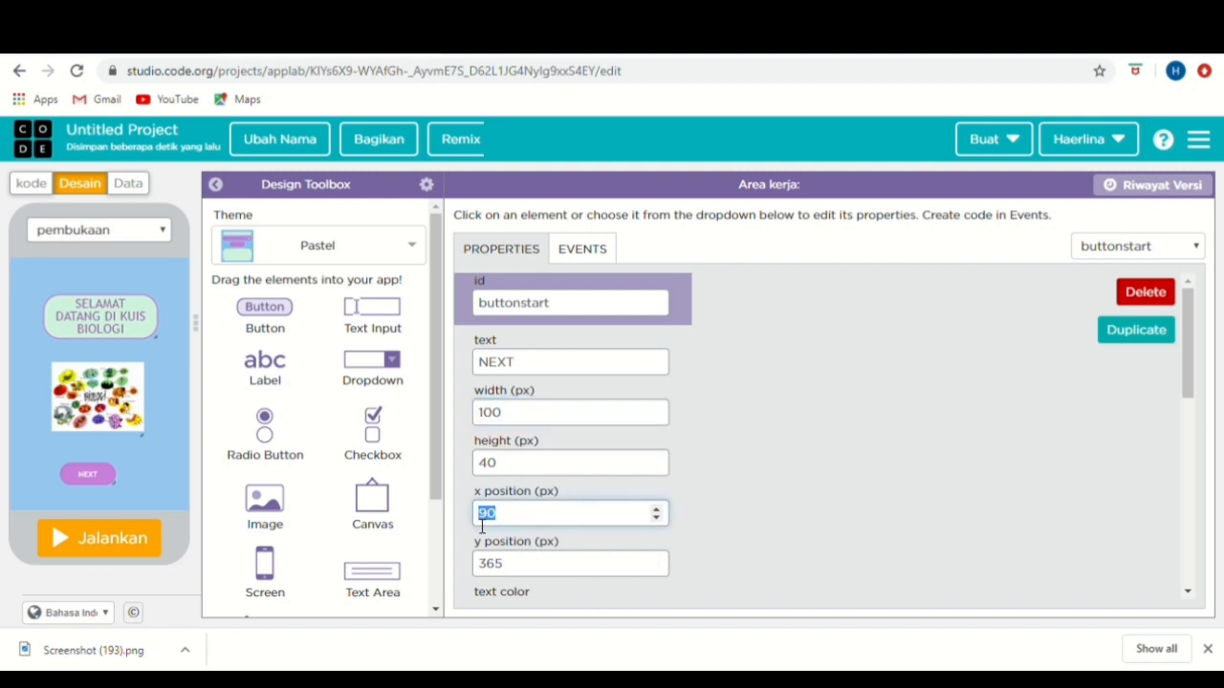
type("105")
left_click_drag(503, 564, 459, 571)
type("355")
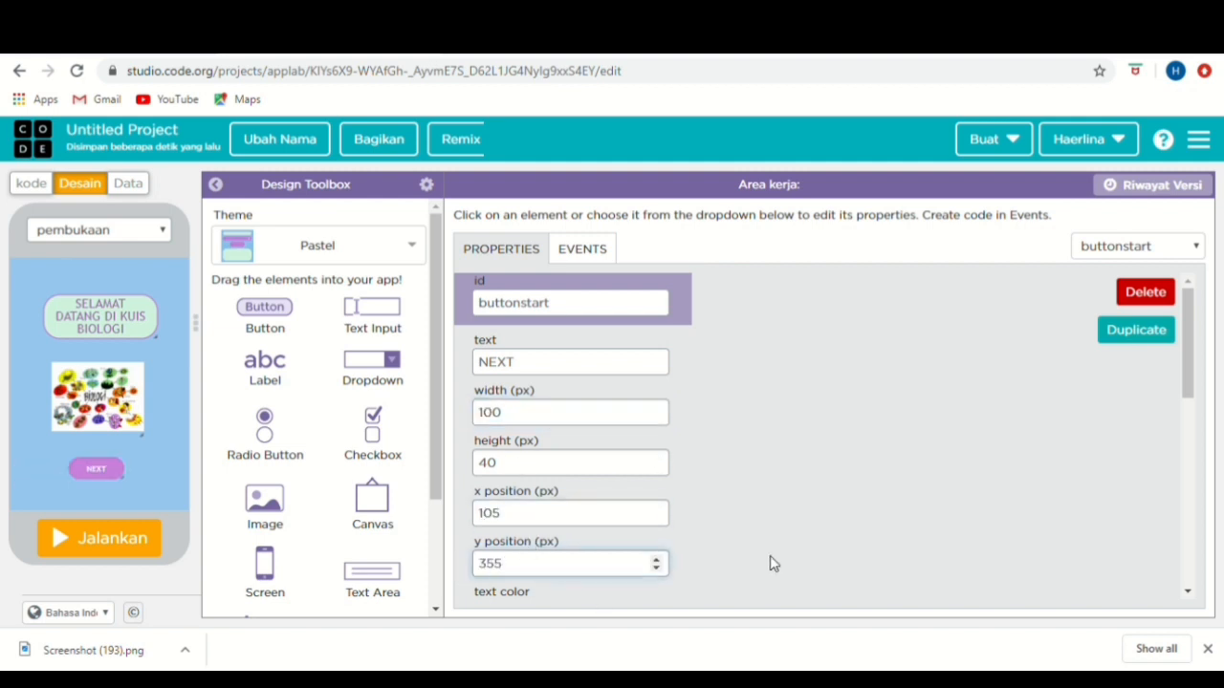
- Set the NEXT button's font size to 19 px
left_click_drag(1188, 394, 1175, 530)
left_click_drag(536, 369, 460, 372)
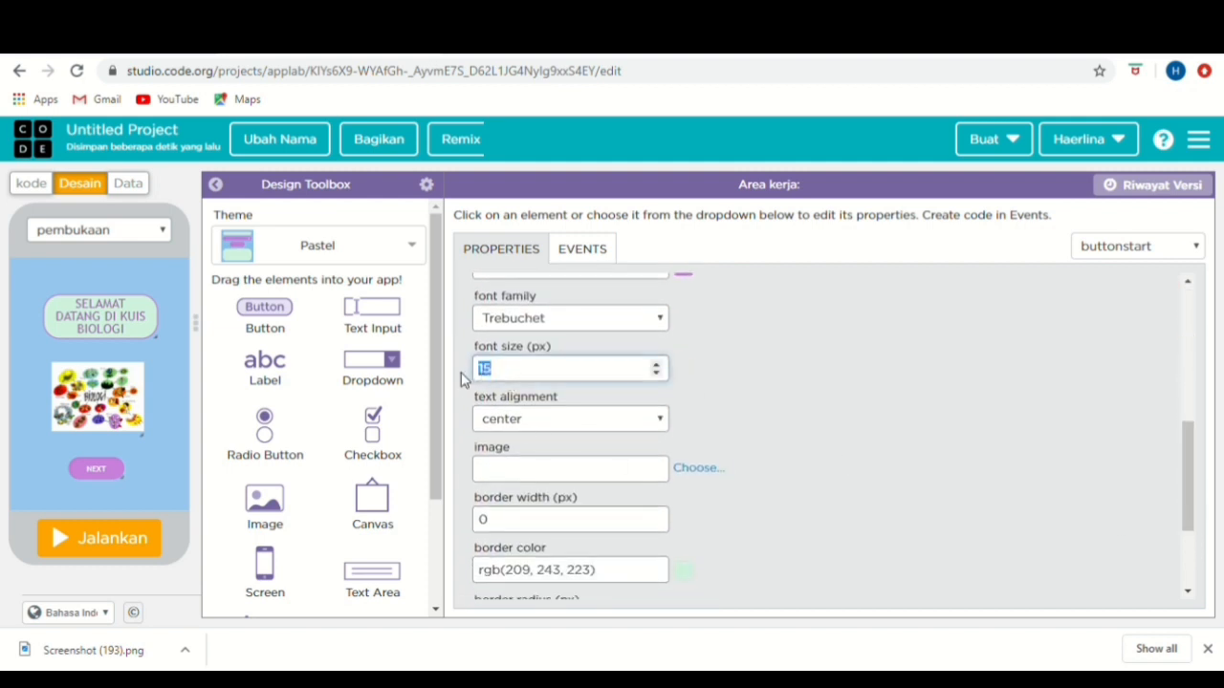
type("19")
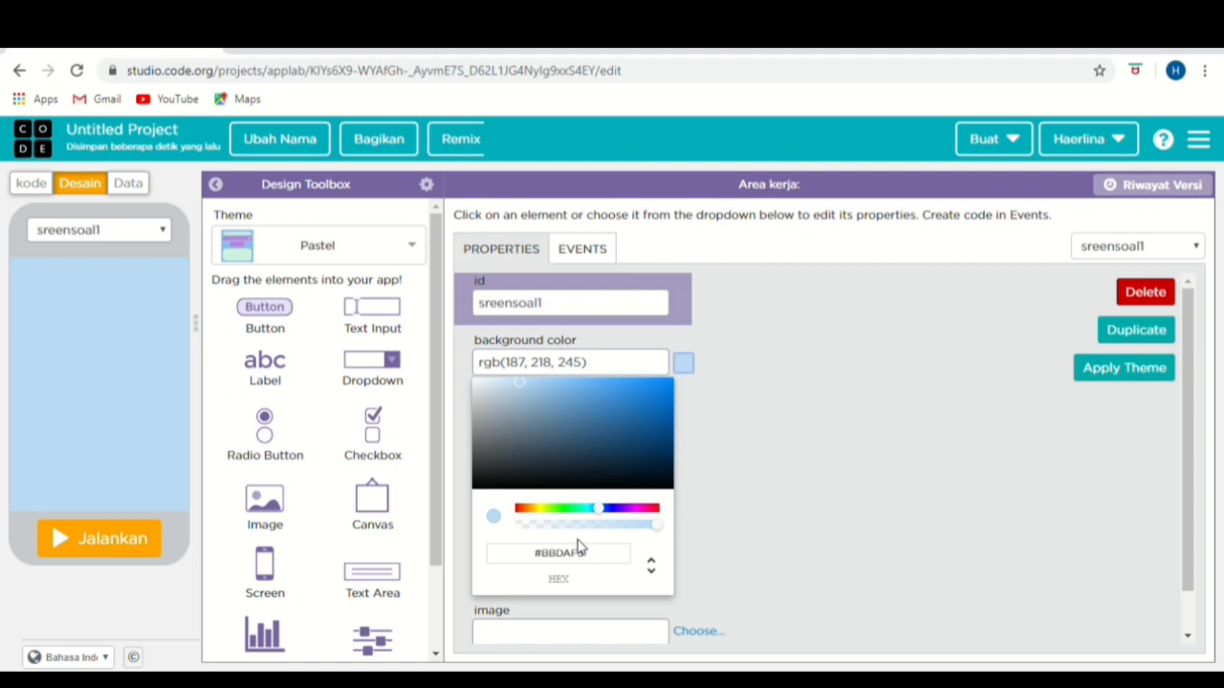
- Add a label to the sreensoal1 screen with id labelpertanyaan1 and paste the copied question beginning "Sendi yang tidak dapat digerakkan" as its text
left_click(274, 371)
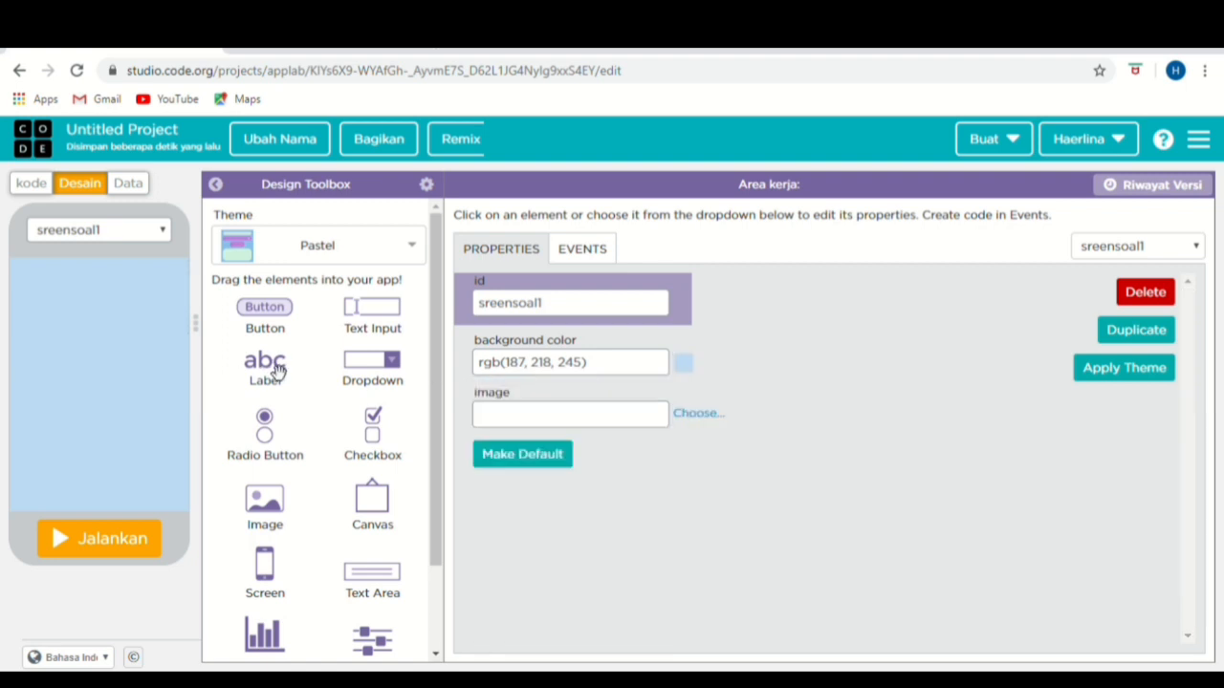
left_click_drag(214, 352, 99, 301)
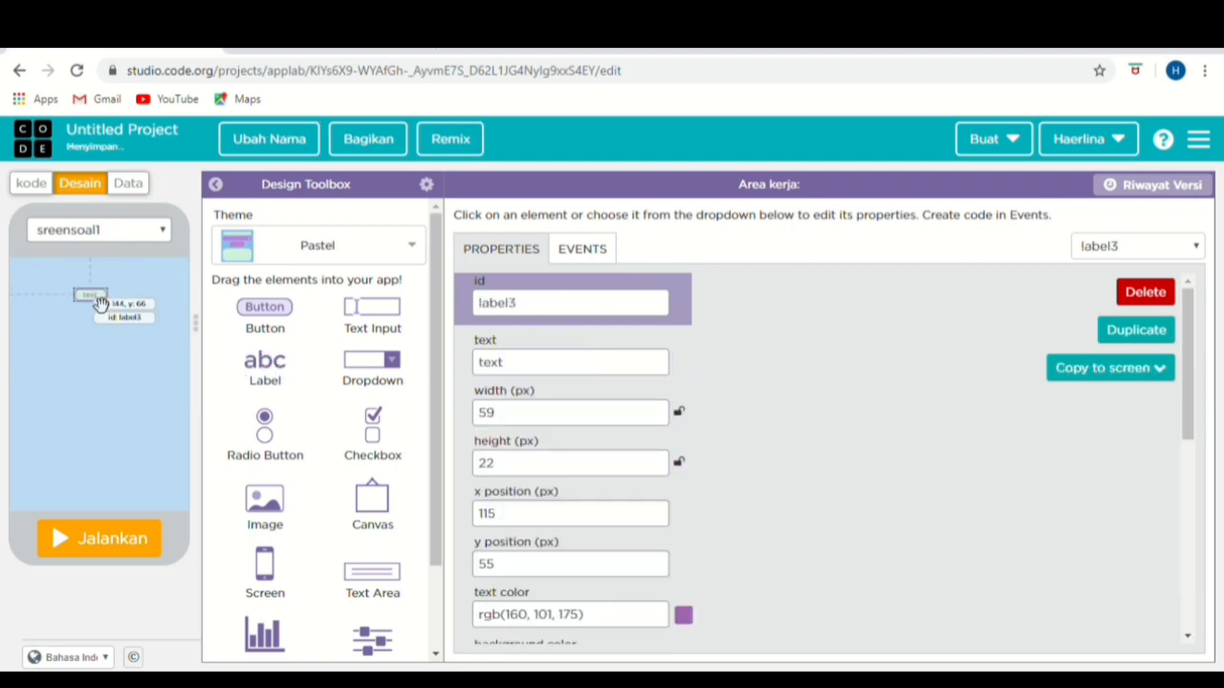
double_click(530, 308)
type("l")
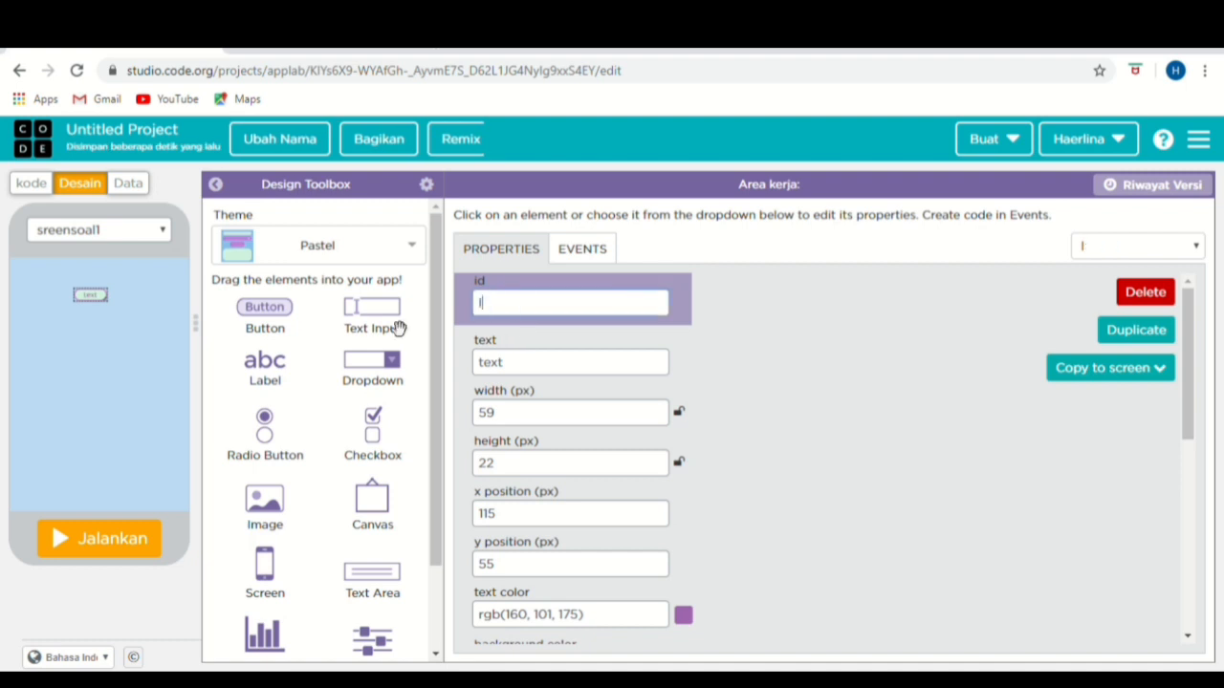
type("abelpertanyaan1")
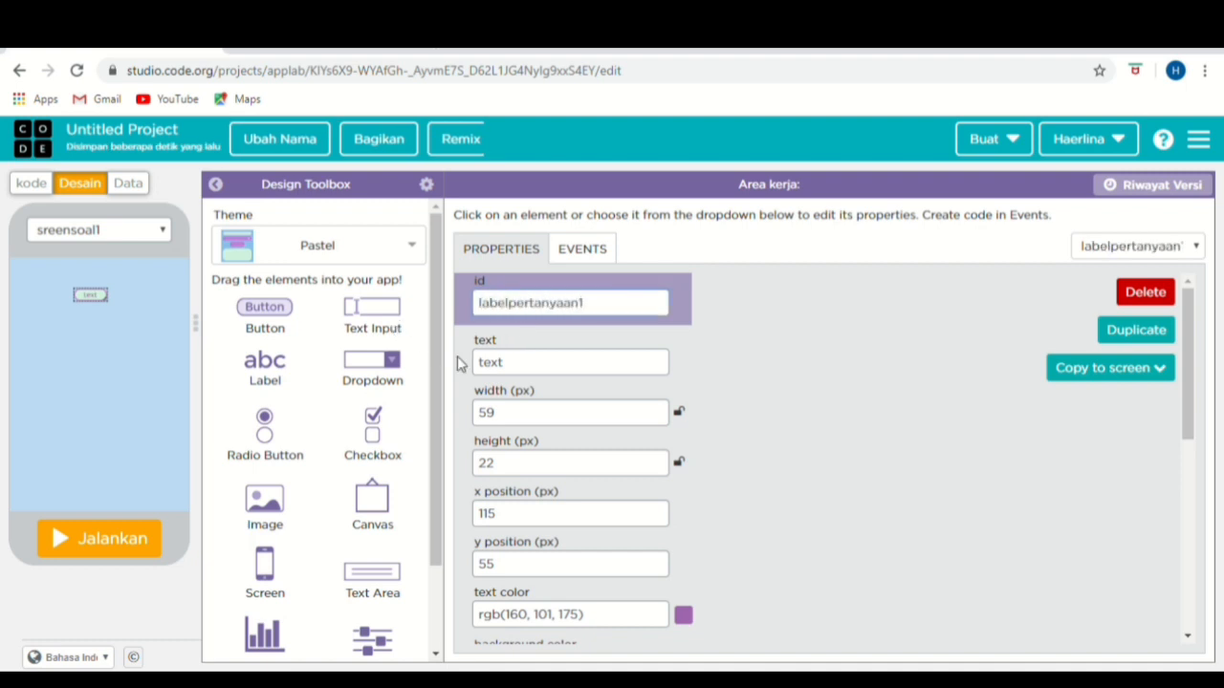
double_click(517, 371)
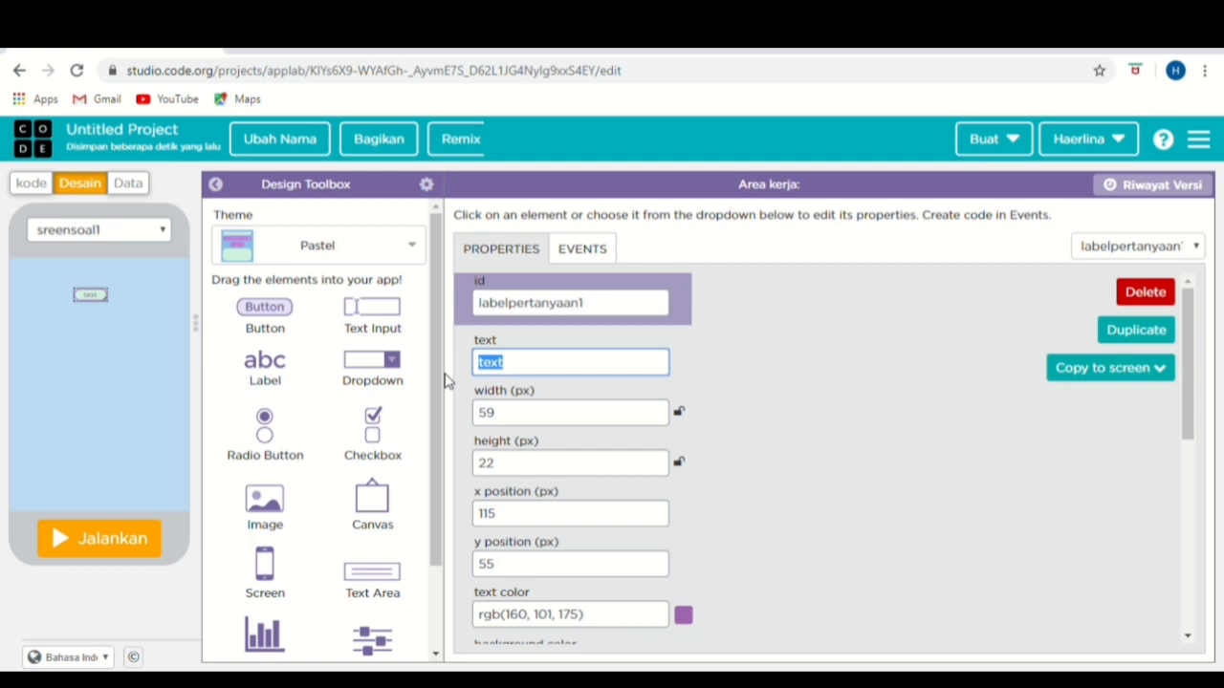
key("ctrl+v")
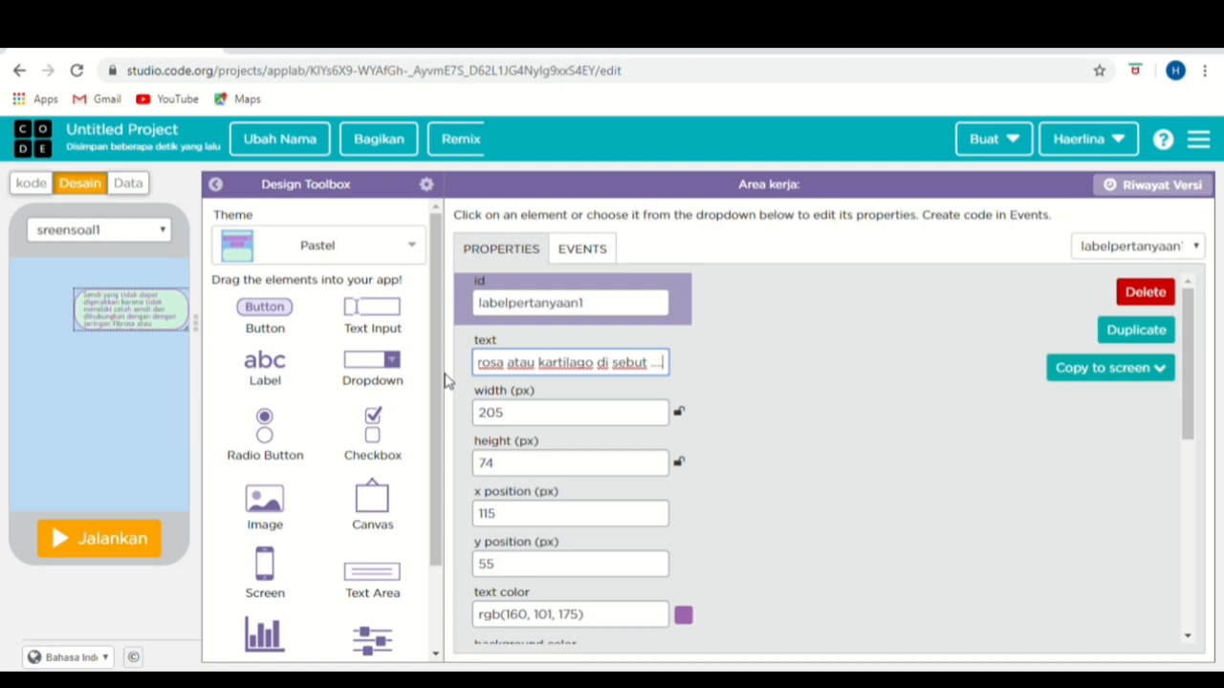
- Resize the question label to 270 px wide and 115 px high, and position it at x 30, y 35
key("Tab")
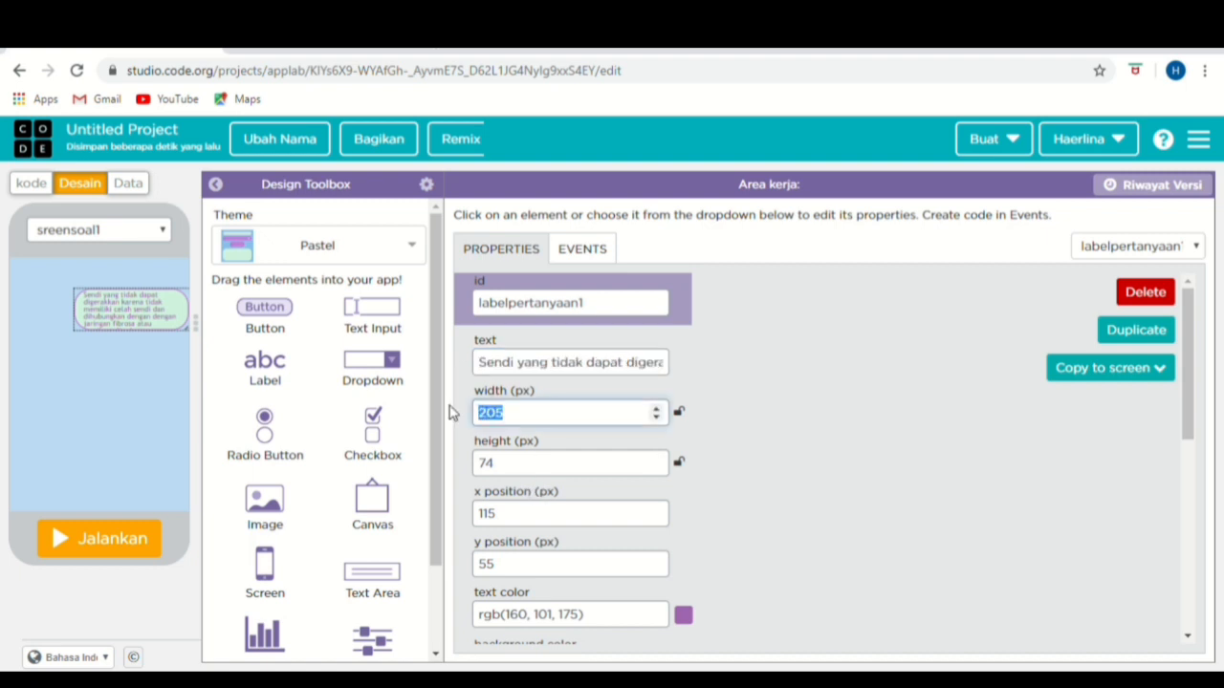
type("270")
key("Tab")
type("115")
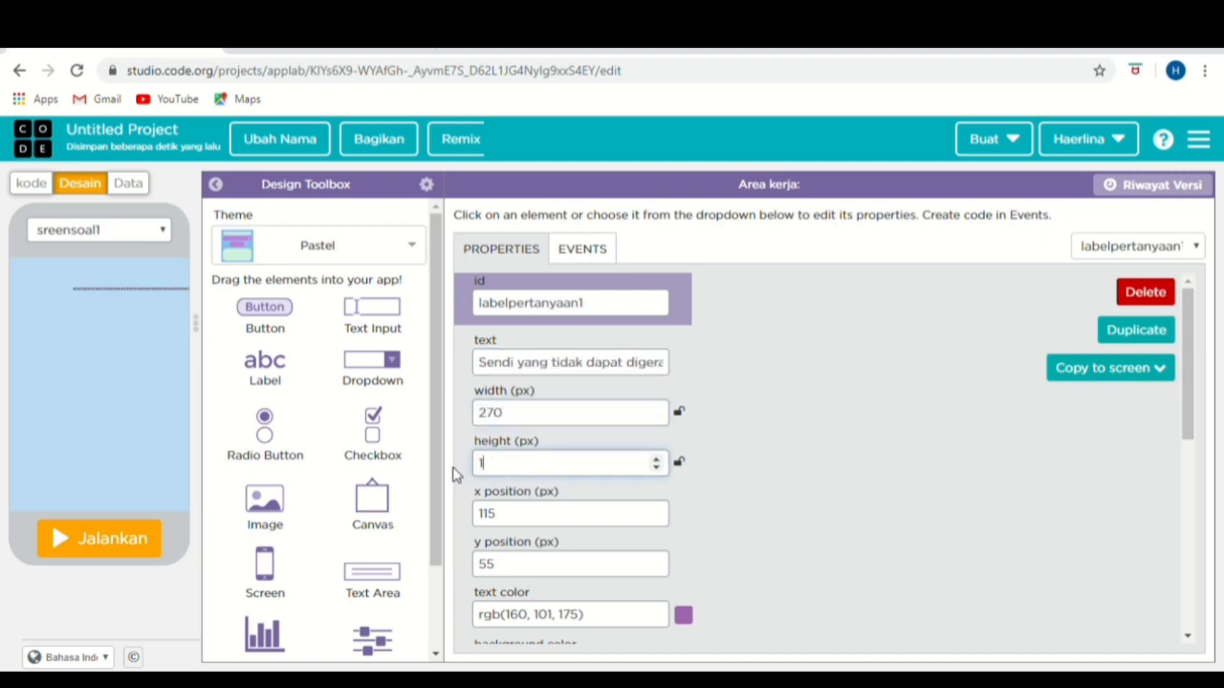
key("Tab")
type("30")
key("Tab")
type("35")
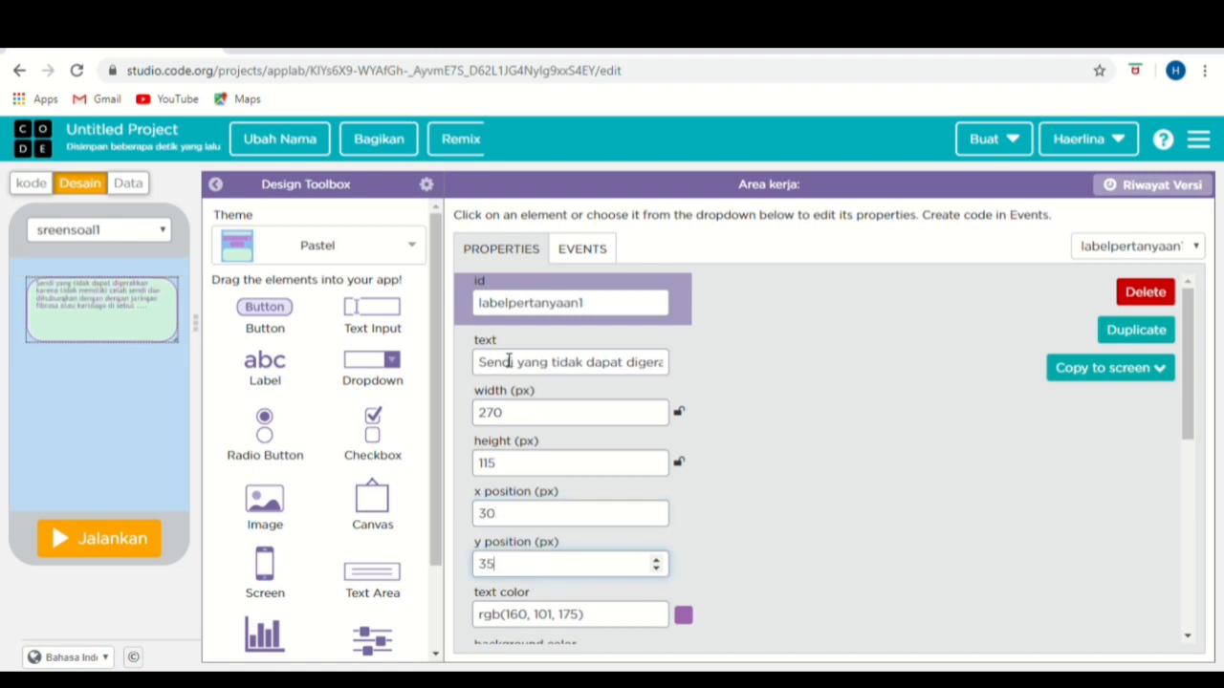
- Change the theme of the sreensoal1 screen from Pastel to Orange
left_click(425, 256)
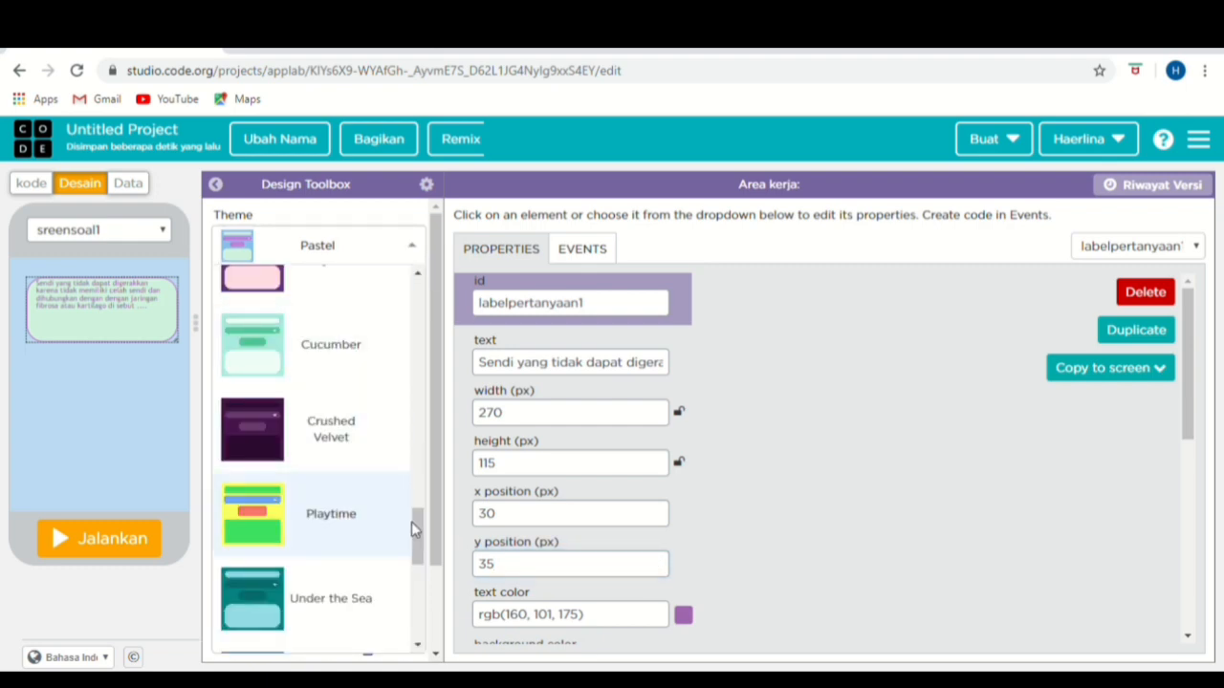
left_click_drag(418, 530, 424, 311)
left_click(380, 431)
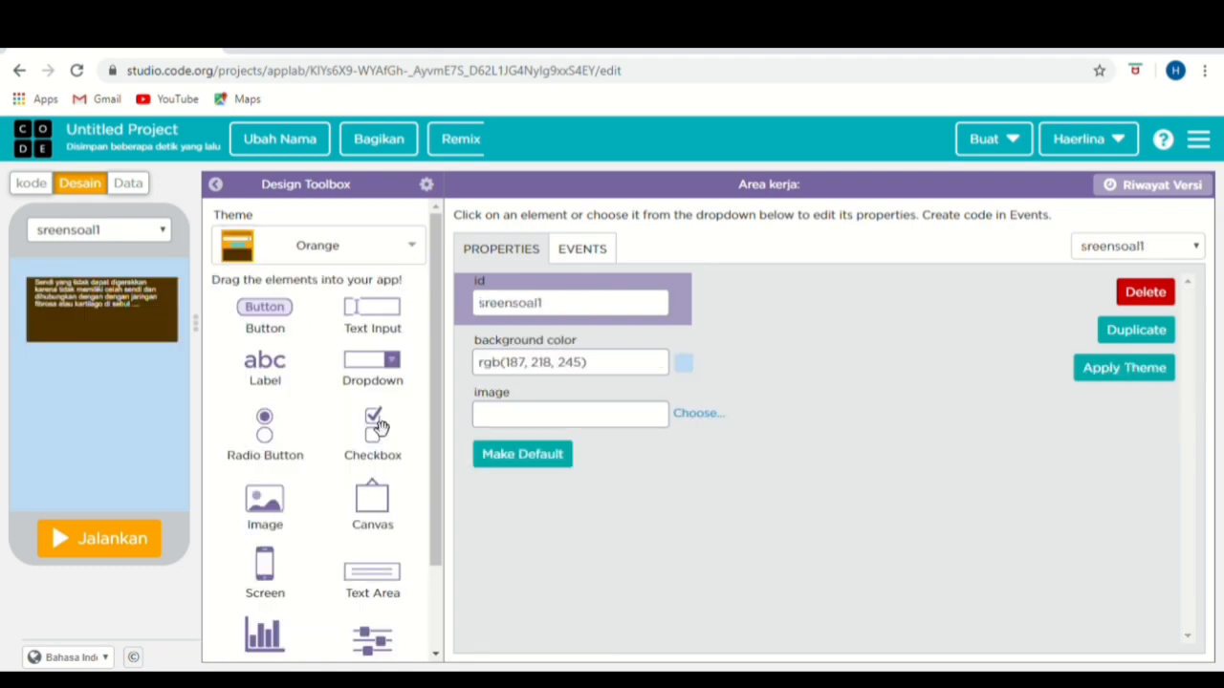
- Set the question label's text color to rgb(18, 18, 18) and its background color to rgb(0, 255, 222)
left_click(150, 307)
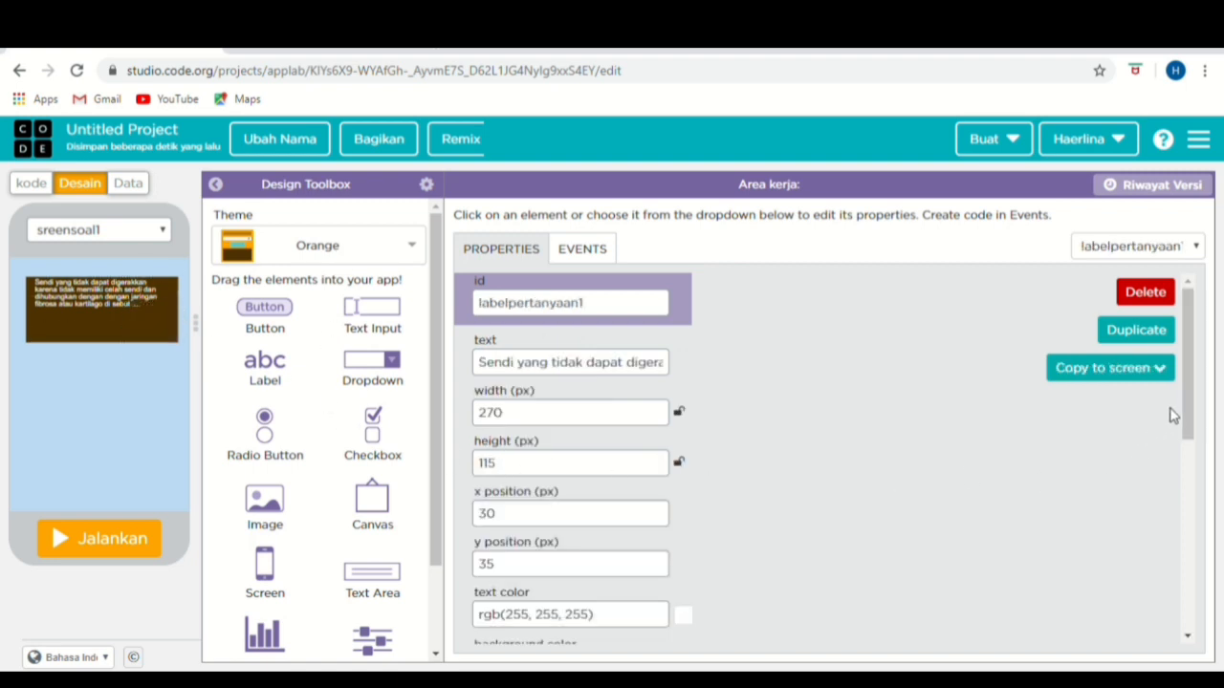
scroll(1190, 430, "down", 3)
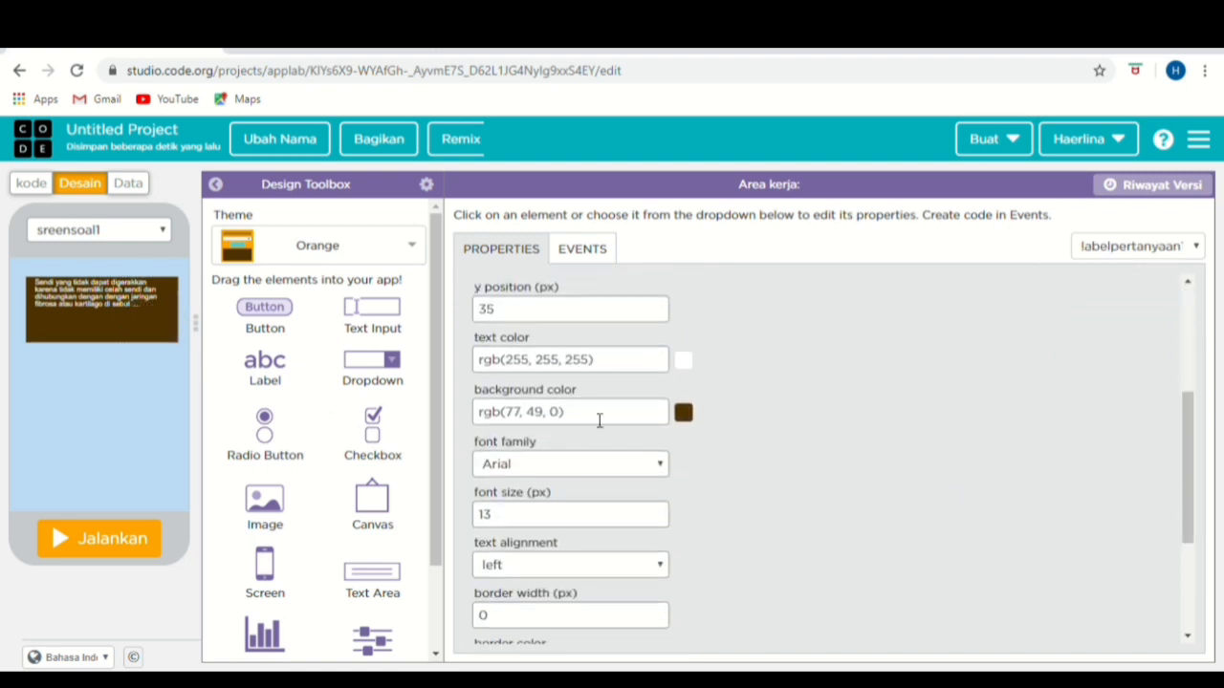
left_click_drag(505, 361, 516, 427)
type("18, 18, 18)")
type("0")
type(", 255, 222)")
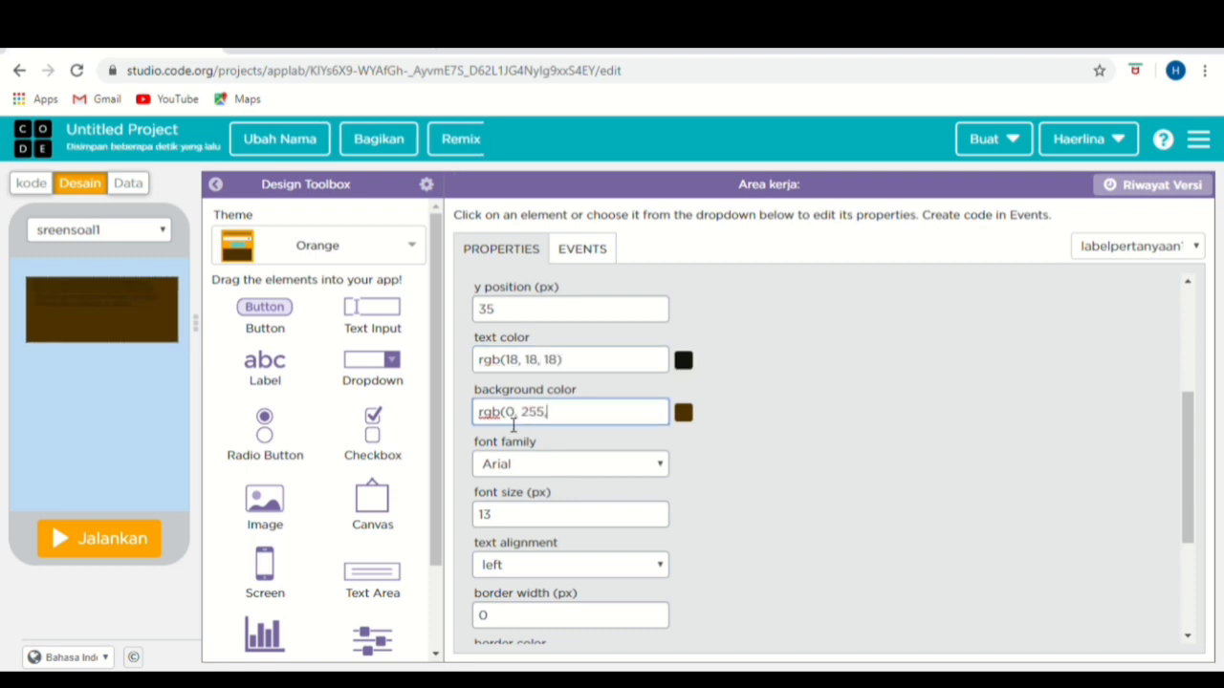
left_click(693, 421)
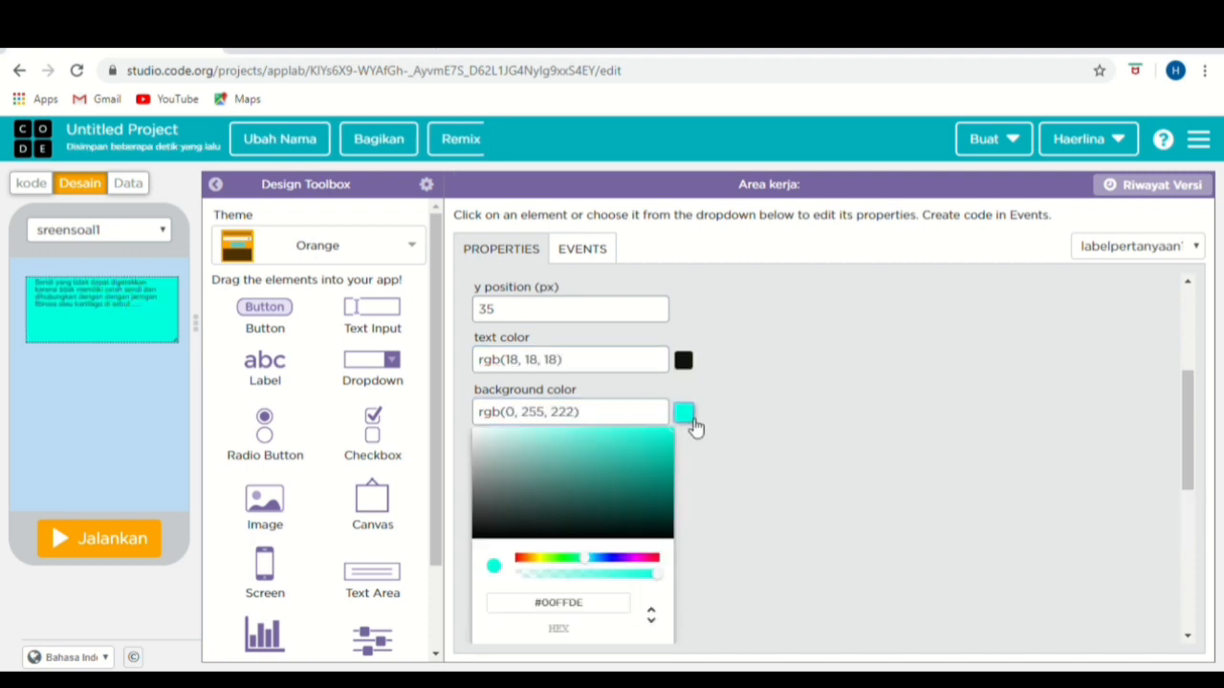
left_click(756, 431)
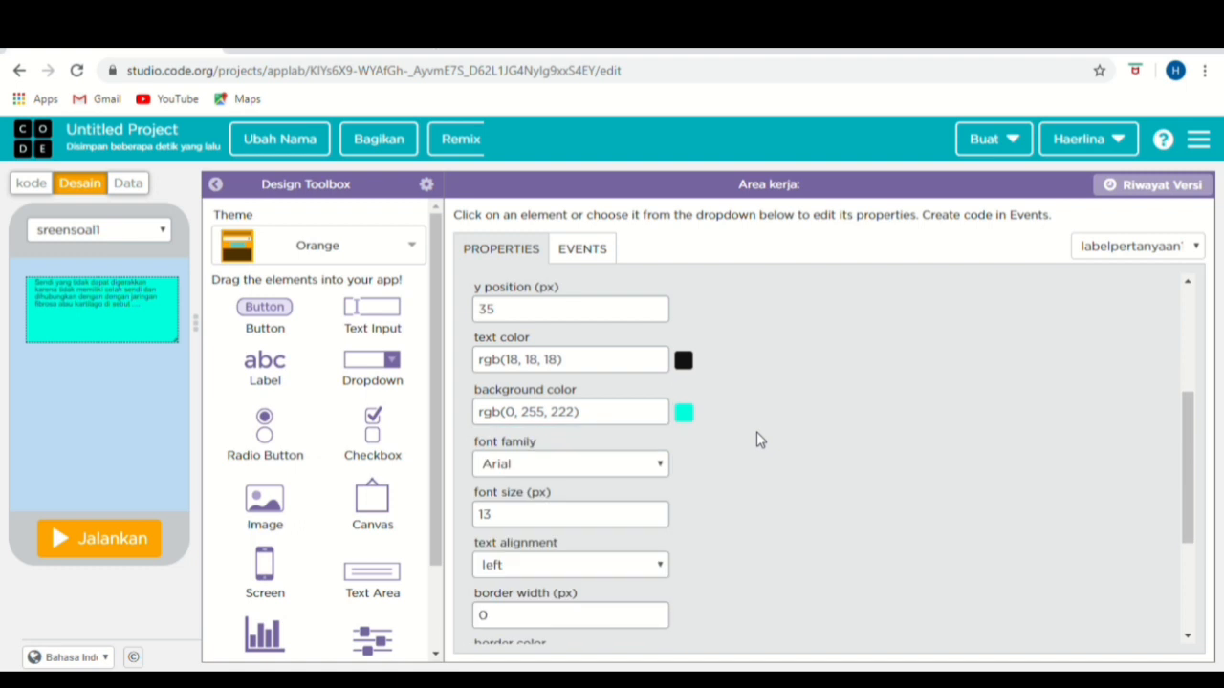
- Set the question label's font size to 18 px and justify its text
left_click(668, 468)
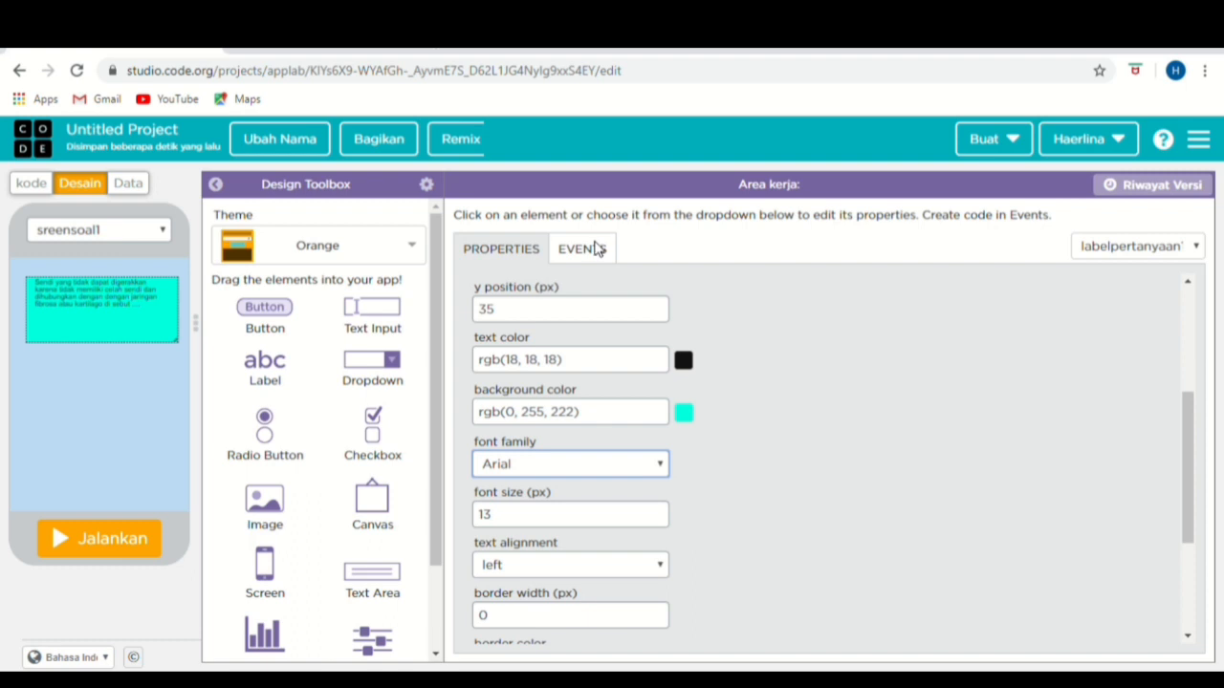
left_click_drag(507, 516, 462, 516)
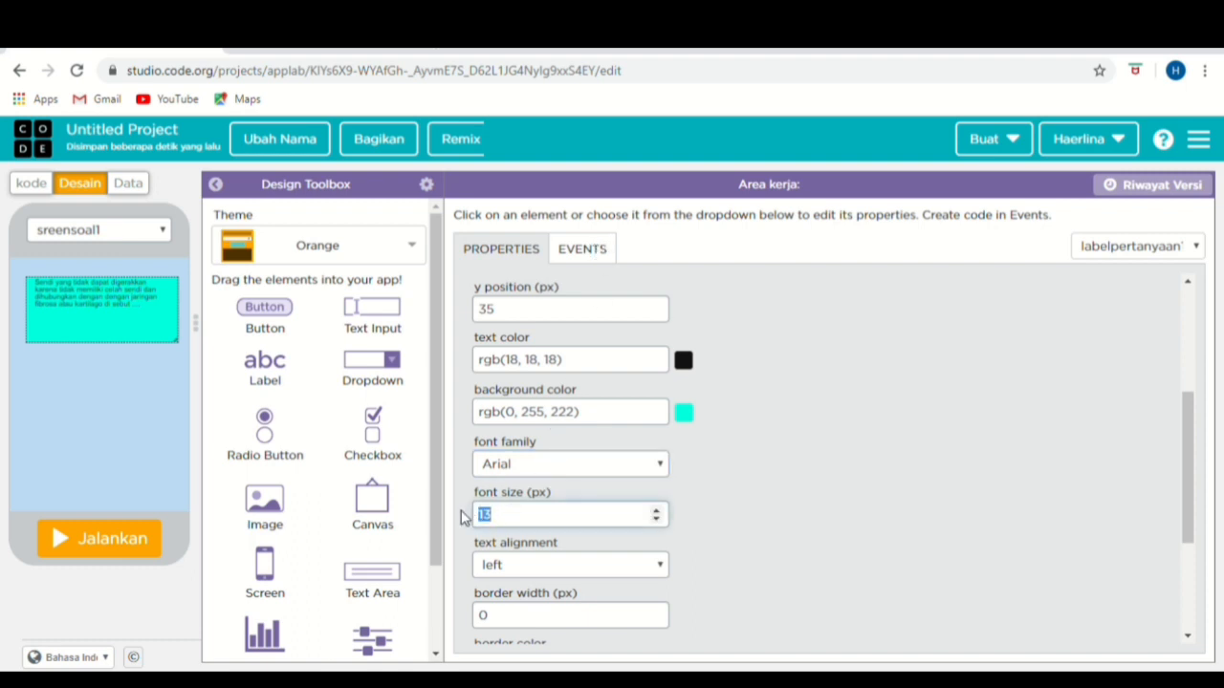
type("18")
left_click(845, 515)
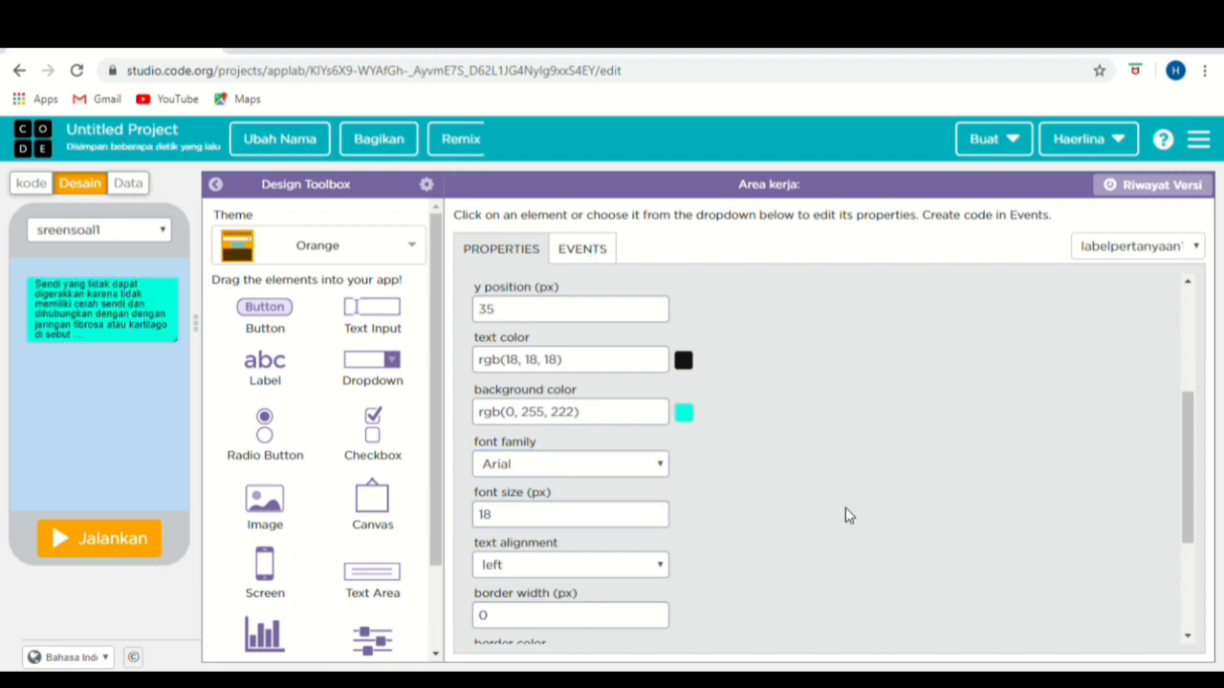
left_click(664, 573)
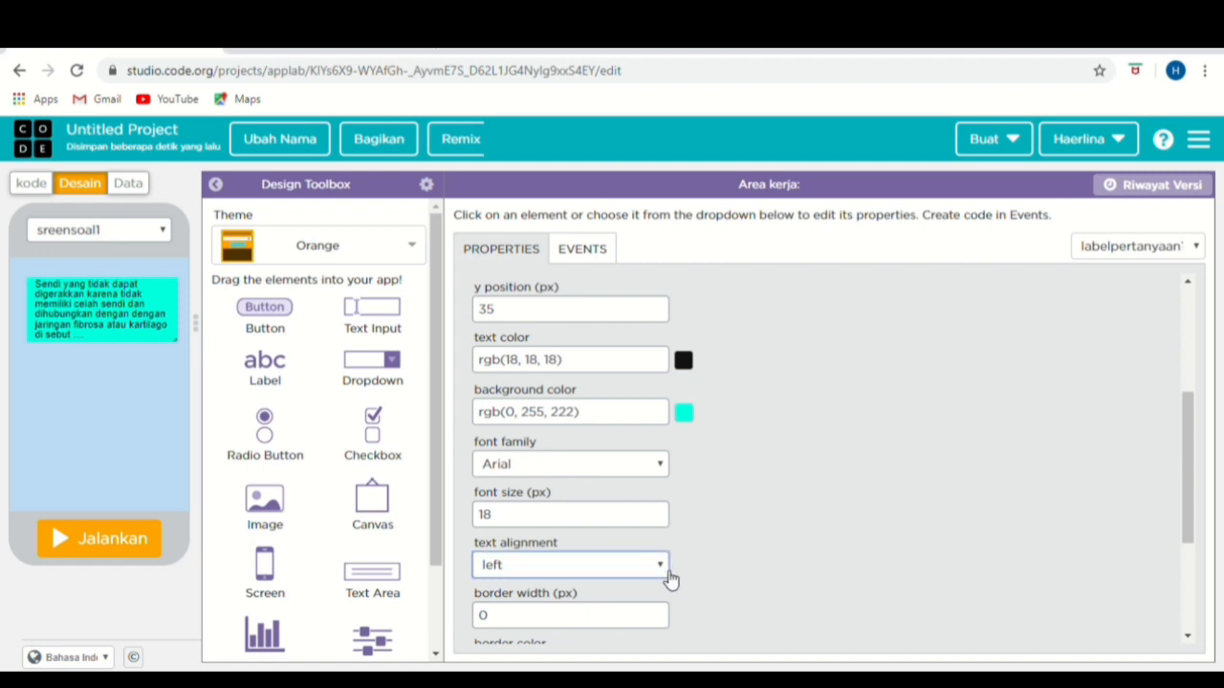
left_click(608, 640)
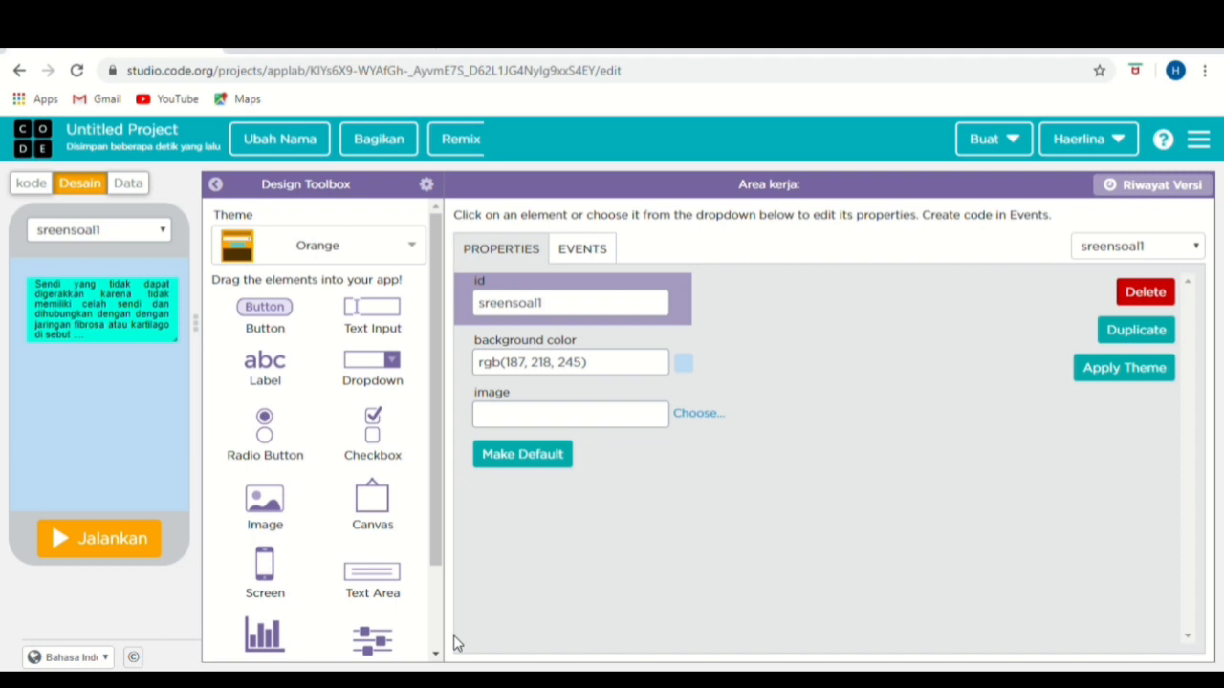
- Add a button below the question label with id btnQ1A1 and text Sinartrosis
left_click_drag(268, 325, 131, 381)
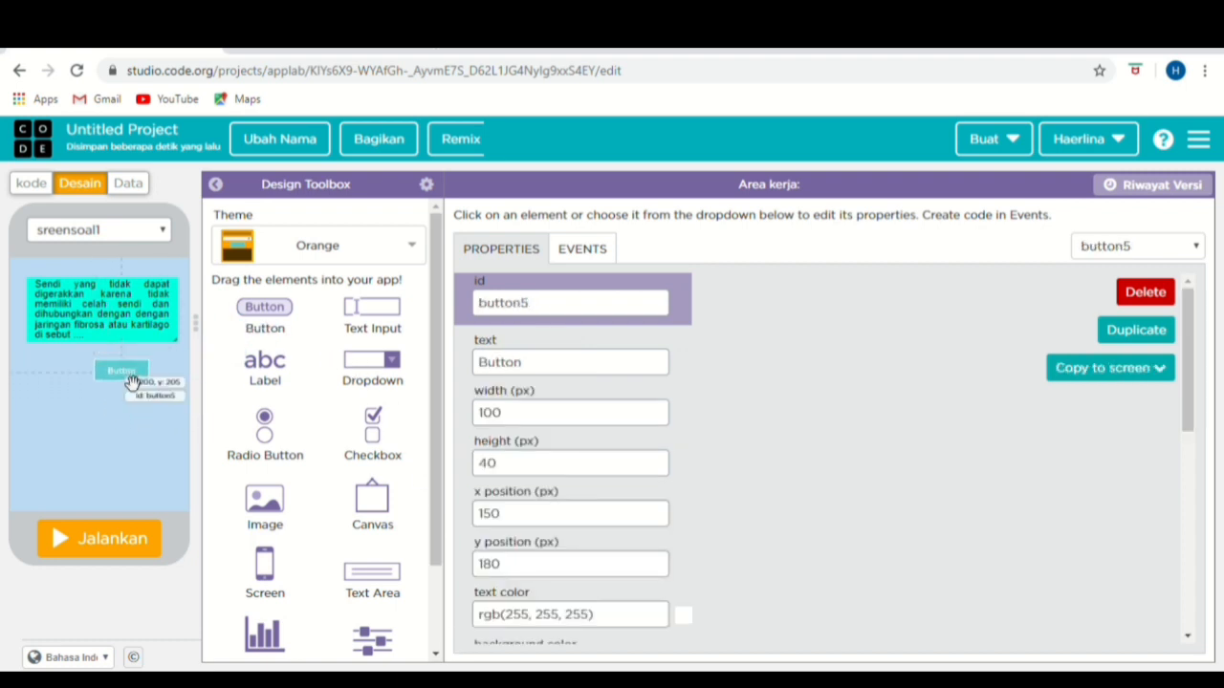
double_click(571, 303)
type("b")
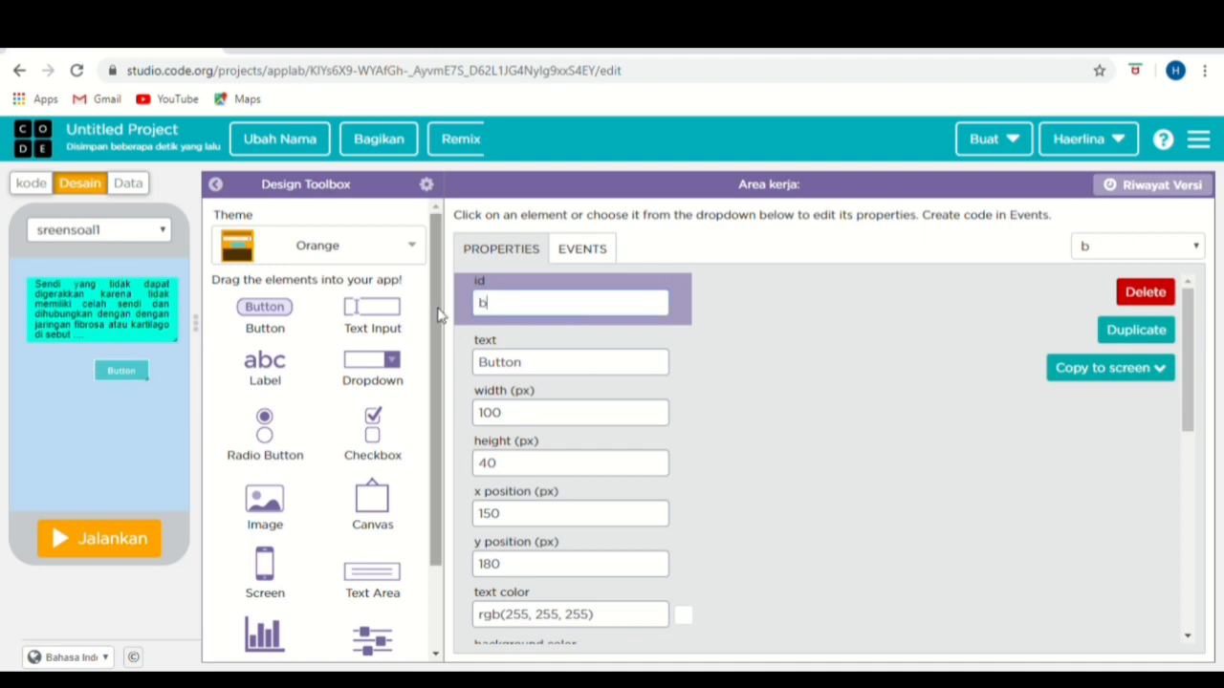
type("tnQ1A1")
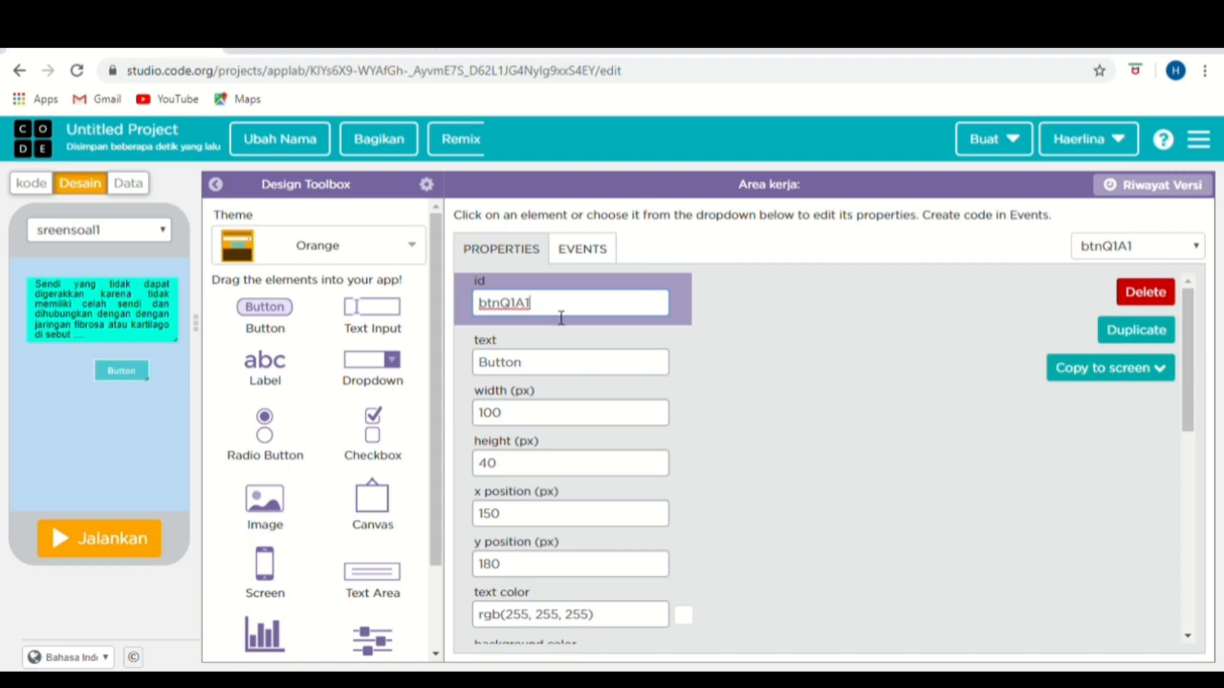
double_click(548, 361)
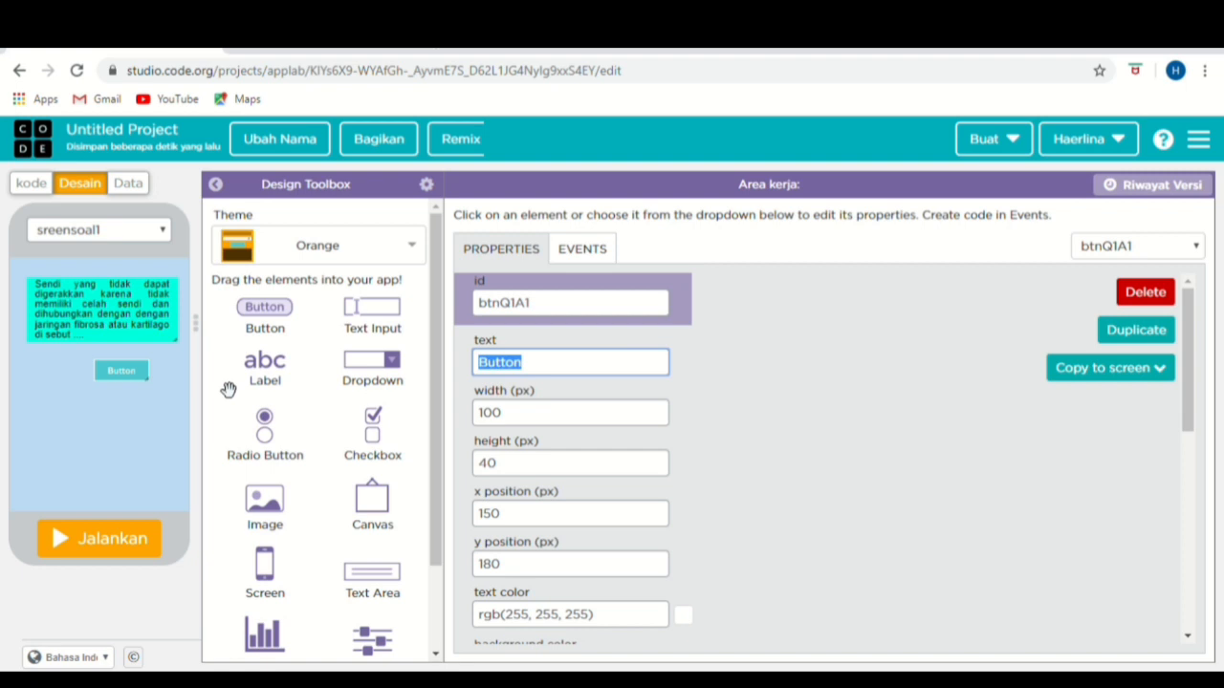
type("Sinartrosis")
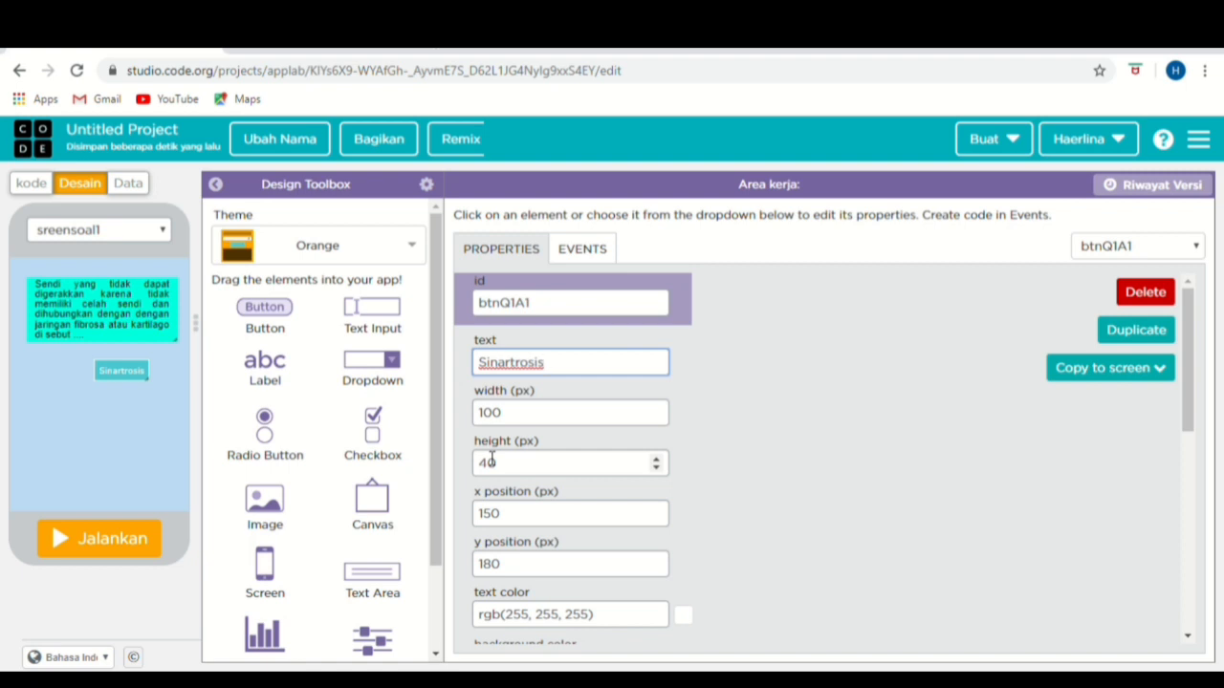
- Size the Sinartrosis button to 135 by 30 px and position it at x 95, y 180
double_click(596, 401)
type("135")
double_click(514, 470)
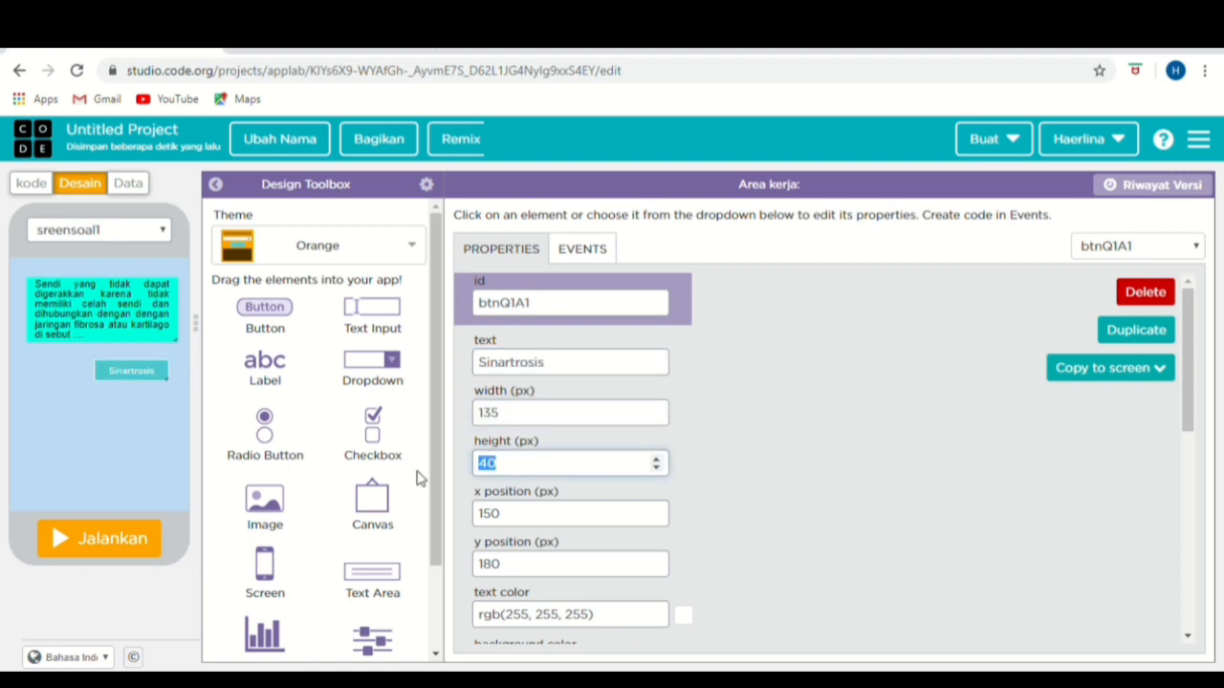
type("30")
double_click(519, 514)
type("95")
double_click(532, 564)
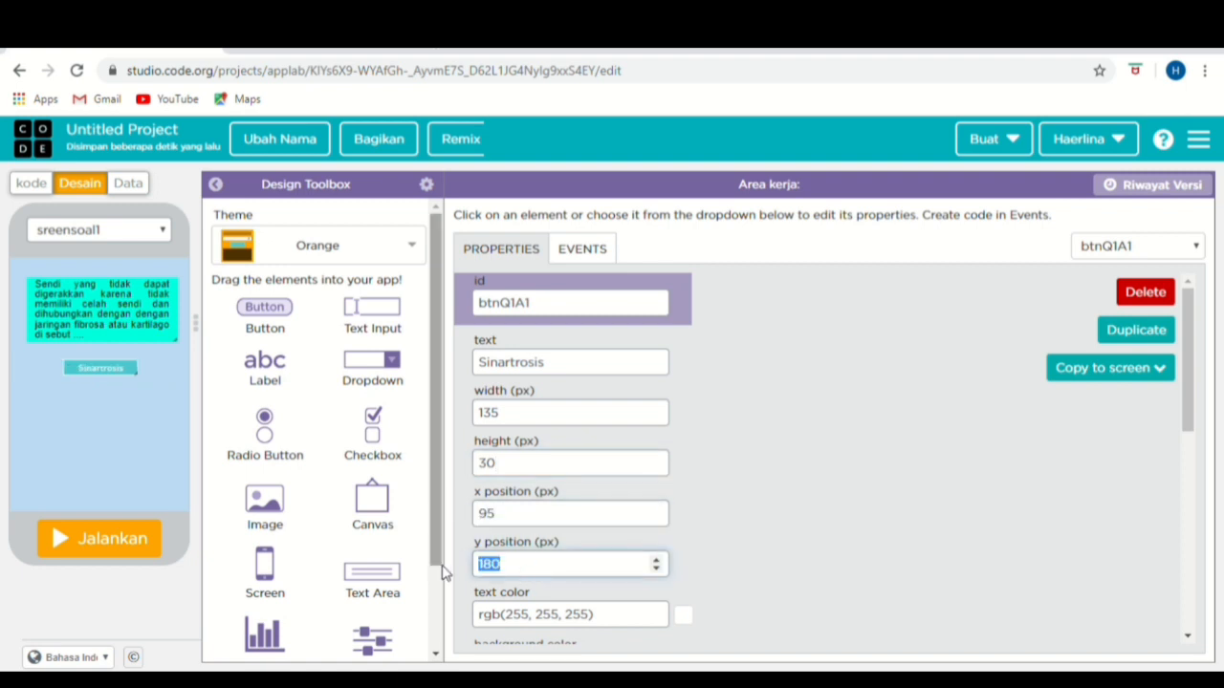
type("180")
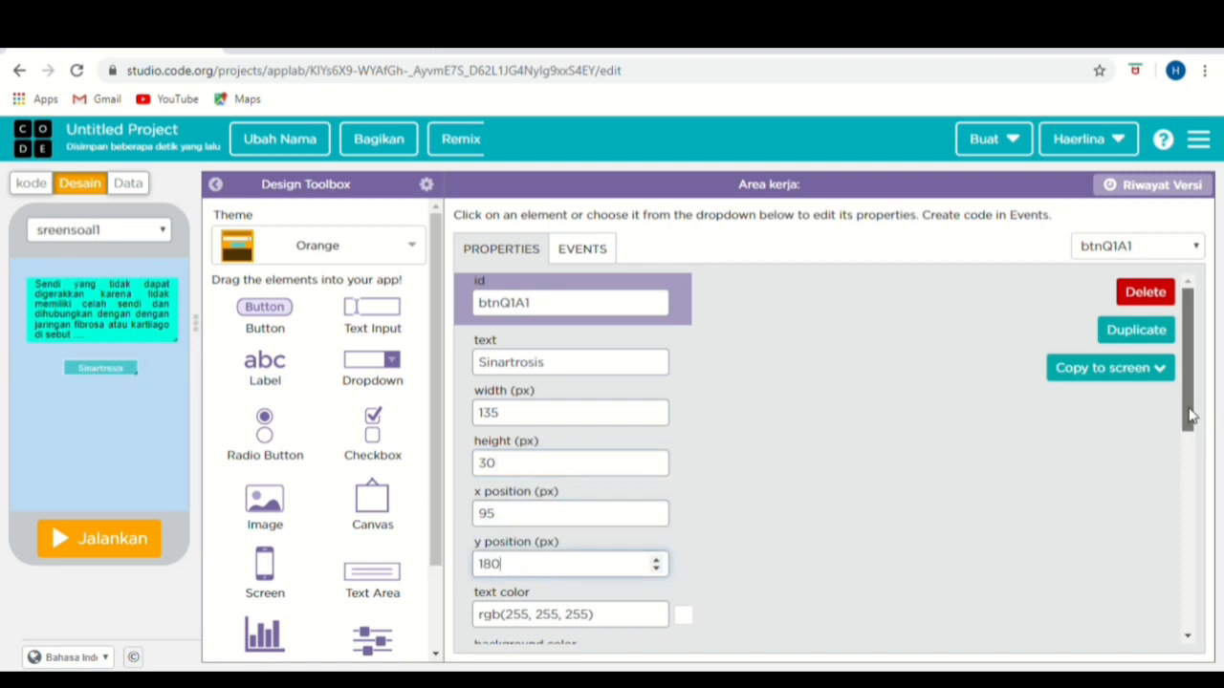
- Set the Sinartrosis button's font size to 17 px
left_click_drag(1192, 415, 1193, 505)
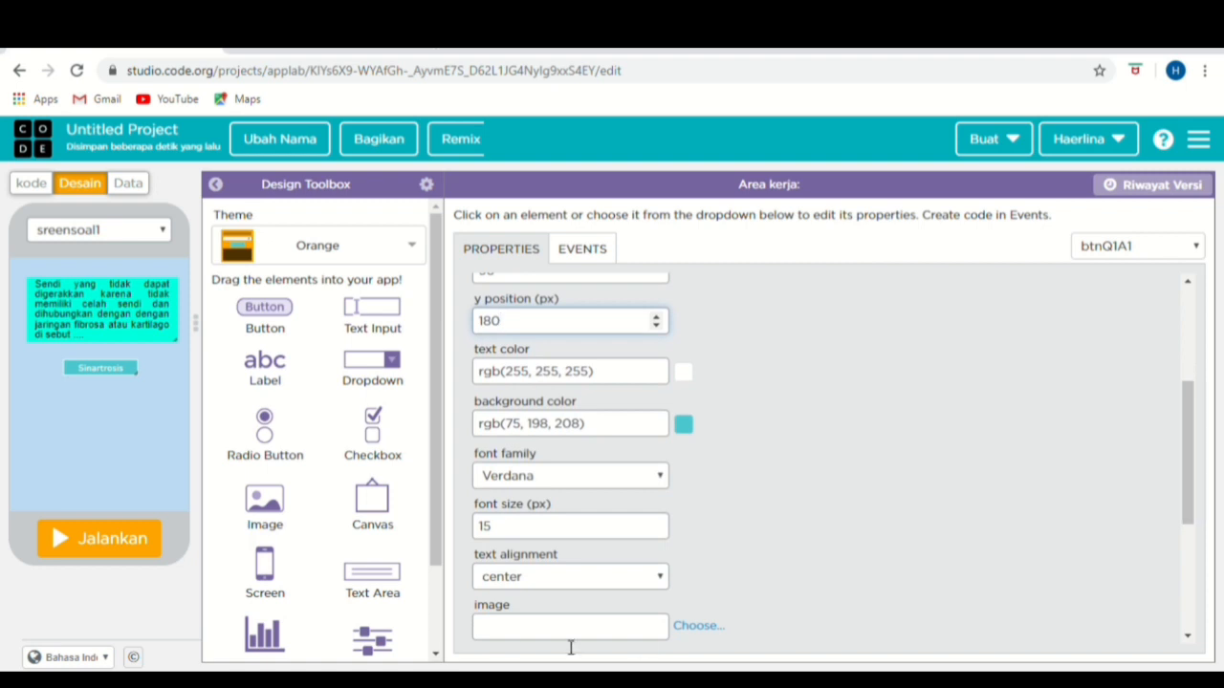
left_click_drag(502, 536, 442, 535)
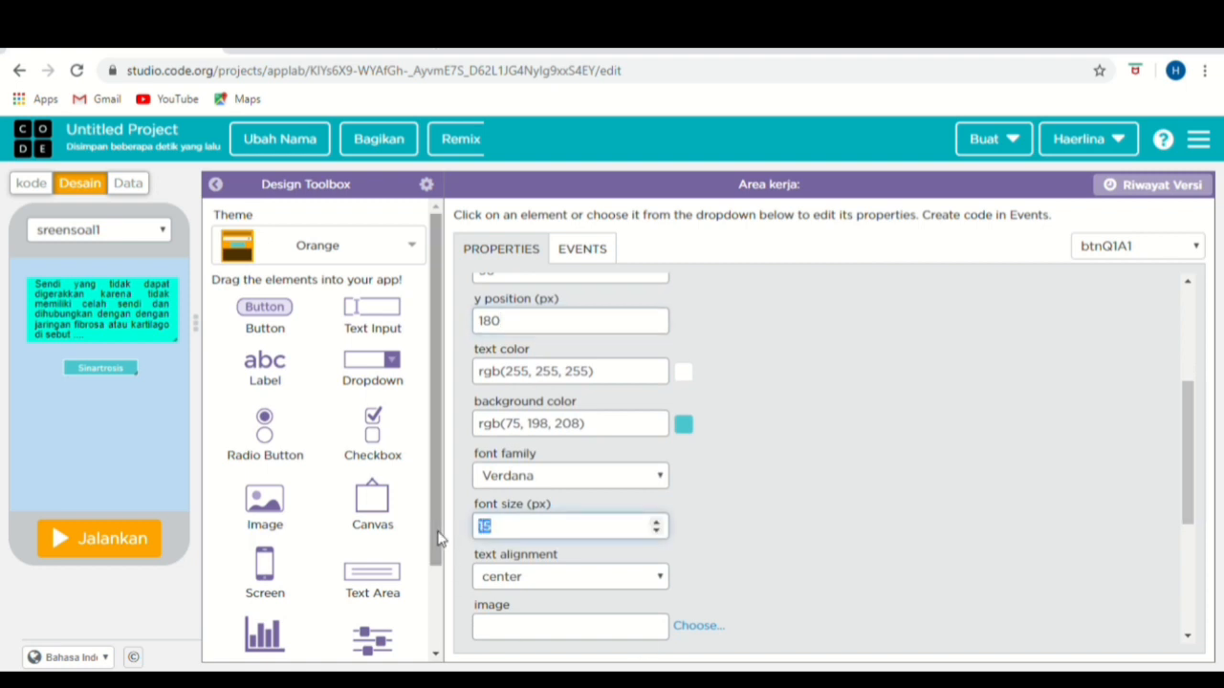
type("17")
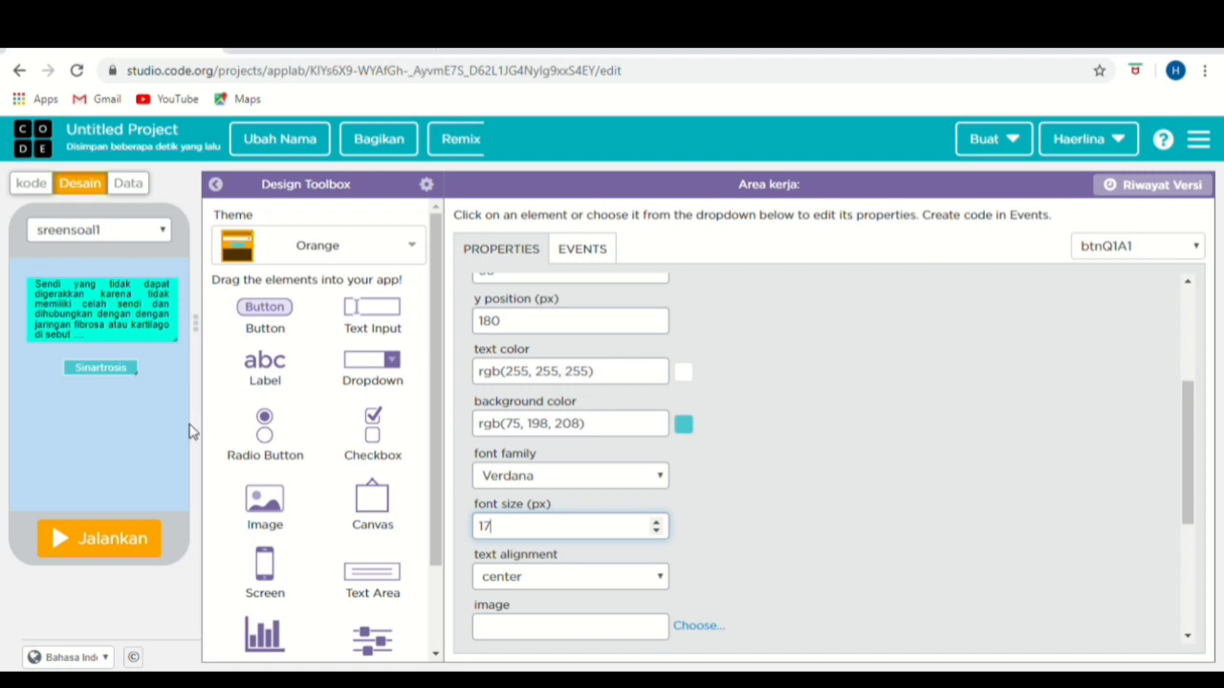
- Duplicate the Sinartrosis button twice and stack the copies below it at y 215 and y 250, keeping x 95
left_click(129, 376)
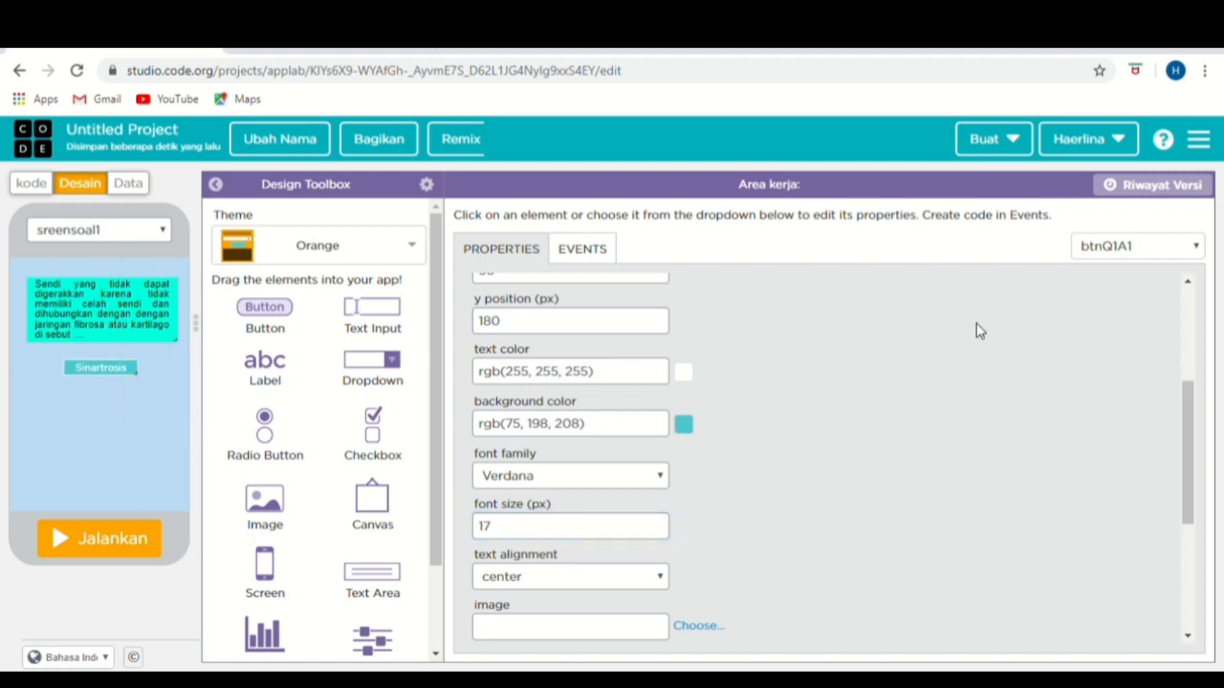
left_click_drag(1193, 444, 1185, 344)
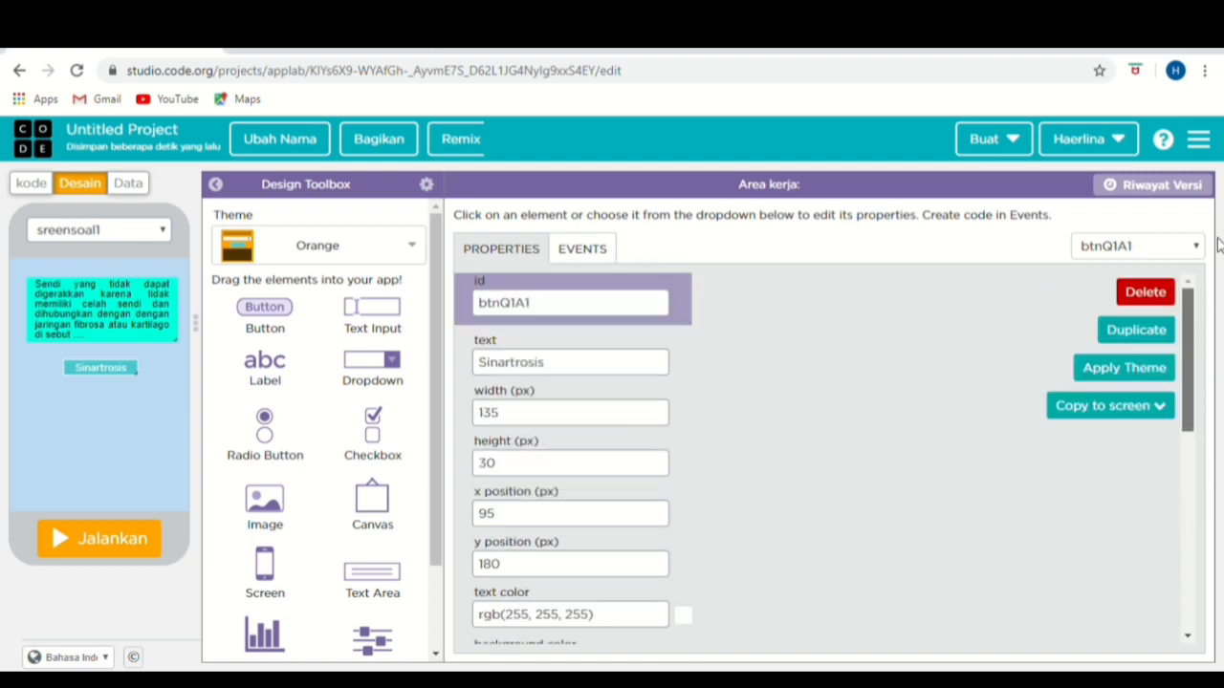
left_click(1137, 330)
left_click(1138, 330)
left_click_drag(100, 373, 98, 409)
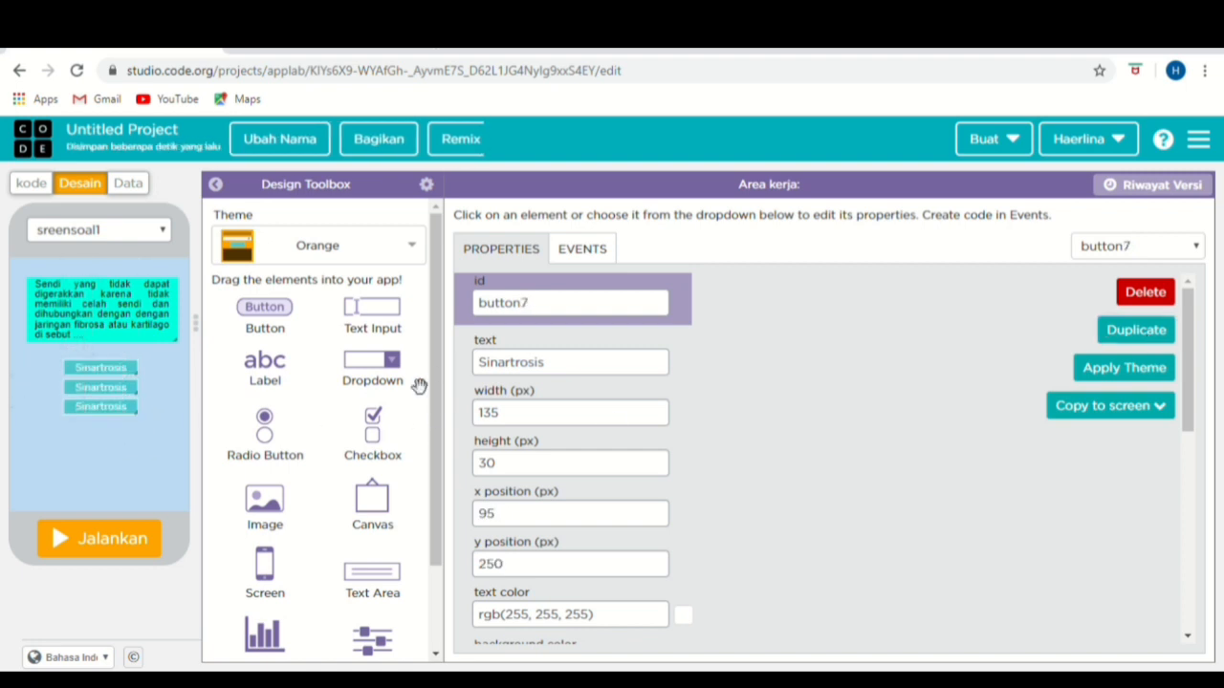
- Change the second answer button's text to Amfiartrosis and its id to btnQ1A2
left_click(130, 396)
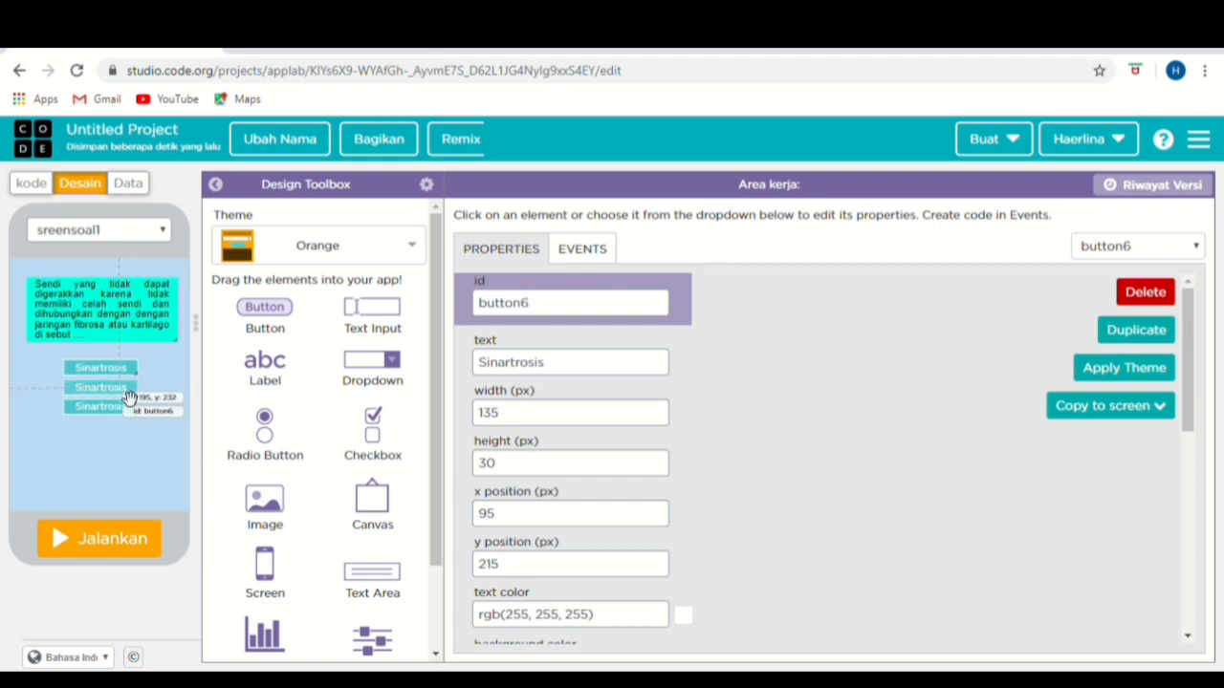
left_click_drag(585, 369, 424, 382)
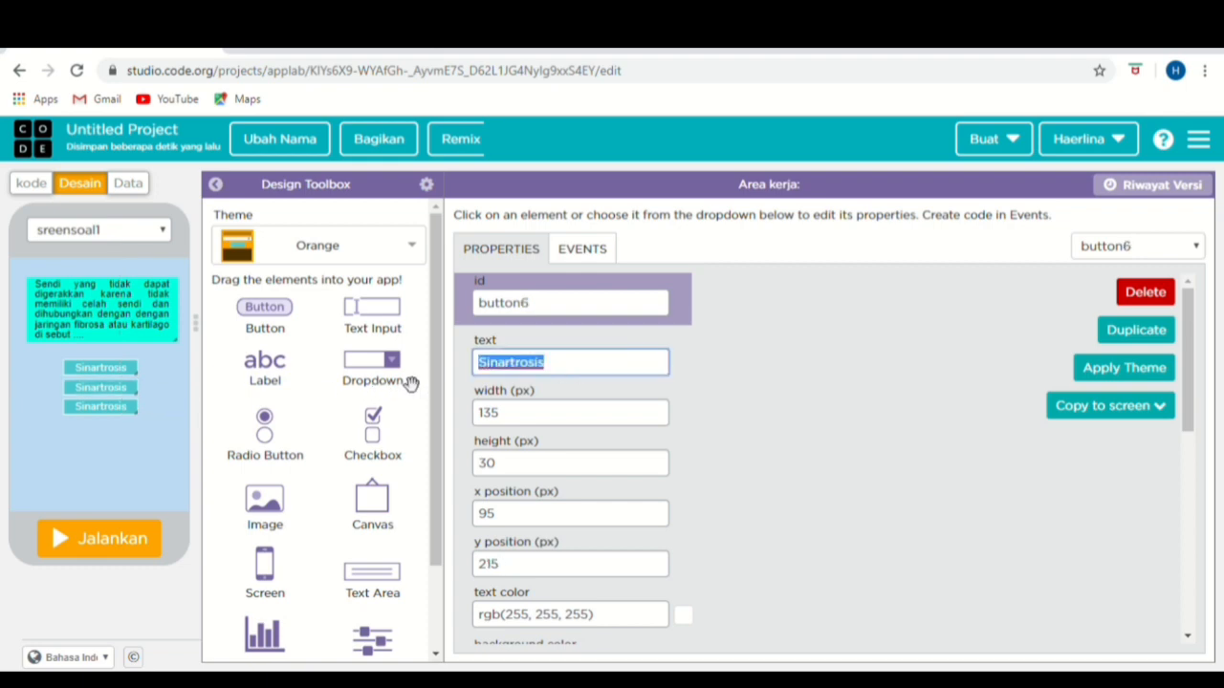
type("Amfiartrosis")
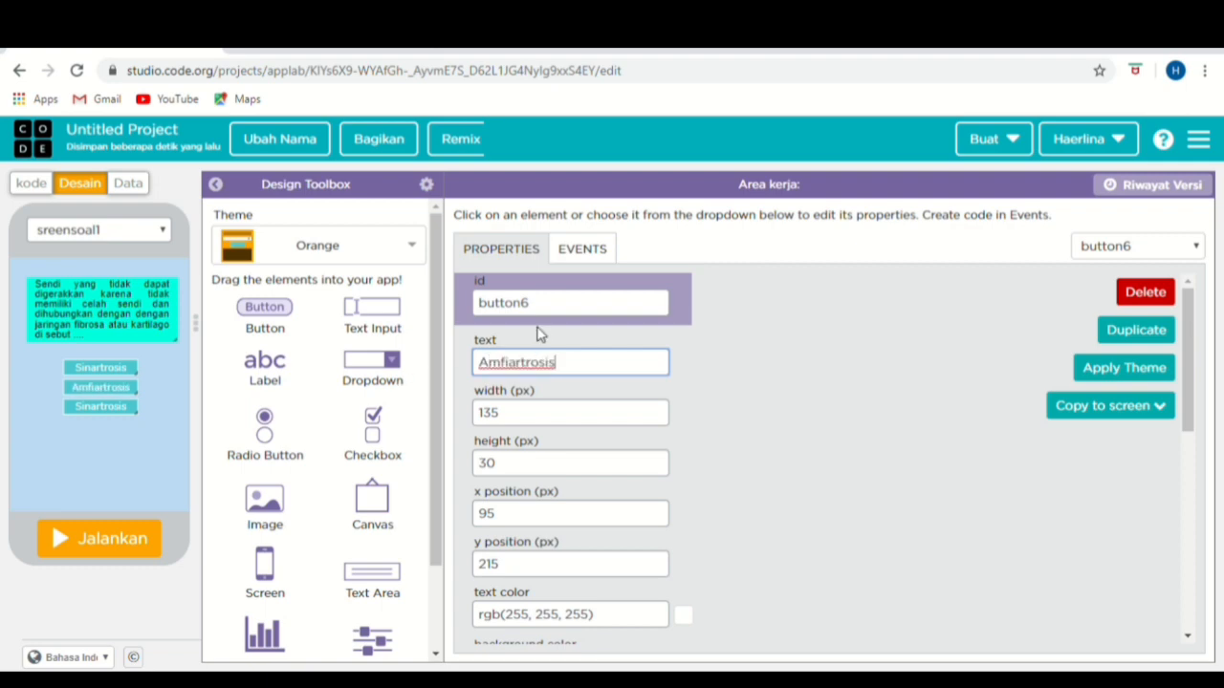
left_click_drag(544, 302, 474, 306)
type("bt")
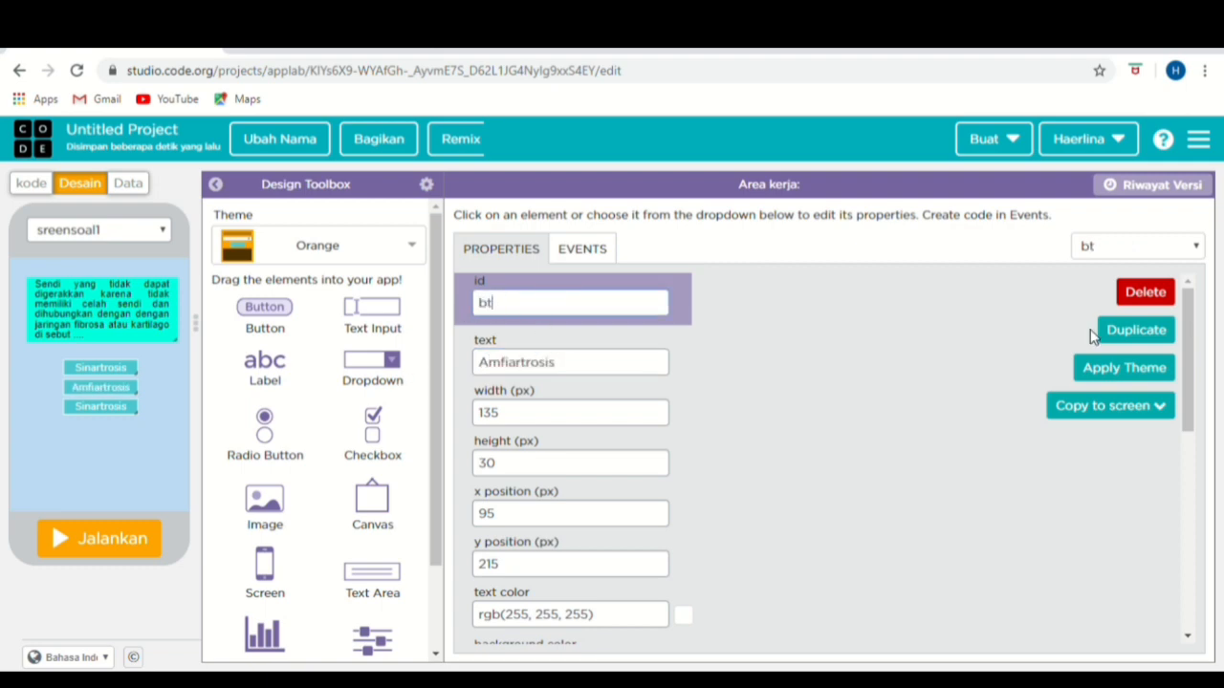
type("nQ1A2")
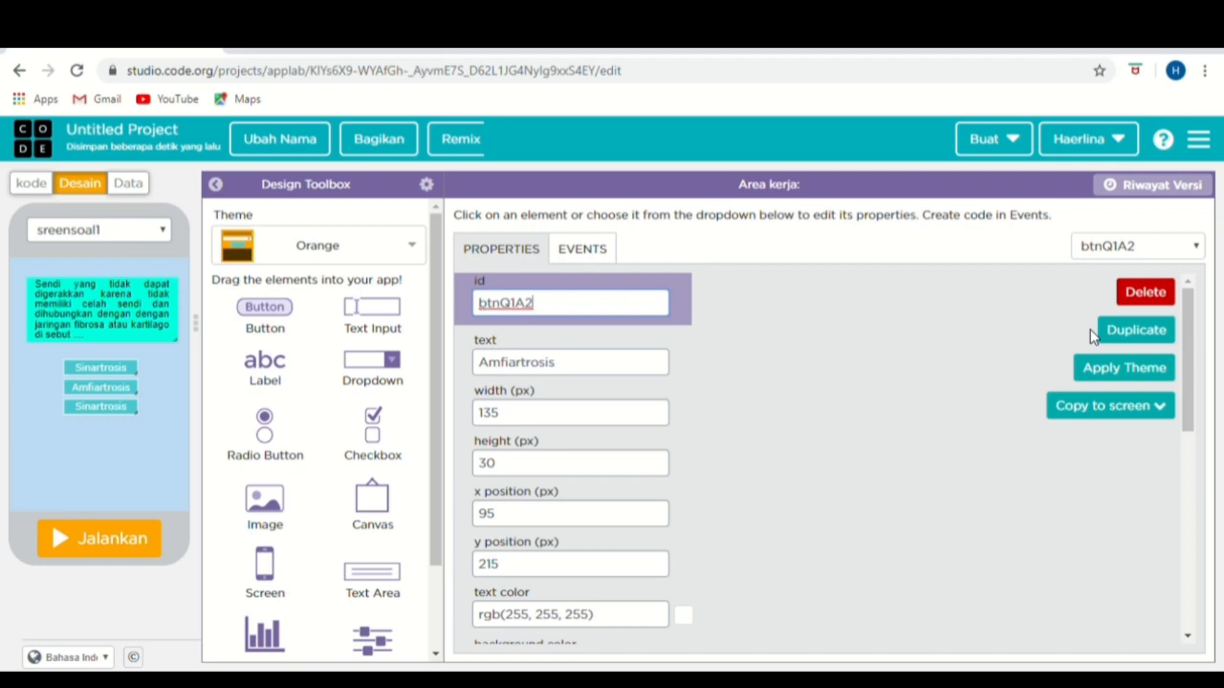
- Change the third answer button's text to Diartrosis and its id to btnQ1A3
left_click(134, 417)
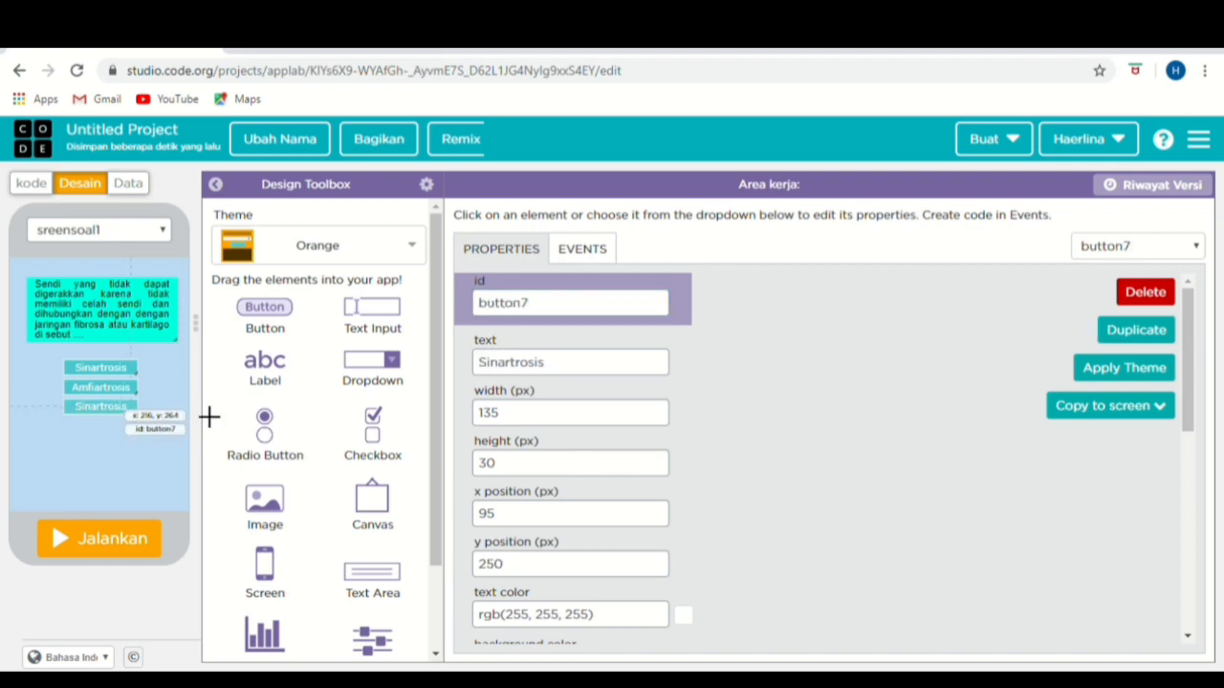
left_click_drag(565, 371, 381, 392)
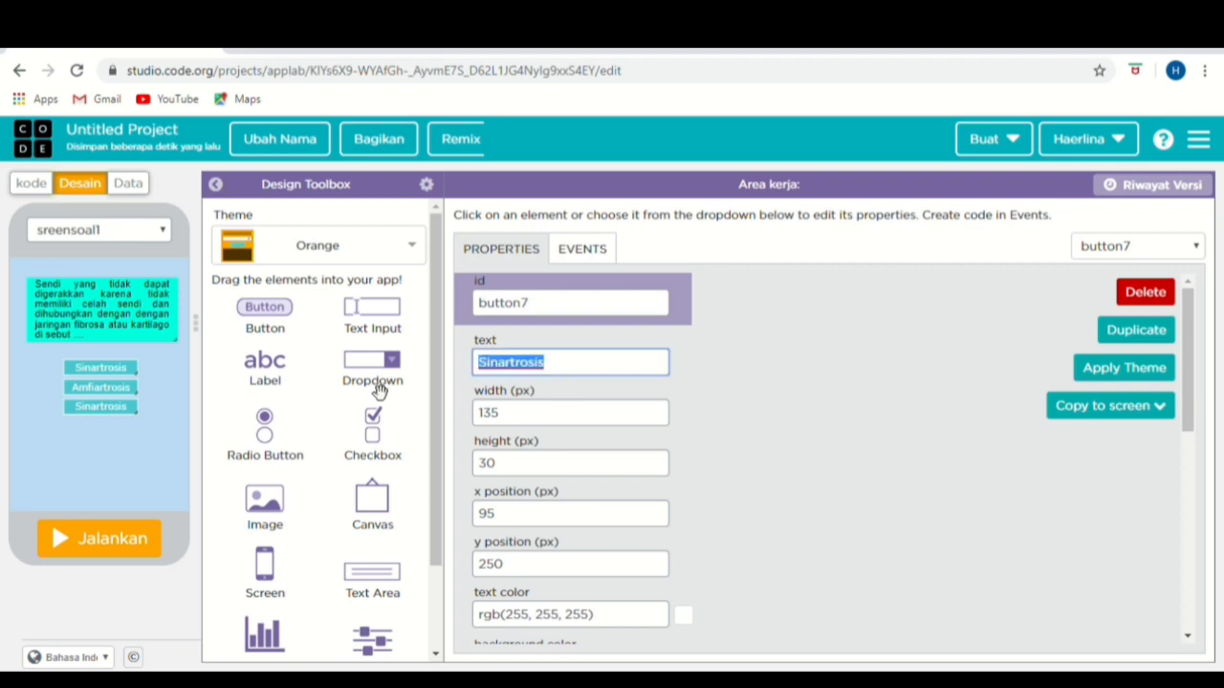
type("Diartrosis")
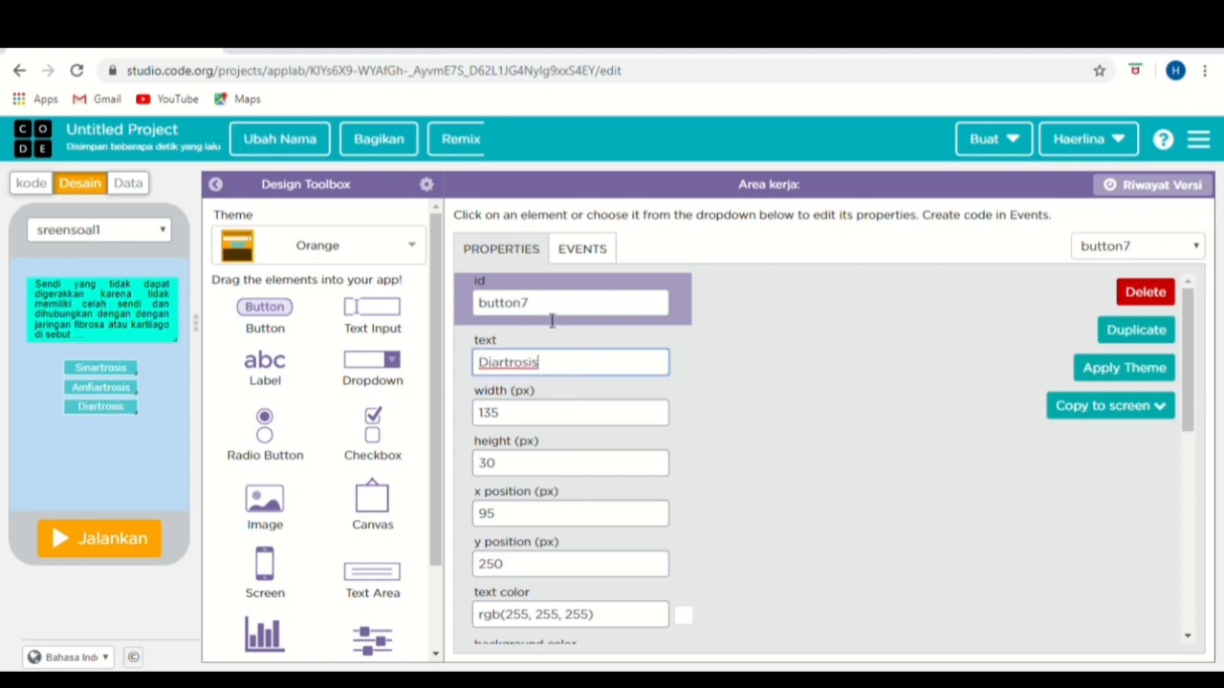
left_click_drag(552, 304, 373, 327)
type("btnQ1A3")
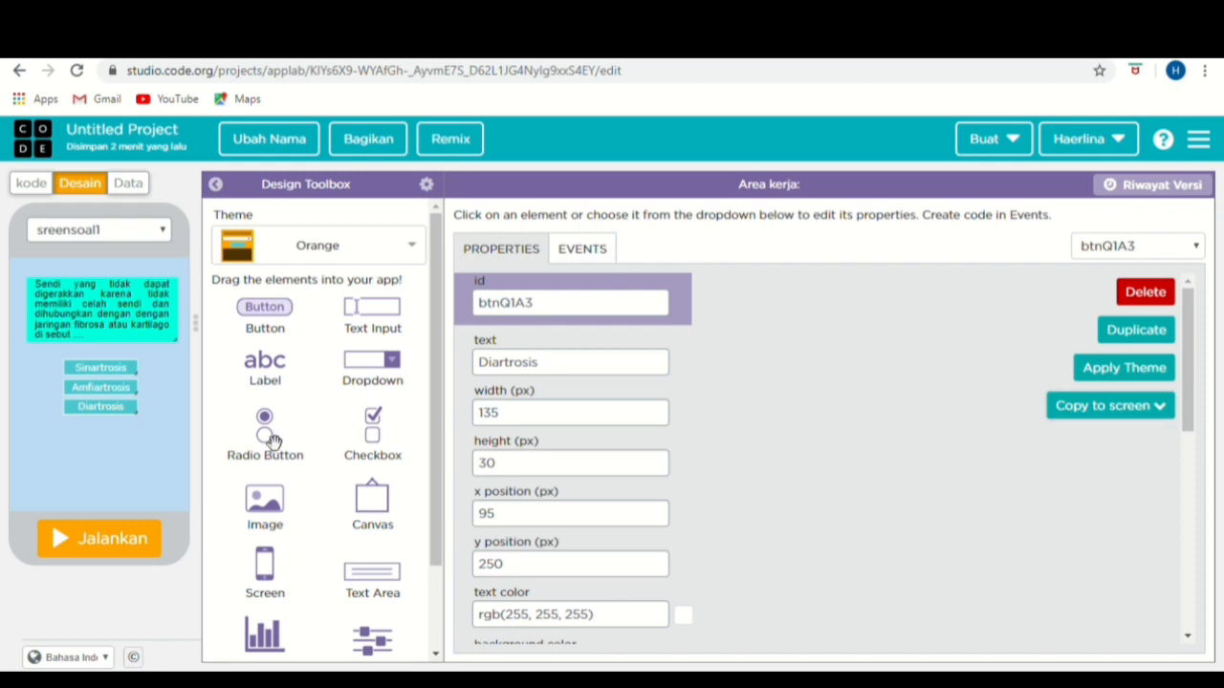
- Add a radio button beside the Sinartrosis button and set its id to radiobuttonQ1A1
left_click_drag(266, 445, 58, 376)
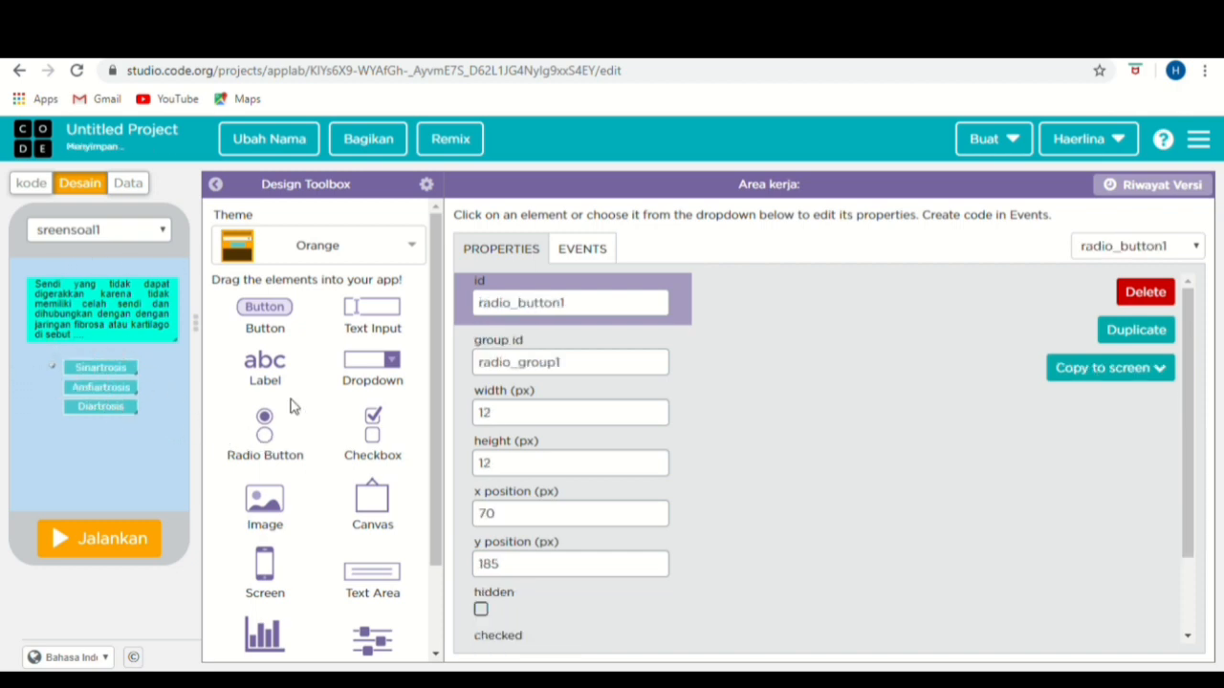
double_click(589, 326)
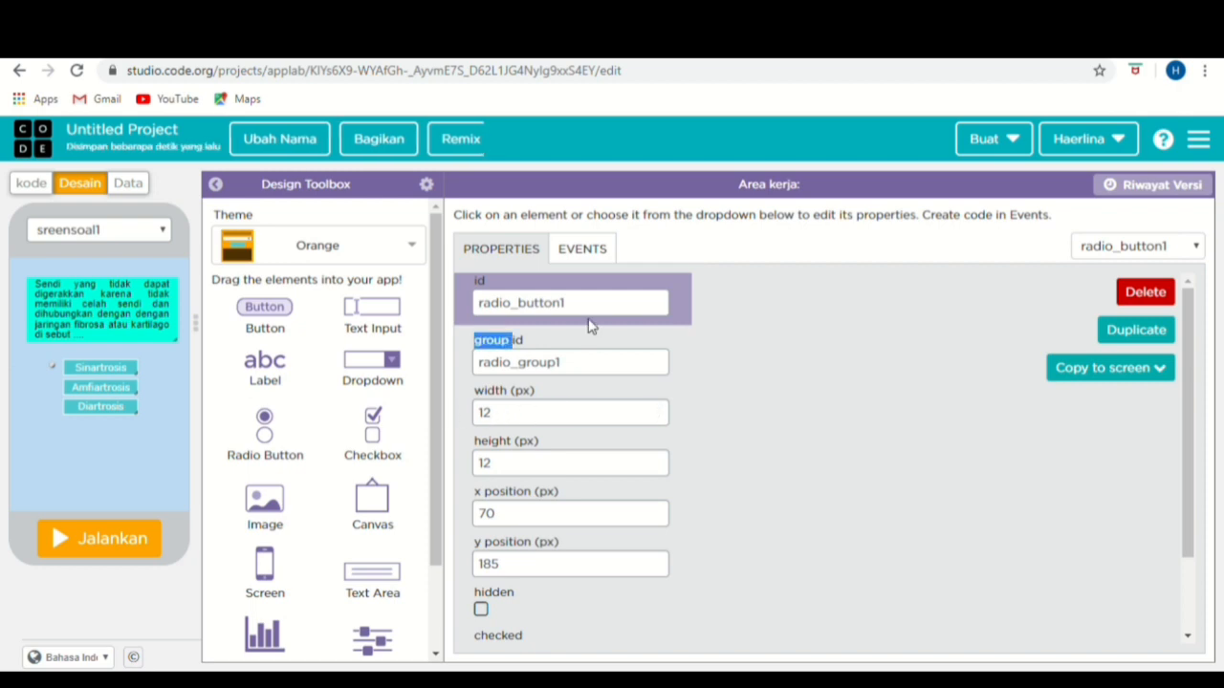
left_click_drag(593, 319, 516, 320)
type("buttonQ1A1")
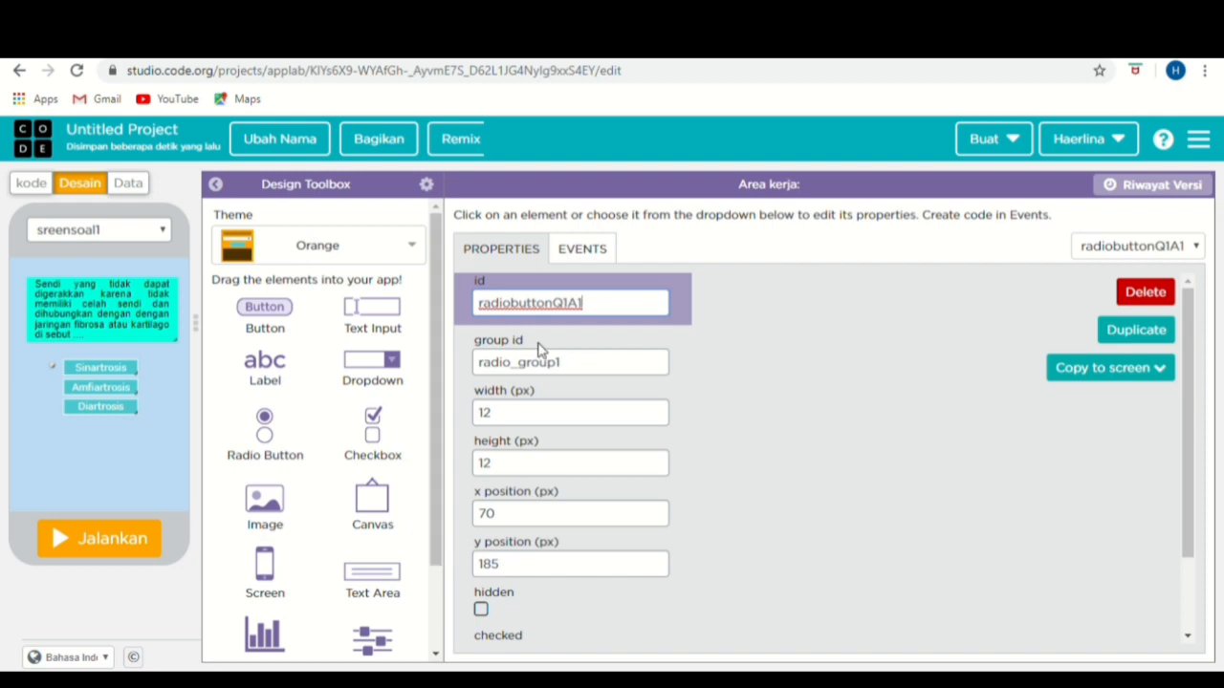
- Size the radiobuttonQ1A1 radio button to 20 by 30 px and set its y position to 180
double_click(545, 417)
type("20")
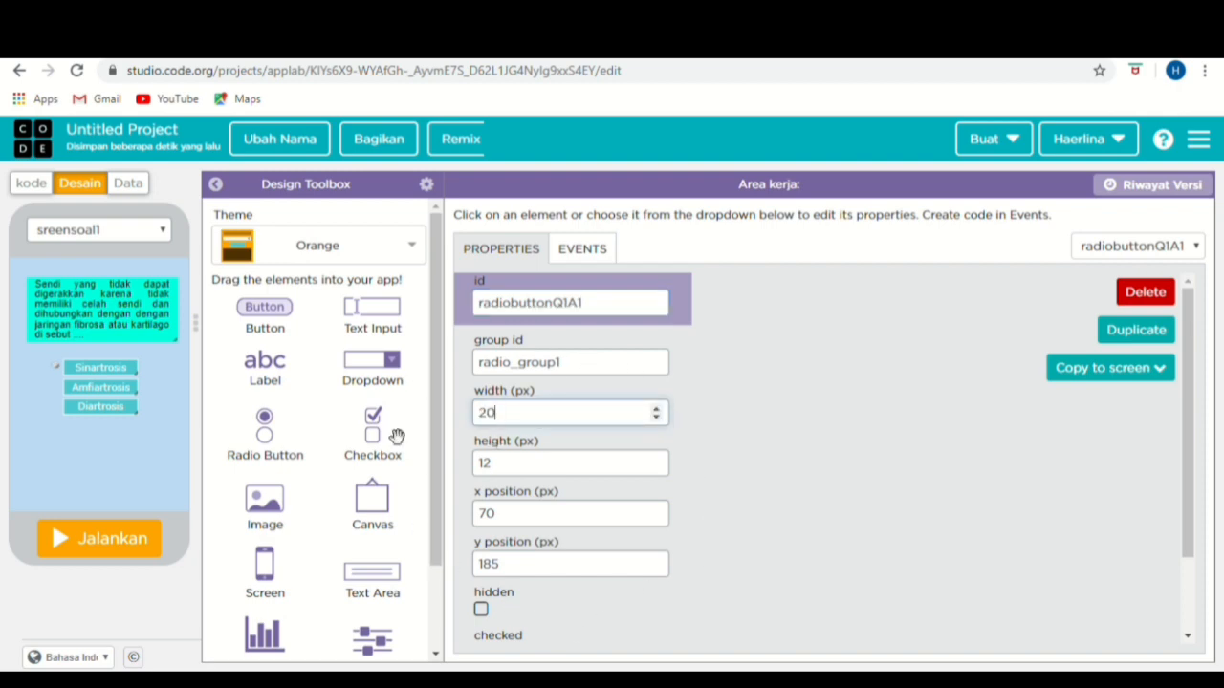
key("Tab")
type("30")
double_click(528, 565)
type("180")
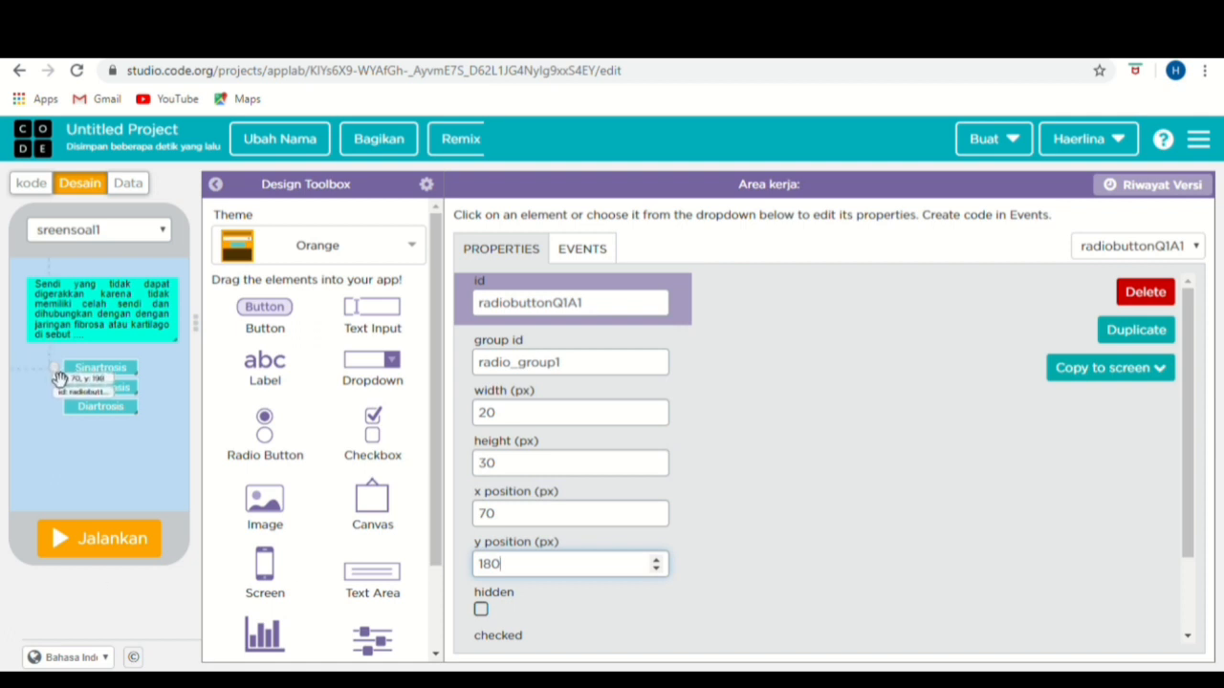
left_click(59, 379)
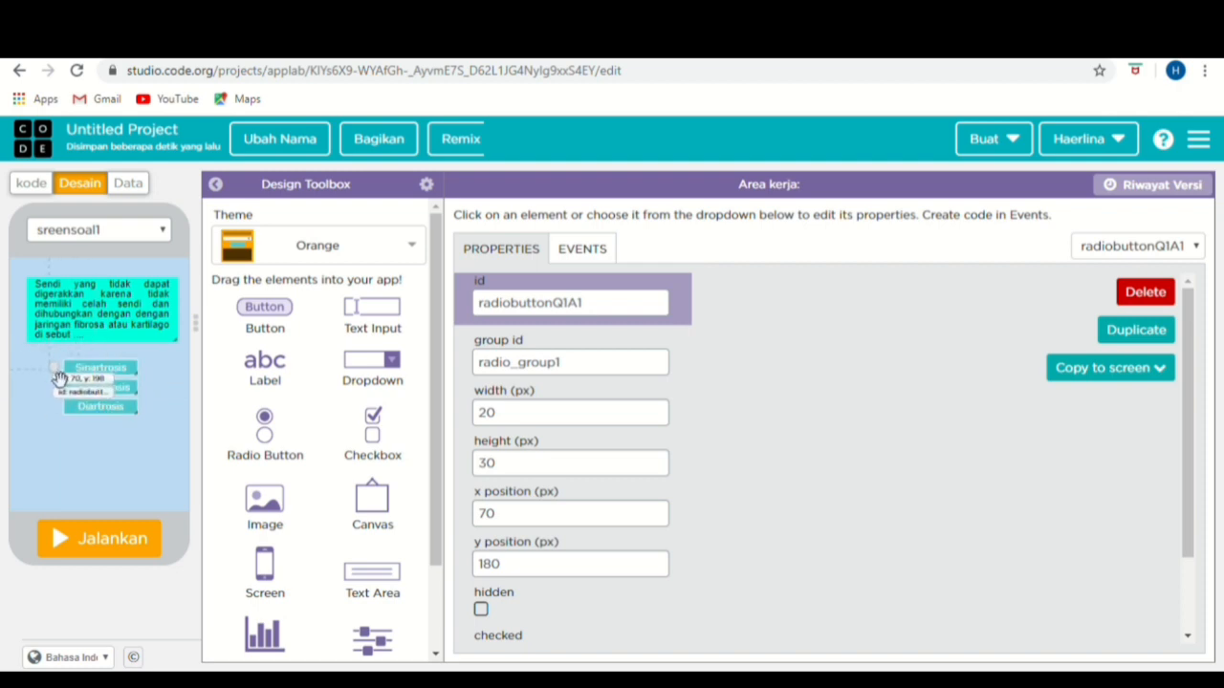
- Duplicate the radio button twice and place the copies beside the Amfiartrosis and Diartrosis buttons
left_click(1164, 330)
left_click(1164, 329)
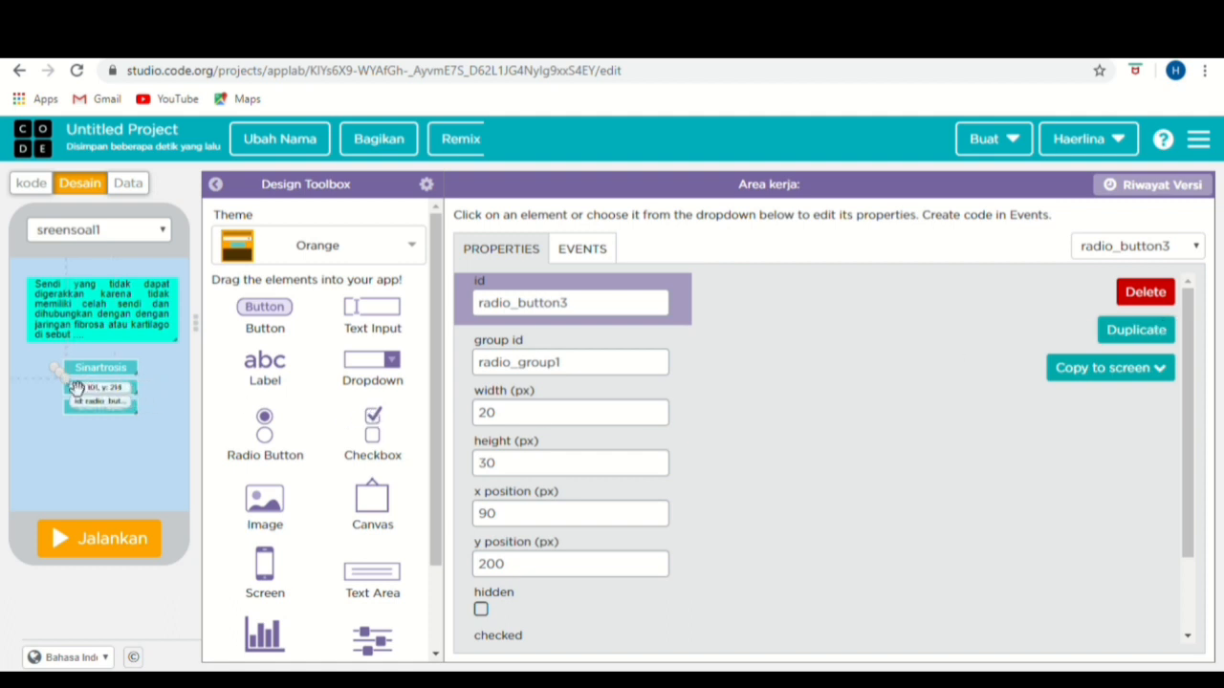
mouse_move(69, 383)
left_mouse_down()
mouse_move(58, 408)
mouse_move(56, 385)
left_mouse_up()
left_click(59, 408)
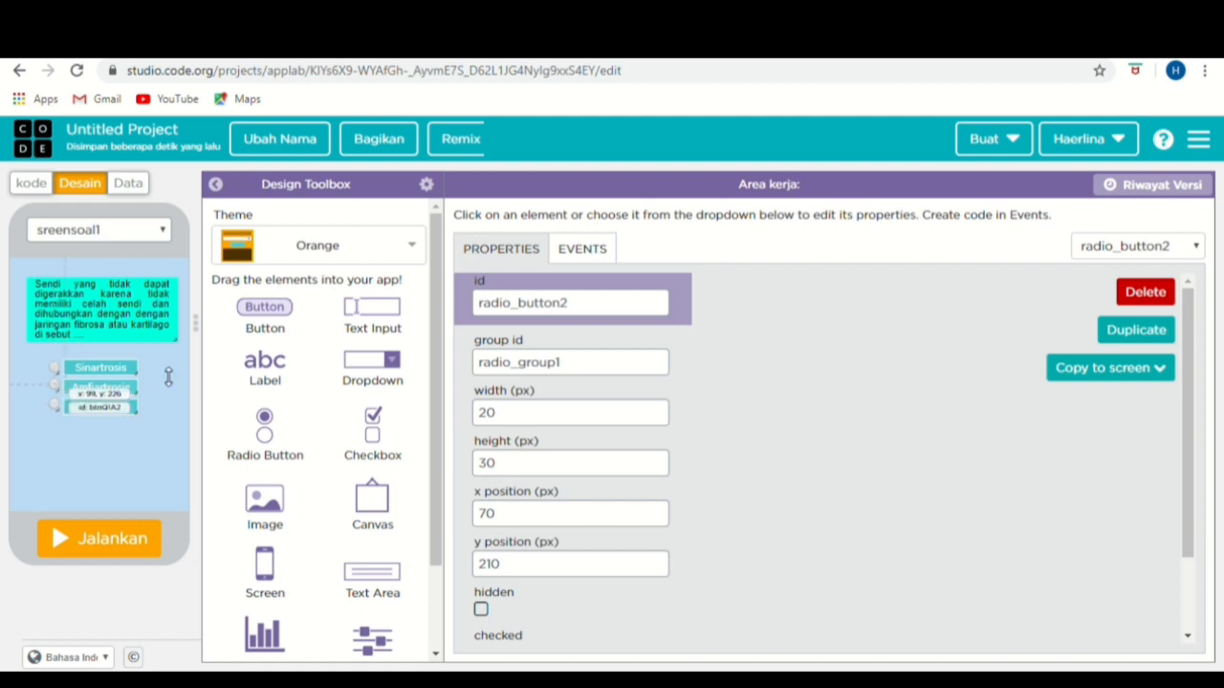
- Set the ids of the second and third radio buttons to radiobuttonQ1A2 and radiobuttonQ1A3
left_click_drag(565, 304, 508, 304)
type("buttonQ")
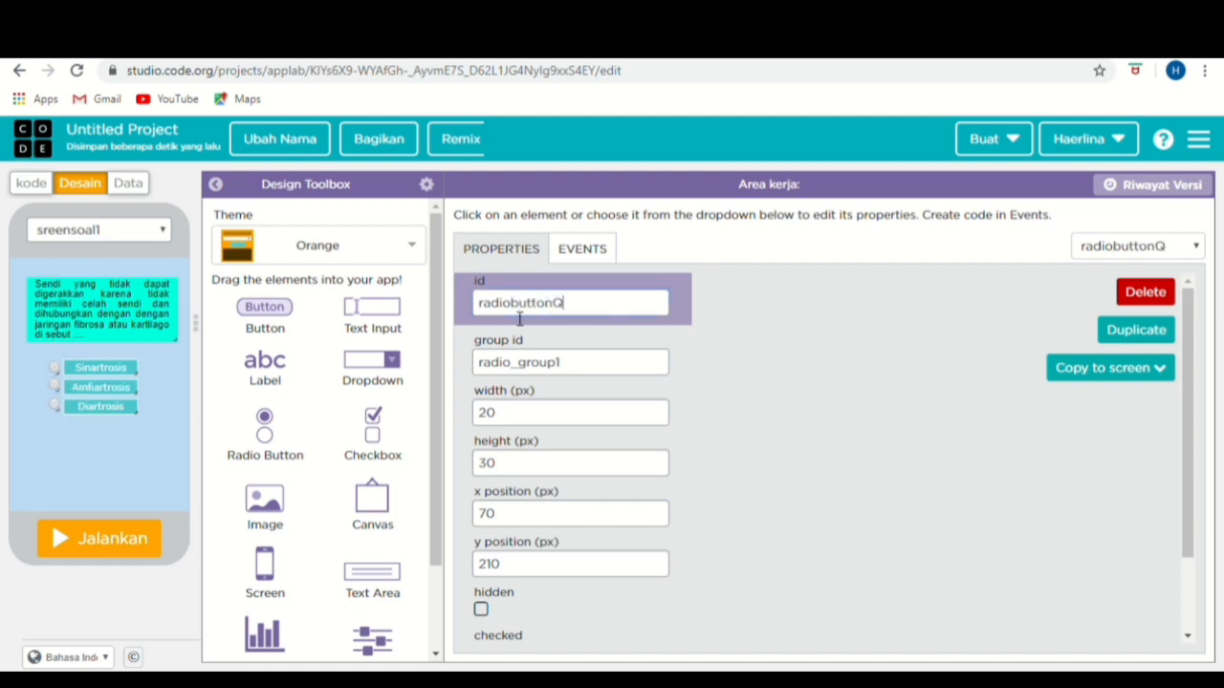
type("1A2")
left_click(57, 405)
left_click_drag(595, 303, 519, 316)
type("buttonQ1A3")
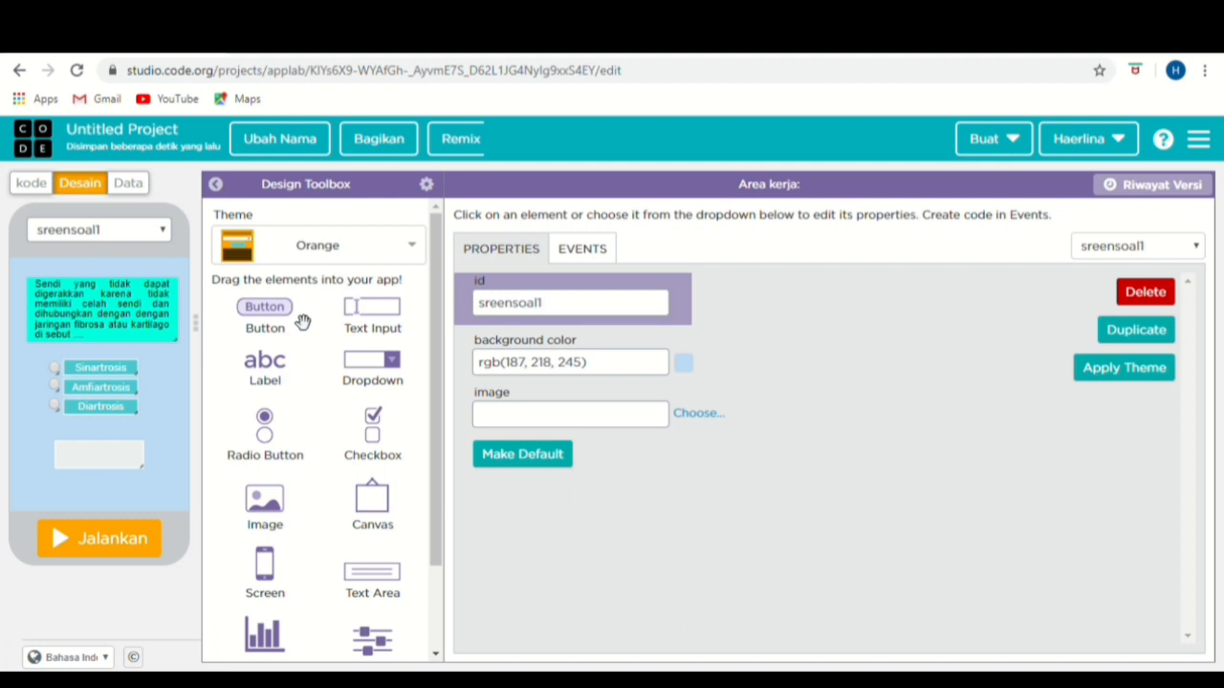
- Add a button in the question screen's lower-right corner with id btnnextQ1 and text NEXT
left_click_drag(281, 320, 136, 494)
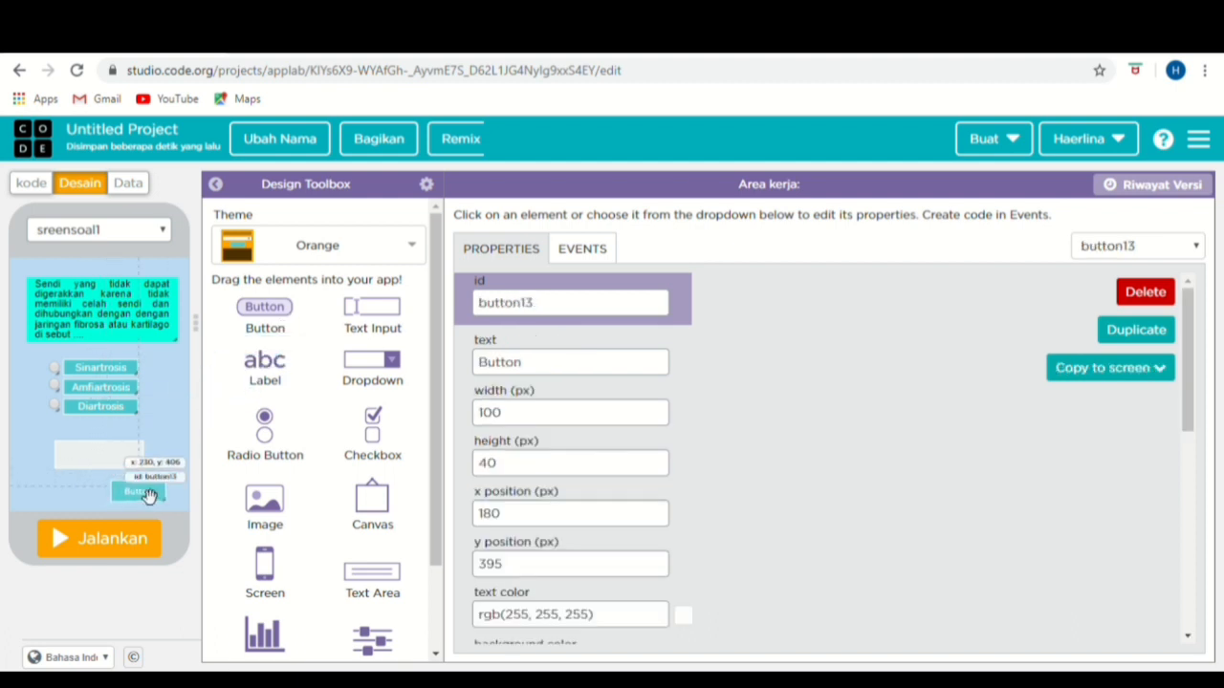
left_click_drag(553, 309, 437, 314)
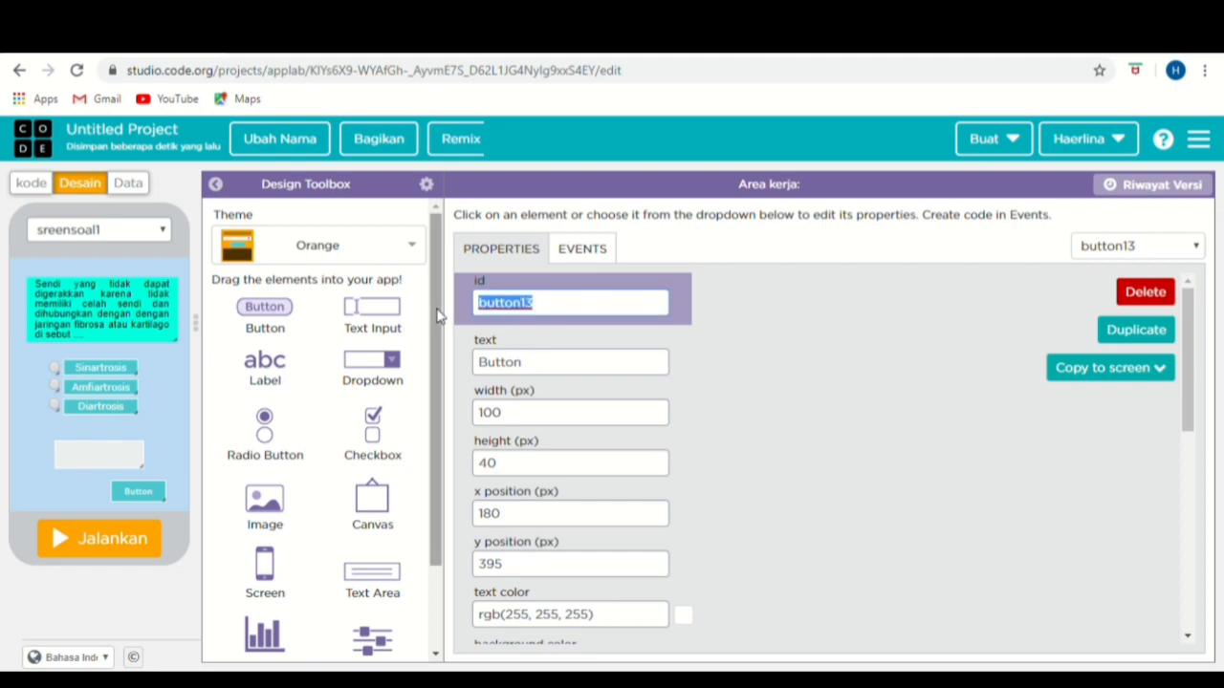
type("btnnextQ")
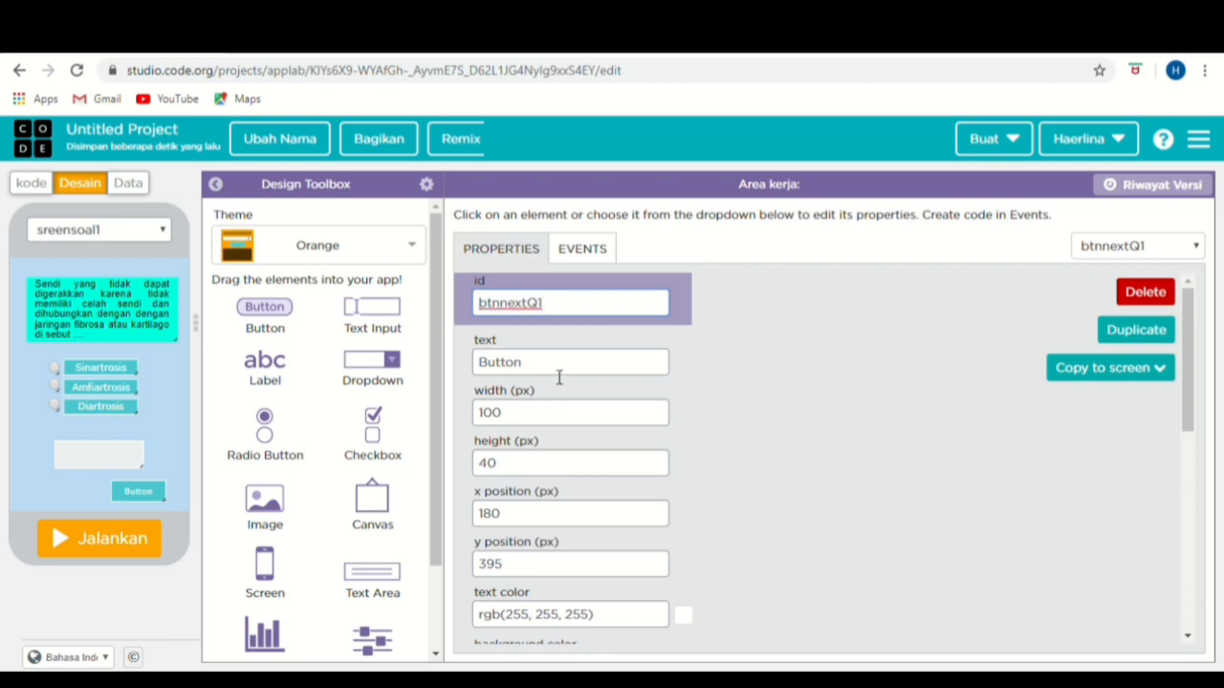
left_click_drag(559, 376, 437, 369)
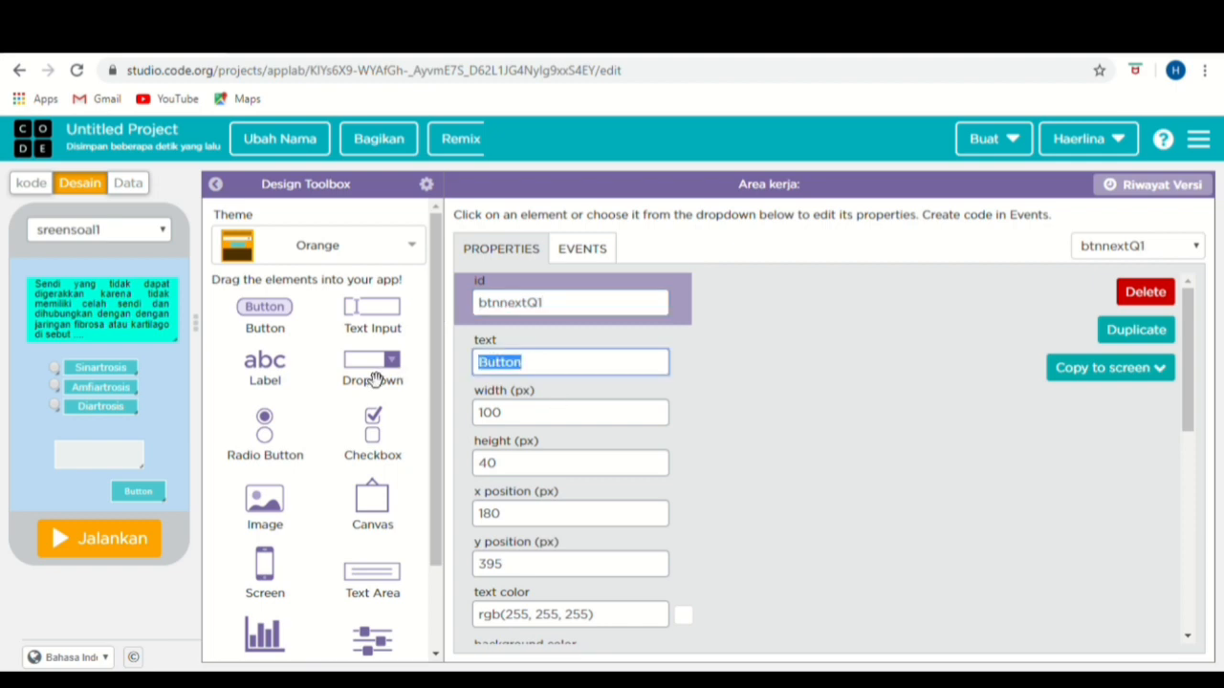
type("NEXT")
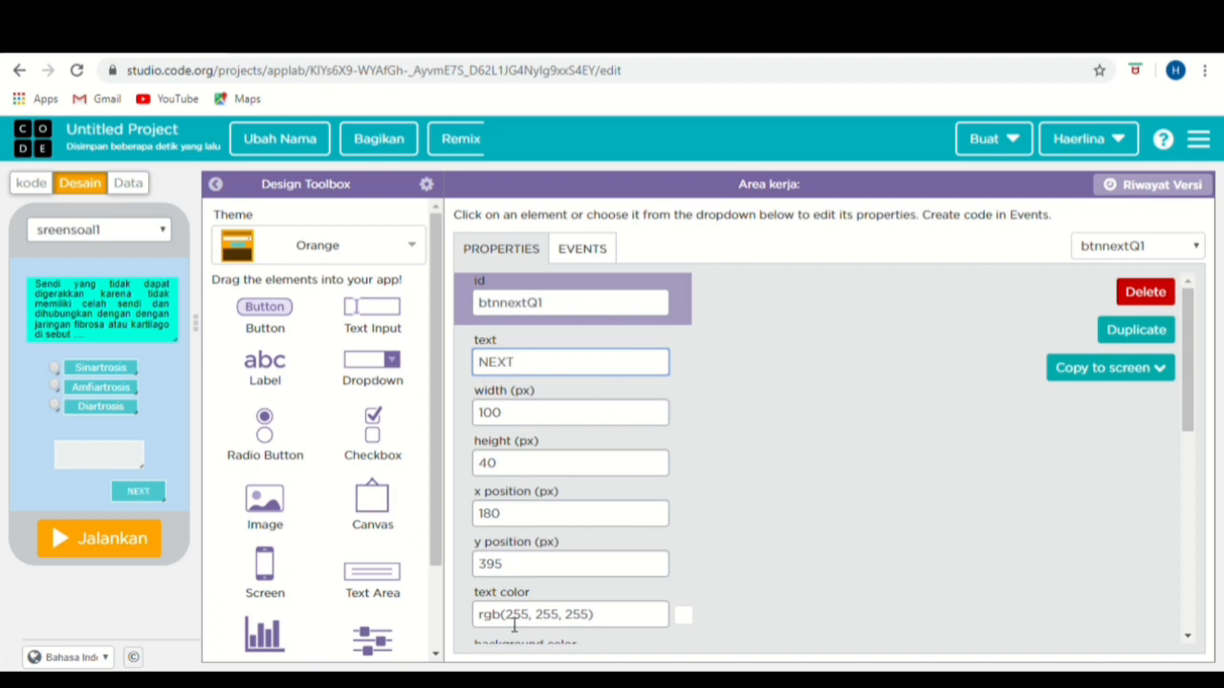
- Position the NEXT button at x 200, y 400
double_click(549, 513)
type("200")
key("Tab")
type("400")
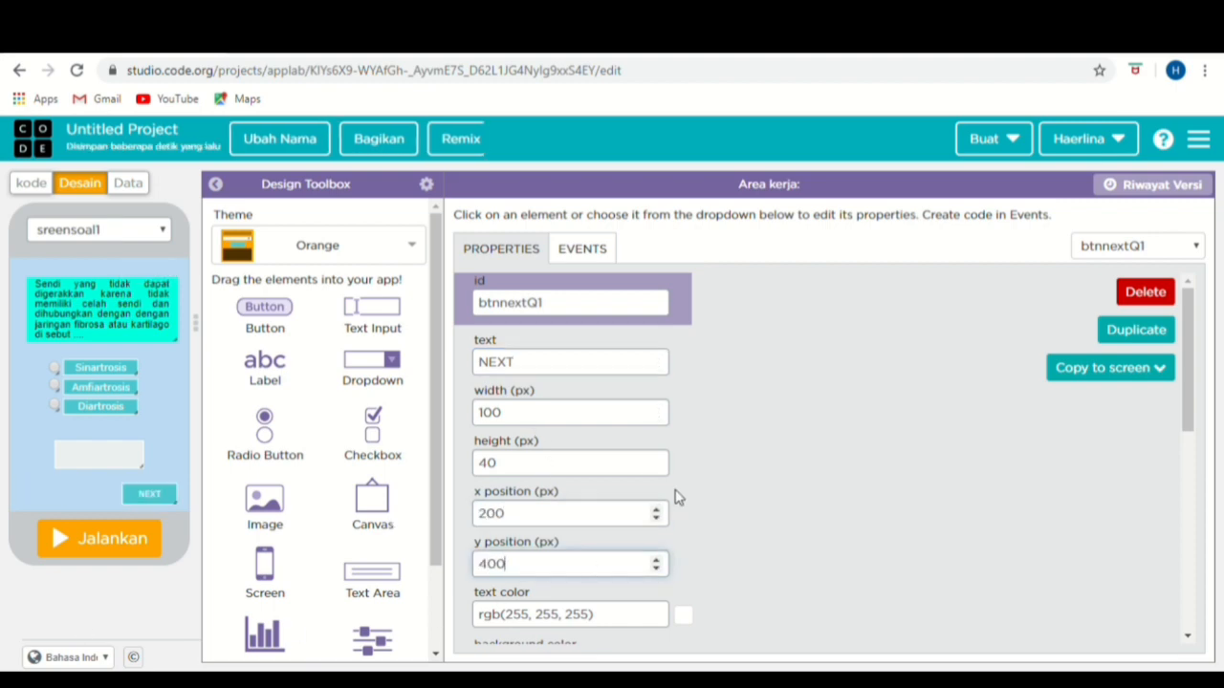
- Set the NEXT button's background color to rgb(70, 70, 64)
left_click_drag(1182, 410, 1191, 498)
left_click_drag(590, 454, 517, 463)
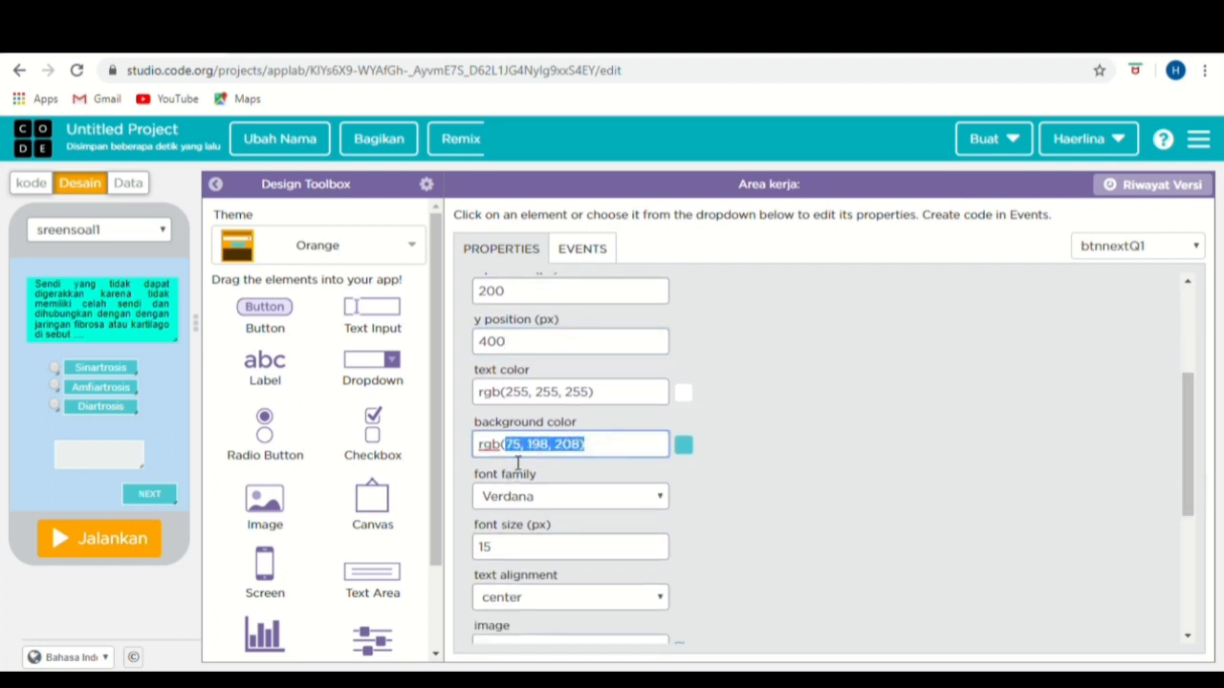
type("7-0")
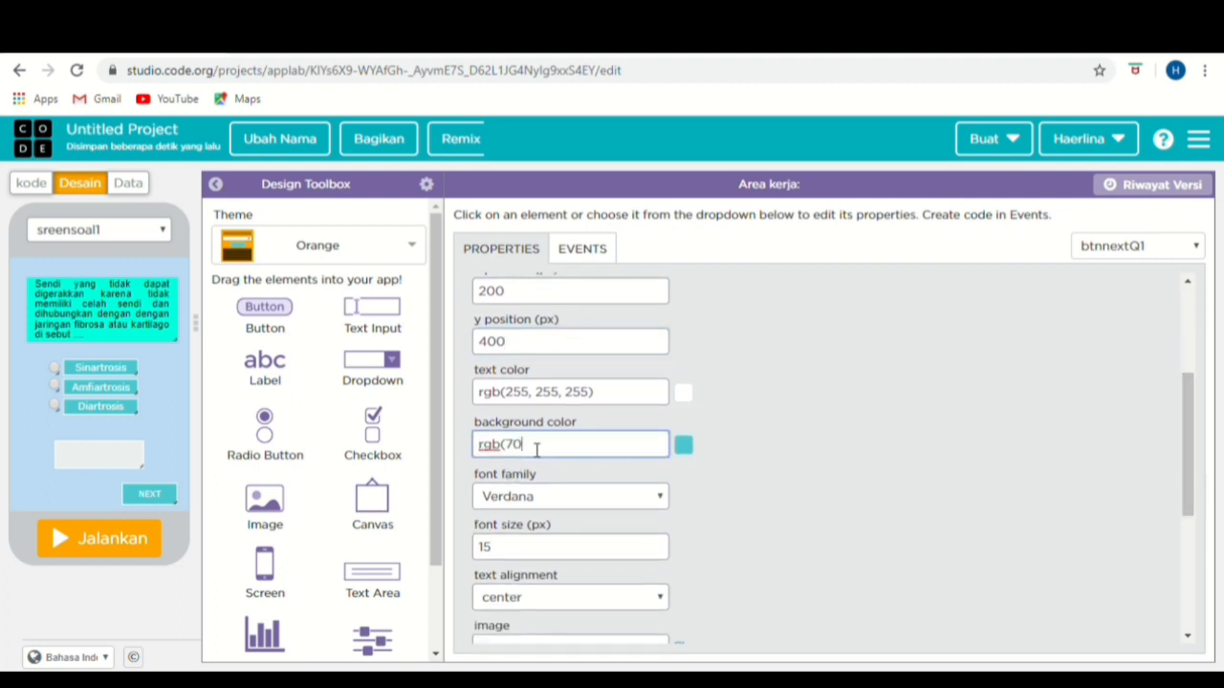
type(", 70, 64")
left_click(694, 451)
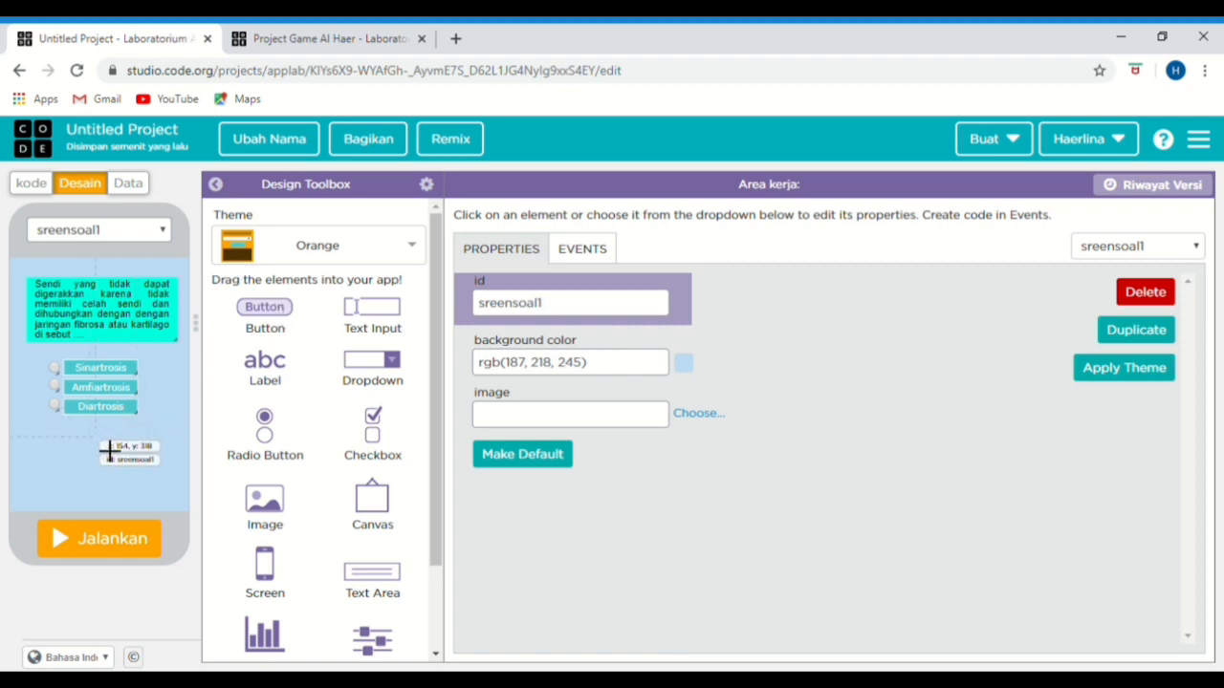
- Add a button below the answer buttons, set its id to btnhasiljawaban1 and clear its text
left_click_drag(292, 321, 100, 451)
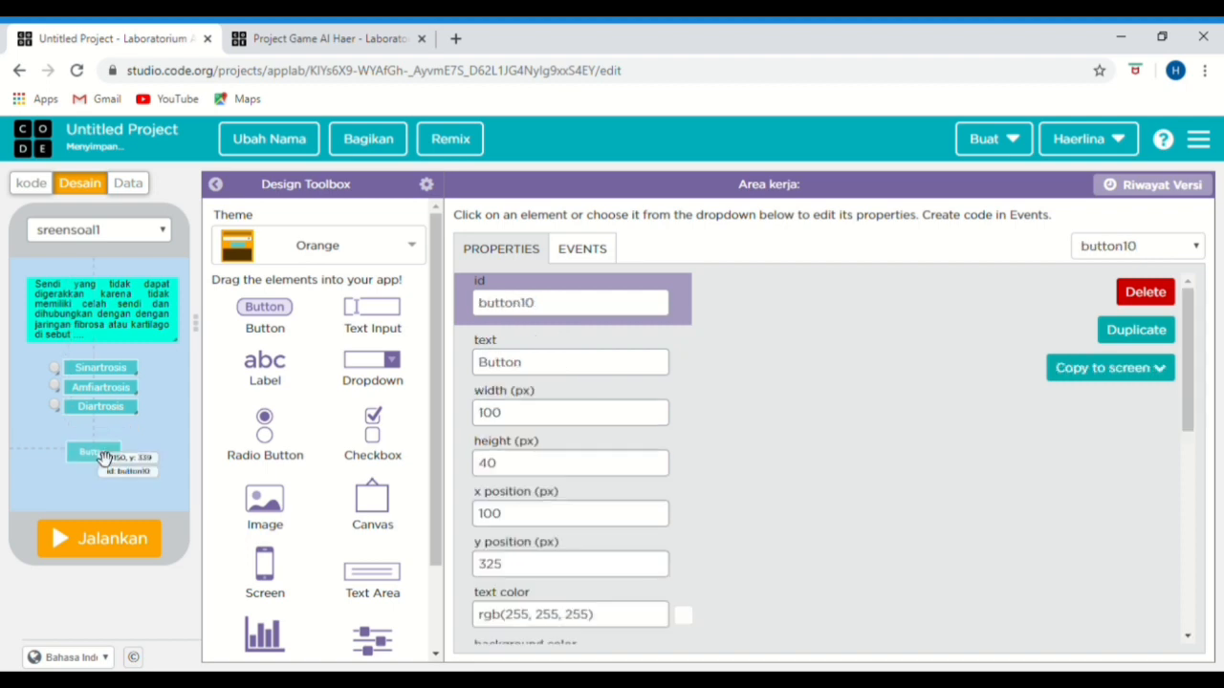
double_click(578, 316)
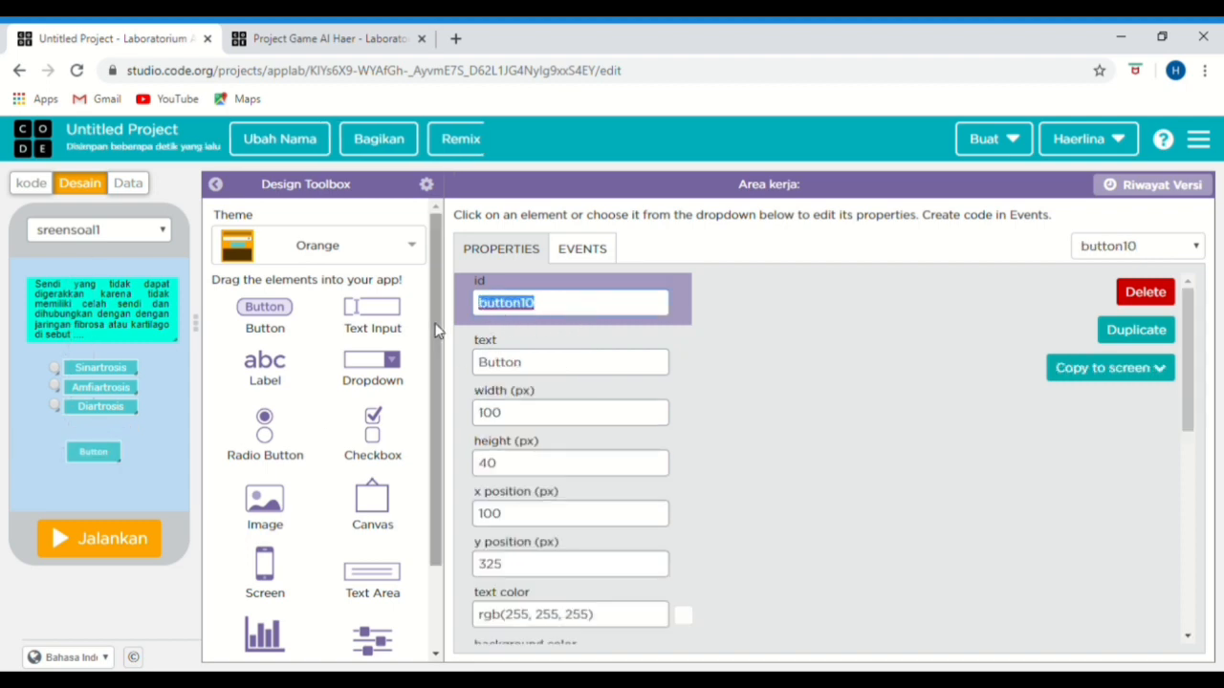
type("btn")
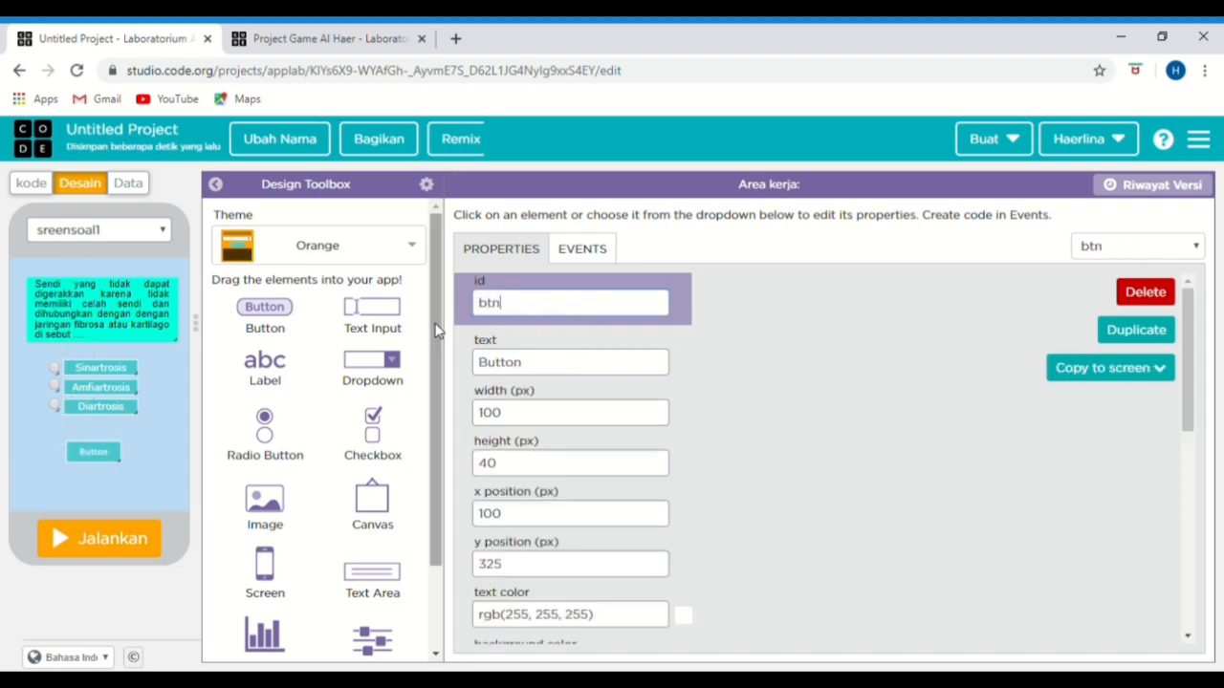
type("hasiljawaban1")
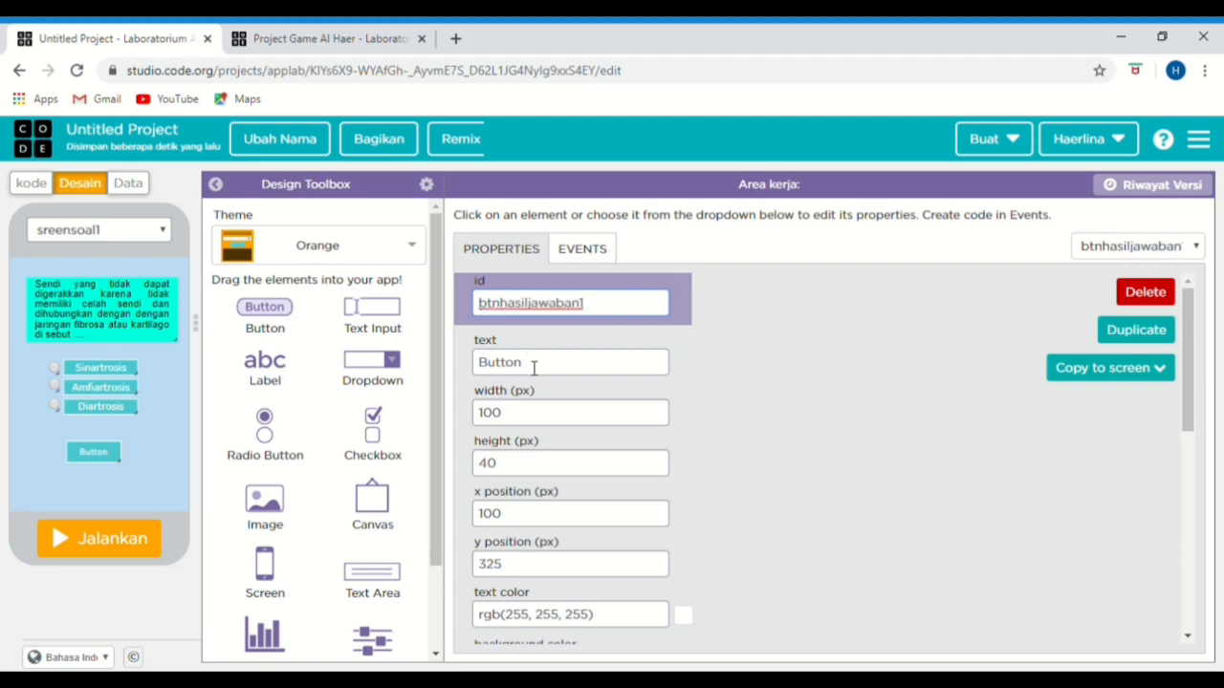
double_click(533, 368)
key("BackSpace")
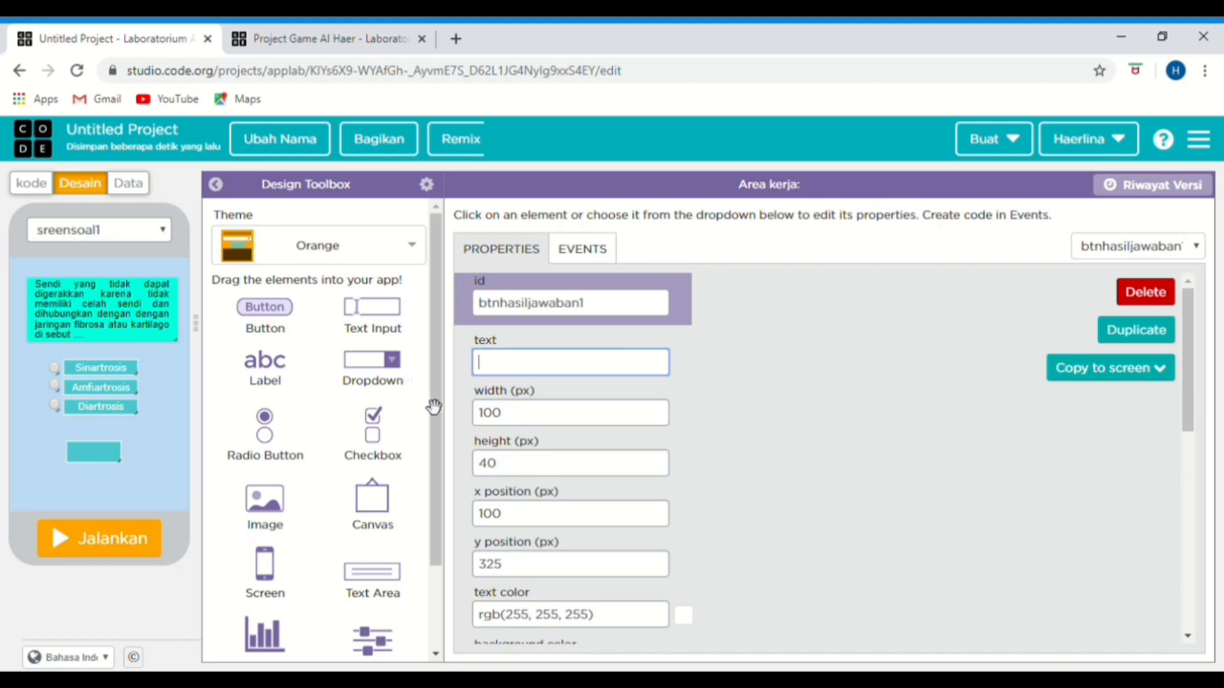
- Size the btnhasiljawaban1 button to 160 by 50 px and position it at x 80, y 325
double_click(529, 418)
type("160")
key("Tab")
type("50")
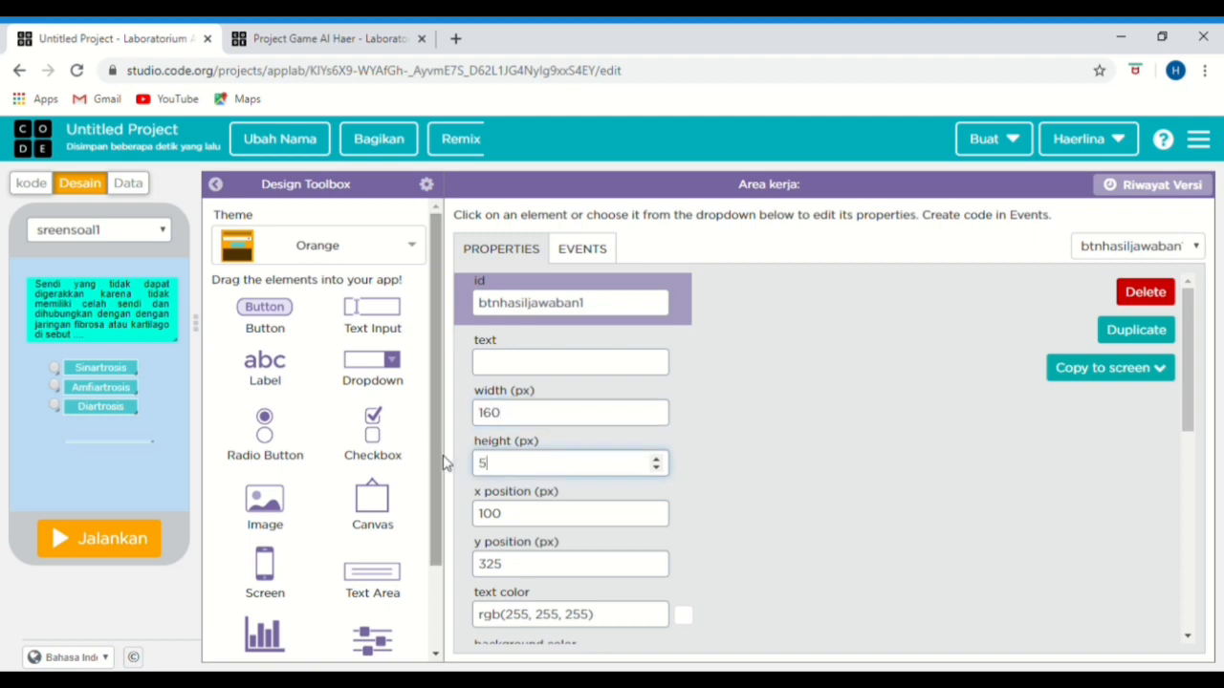
key("Tab")
type("80")
key("Tab")
type("325")
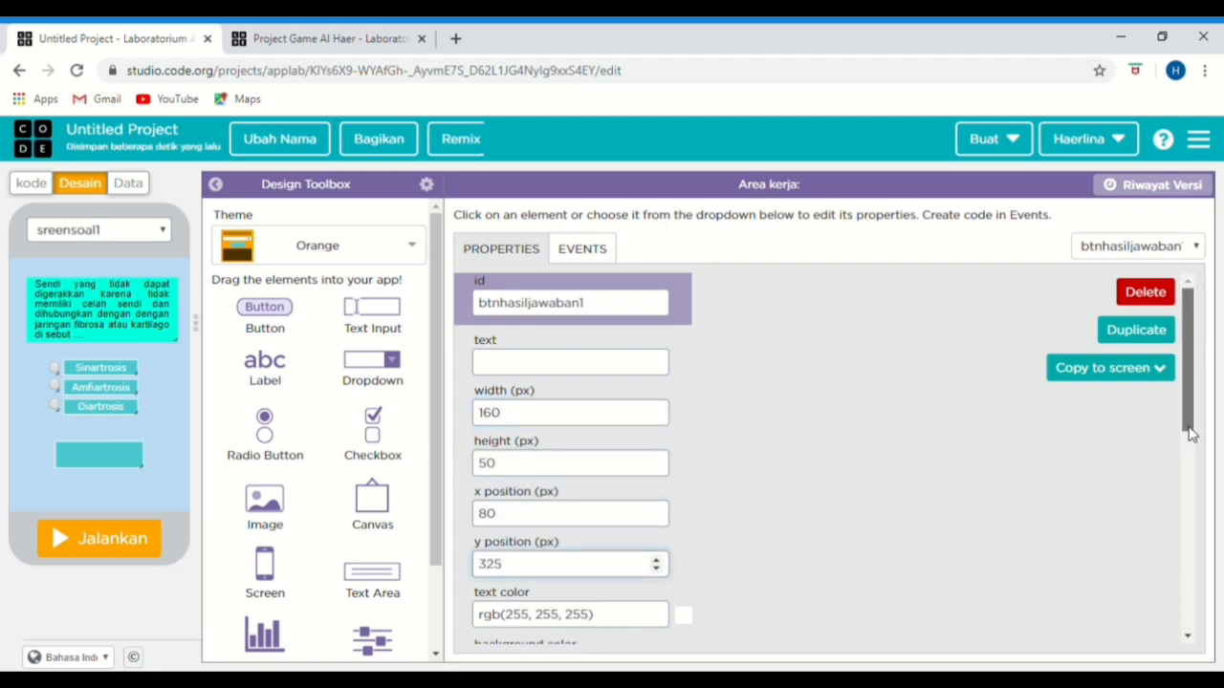
- Set the btnhasiljawaban1 button's text color to rgb(29, 3, 3) and background color to rgb(236, 240, 240)
left_click_drag(1193, 430, 1153, 507)
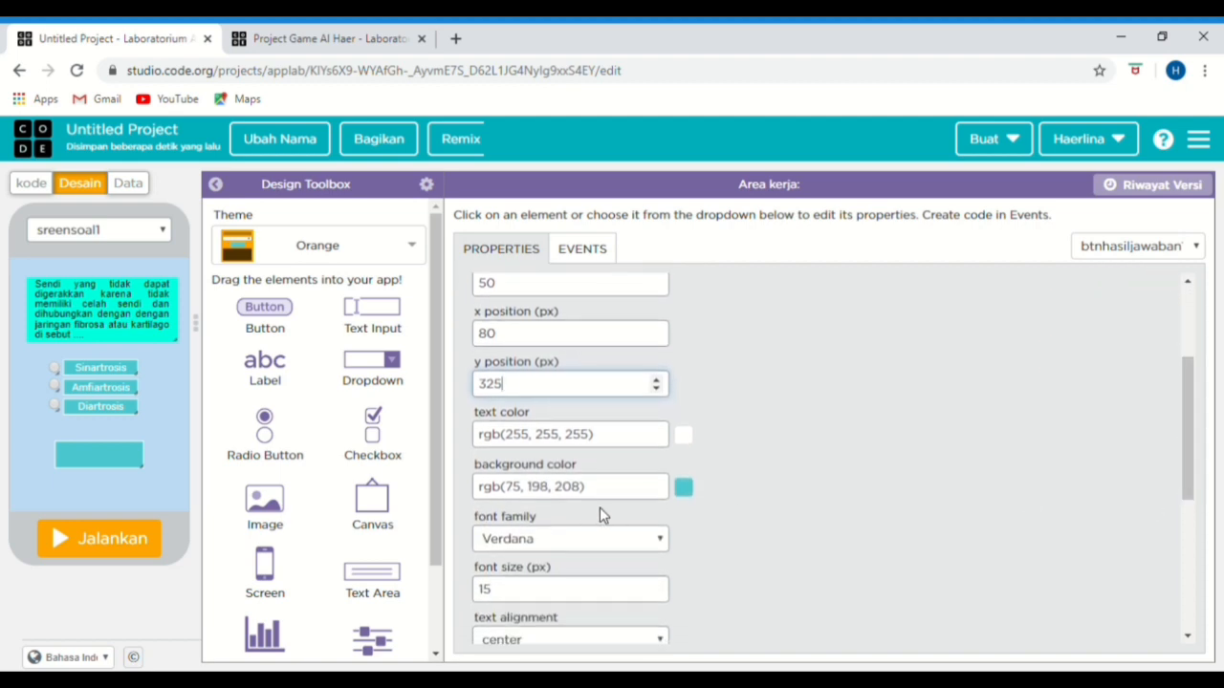
left_click_drag(637, 443, 524, 449)
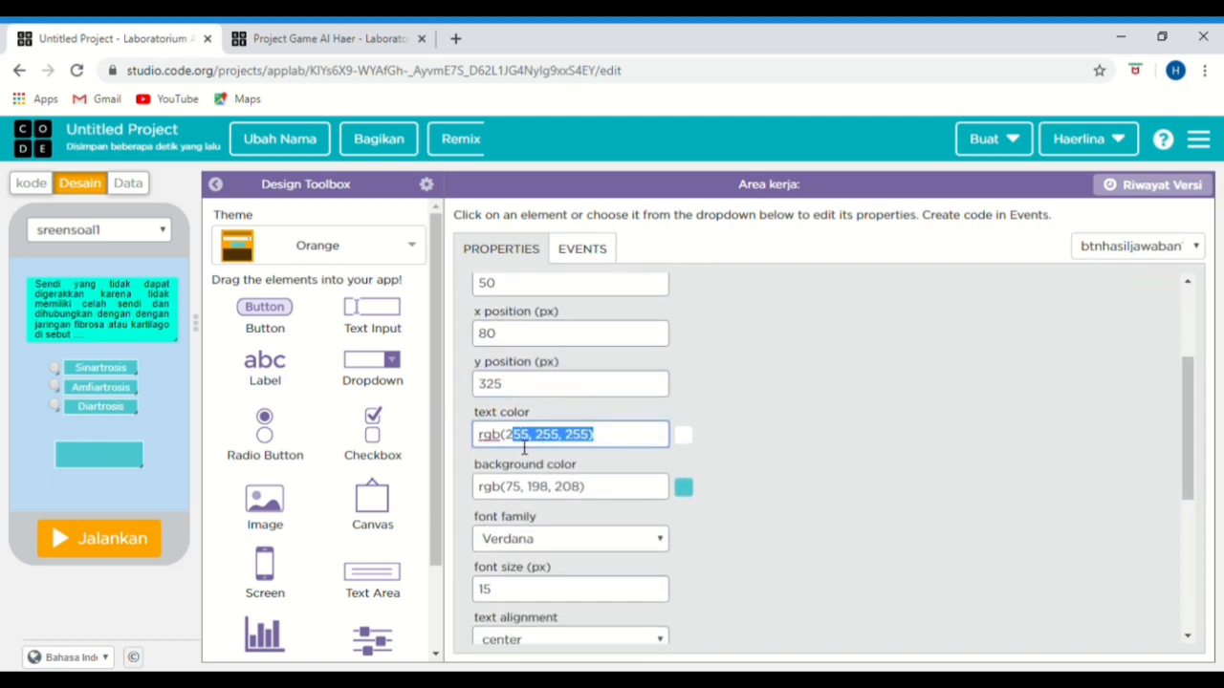
type("29")
type("3)")
left_click_drag(581, 488, 506, 487)
type("236, 240")
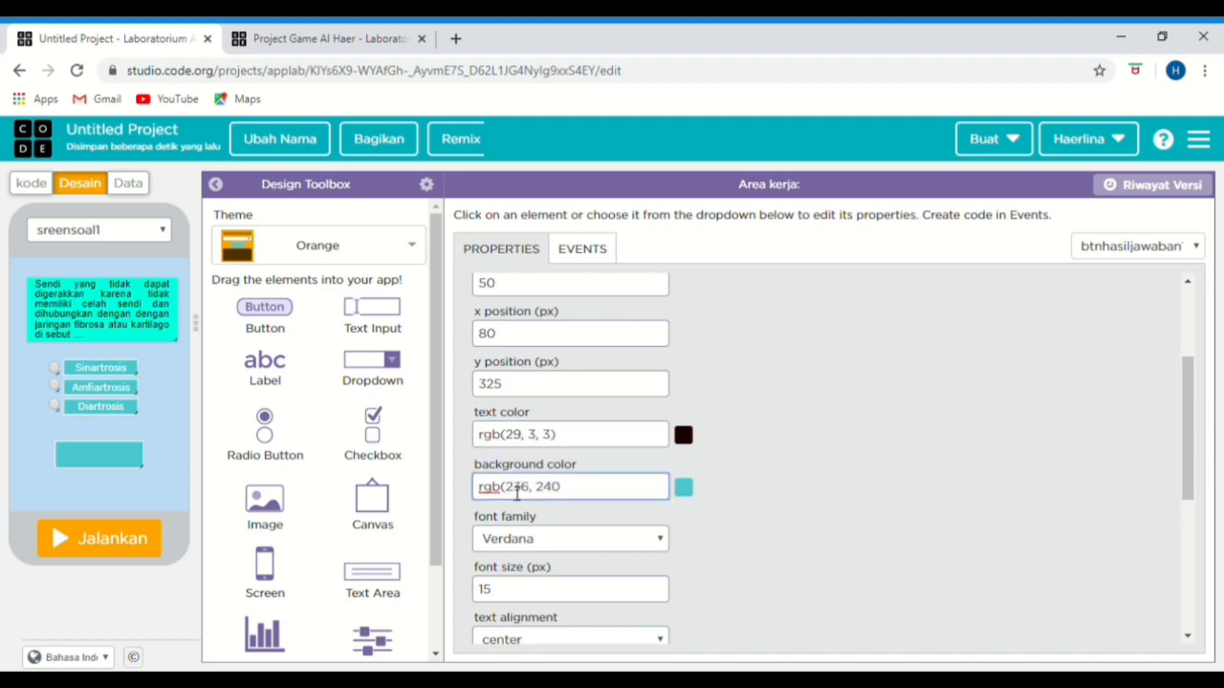
type(", 240)")
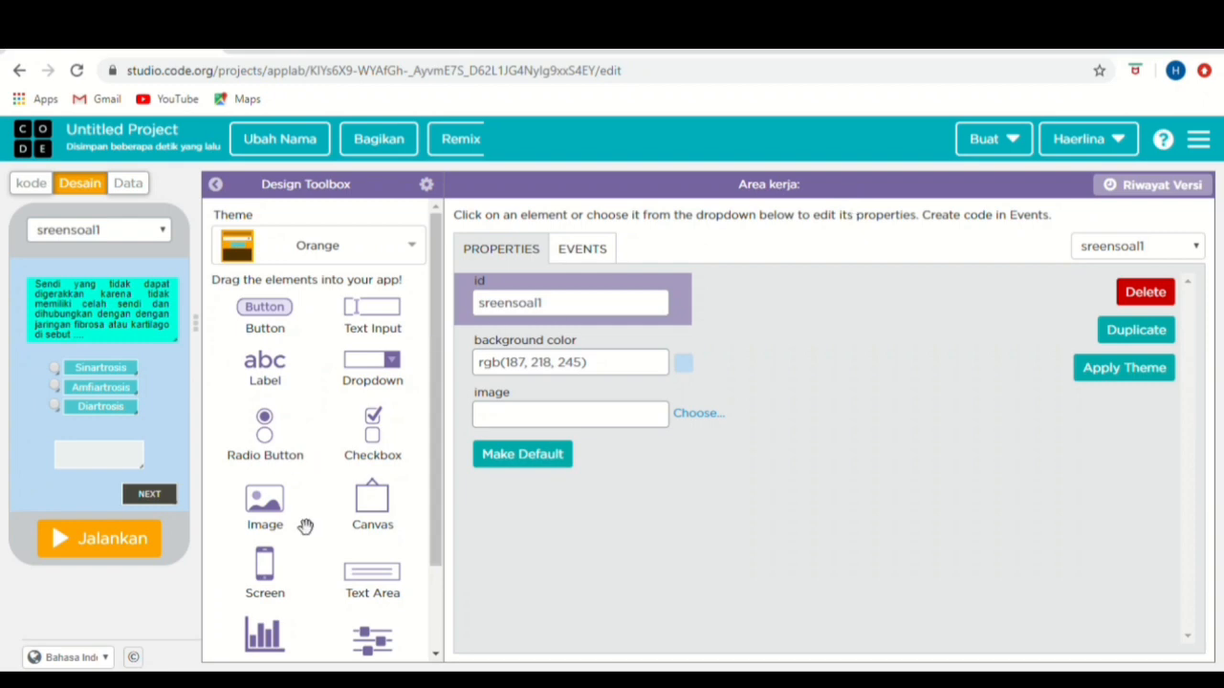
- Add a new screen to the app and set its id to screenresult
left_click_drag(274, 576, 120, 401)
double_click(565, 304)
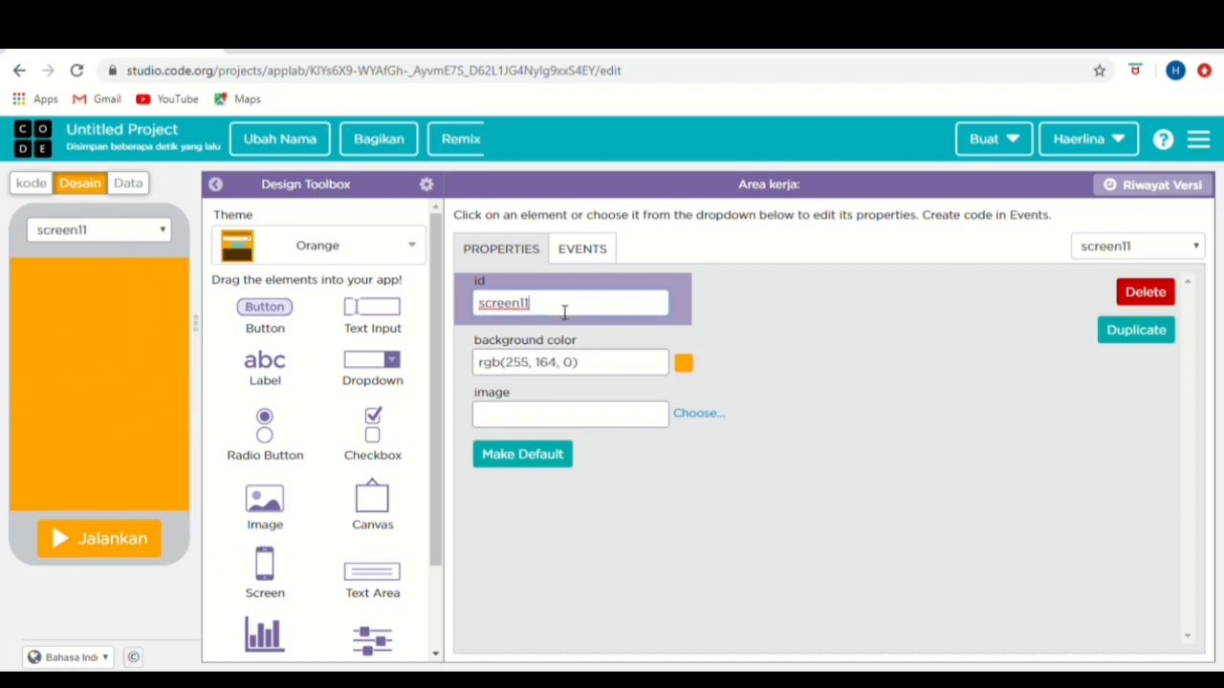
type("screenresult")
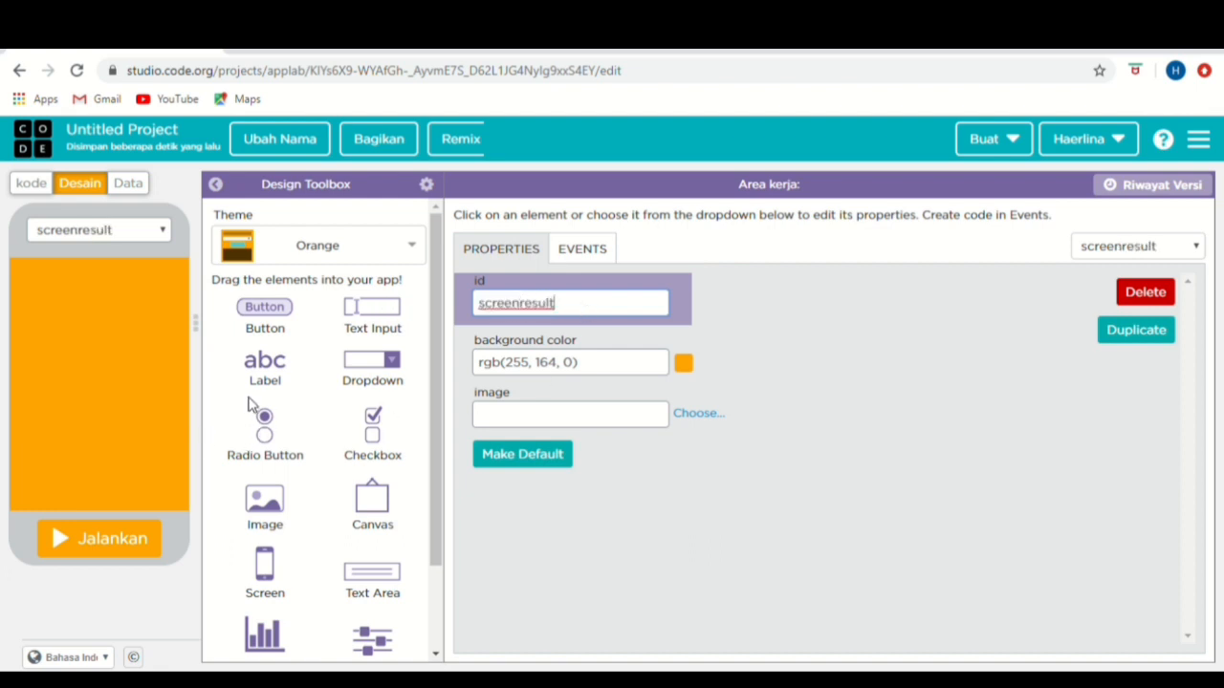
- Add a label in the upper part of screenresult with id labelresulttitle and text RESULT
left_click_drag(265, 363, 95, 316)
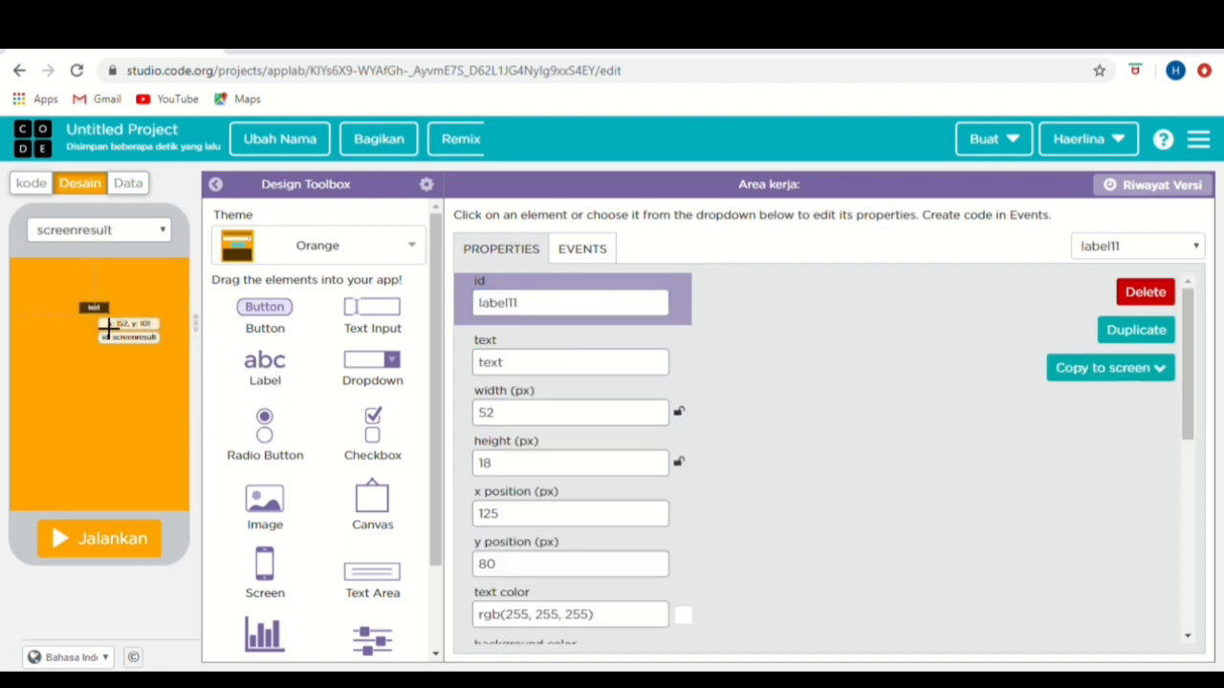
left_click(530, 315)
key("BackSpace")
type("resulttitle")
left_click(608, 372)
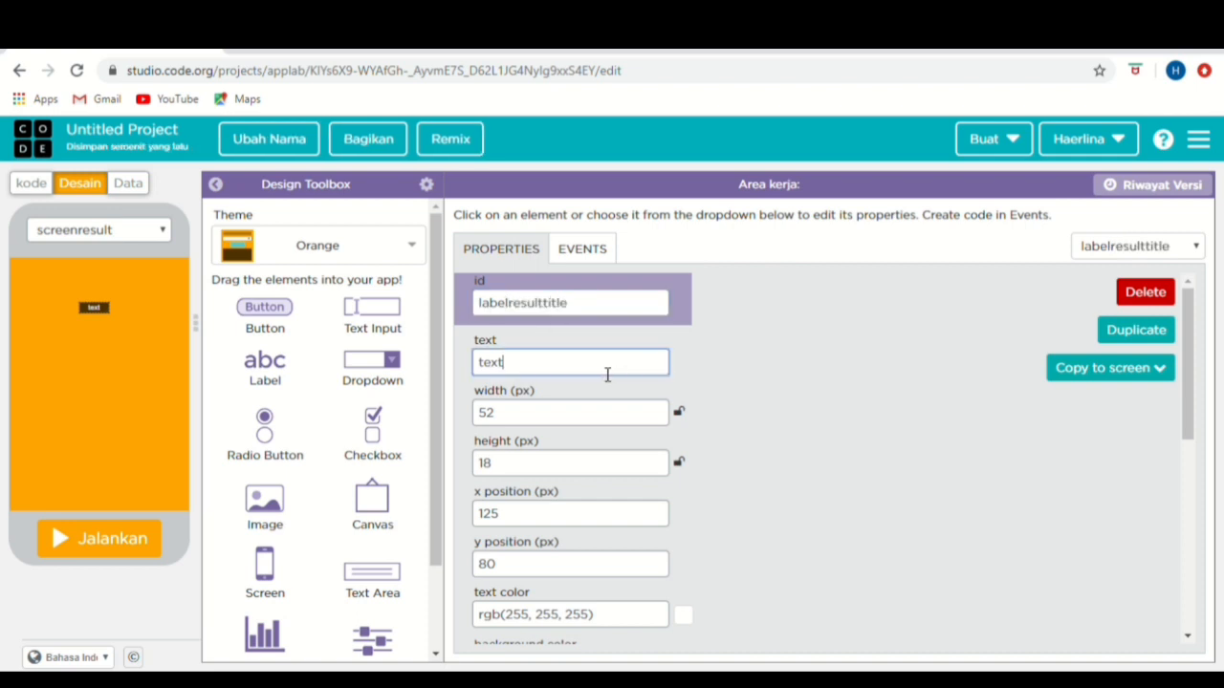
left_click_drag(565, 374, 465, 374)
type("RESULT")
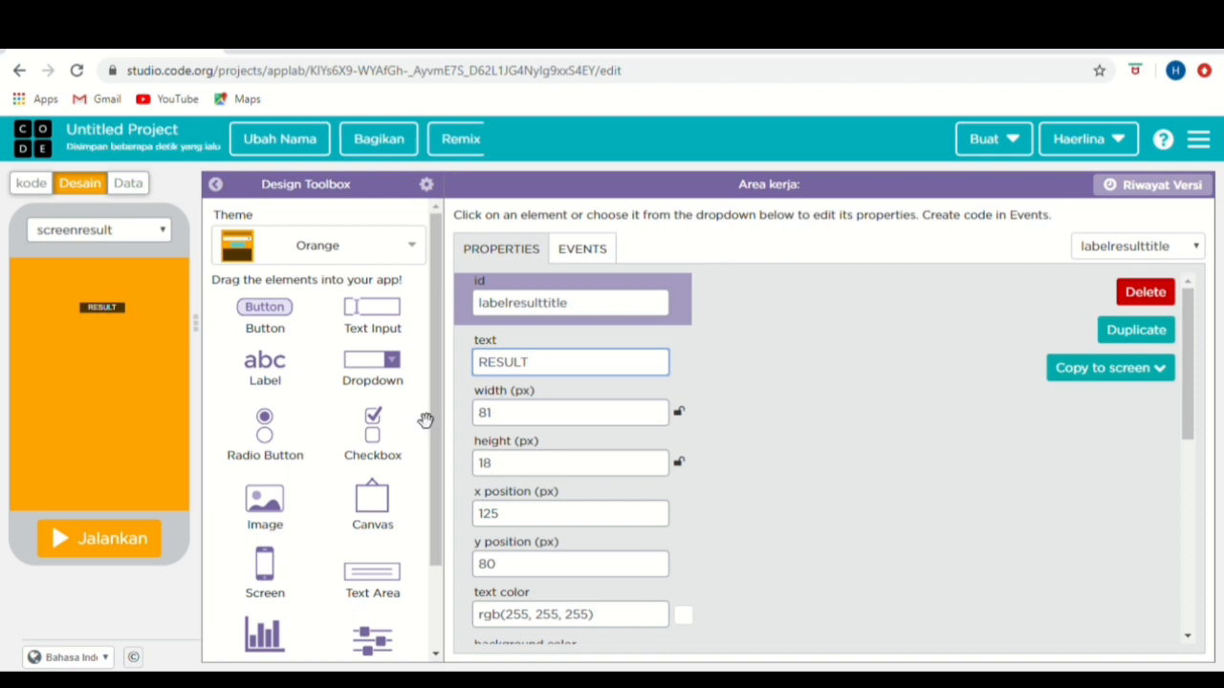
- Size the labelresulttitle label to 172 by 36 px and position it at x 70, y 115
double_click(519, 413)
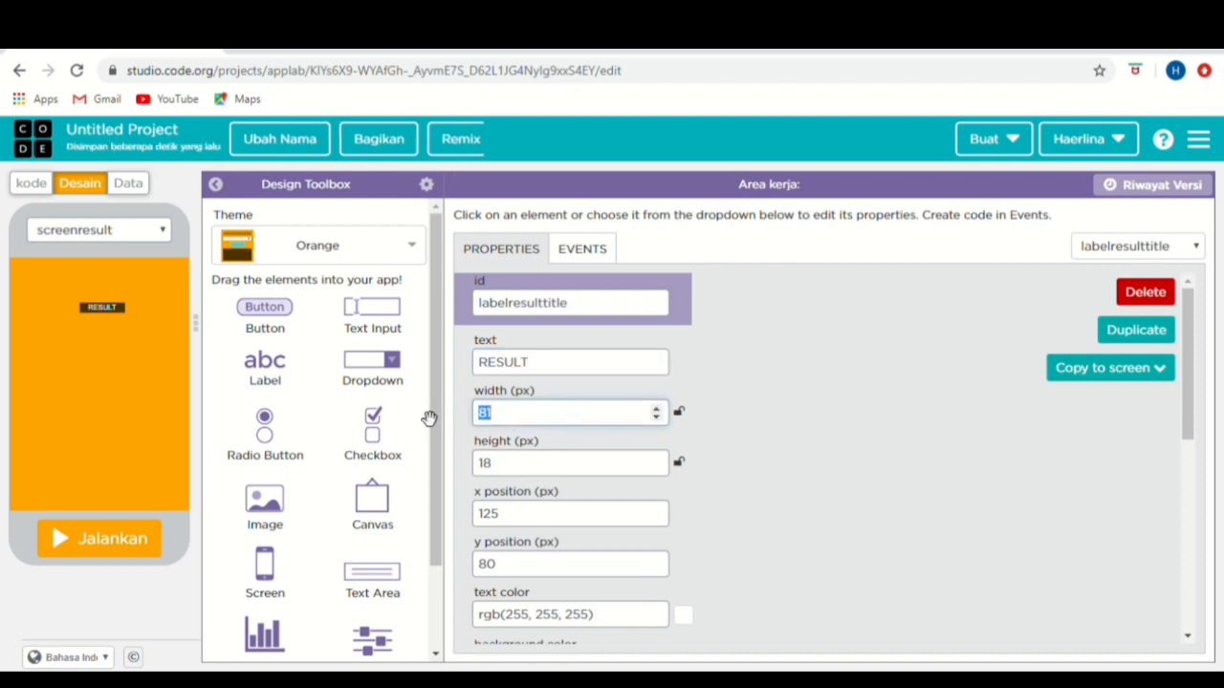
type("172")
key("Tab")
type("36")
key("Tab")
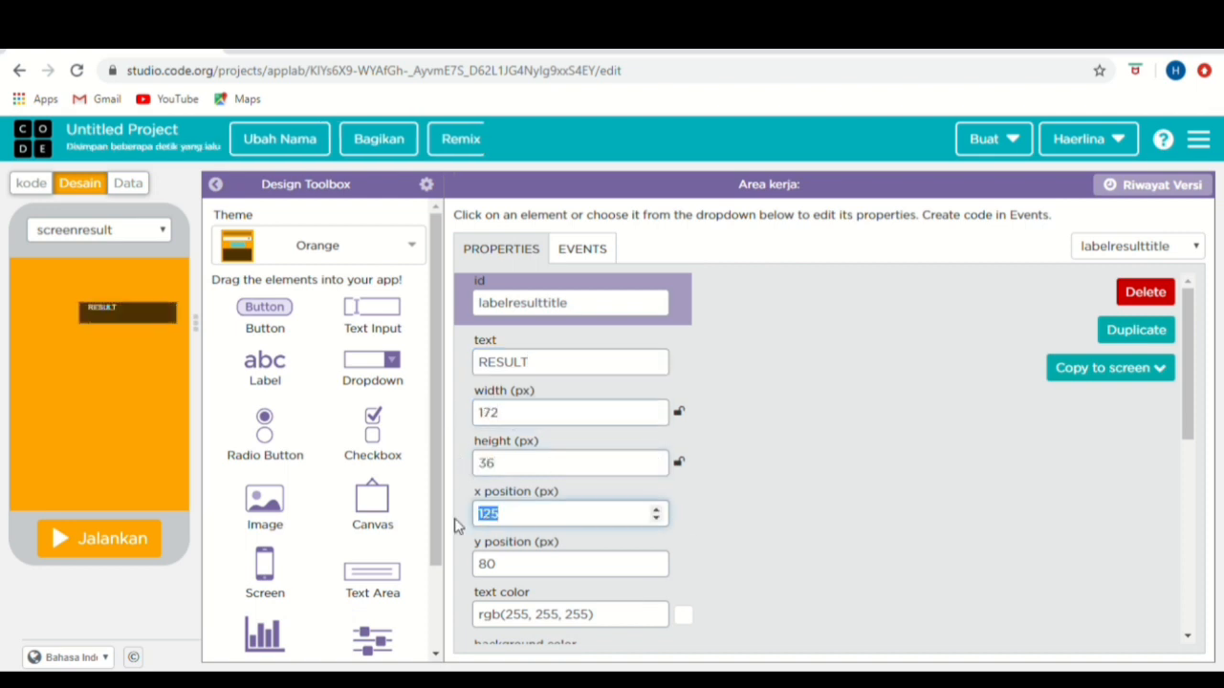
type("70")
key("Tab")
type("115")
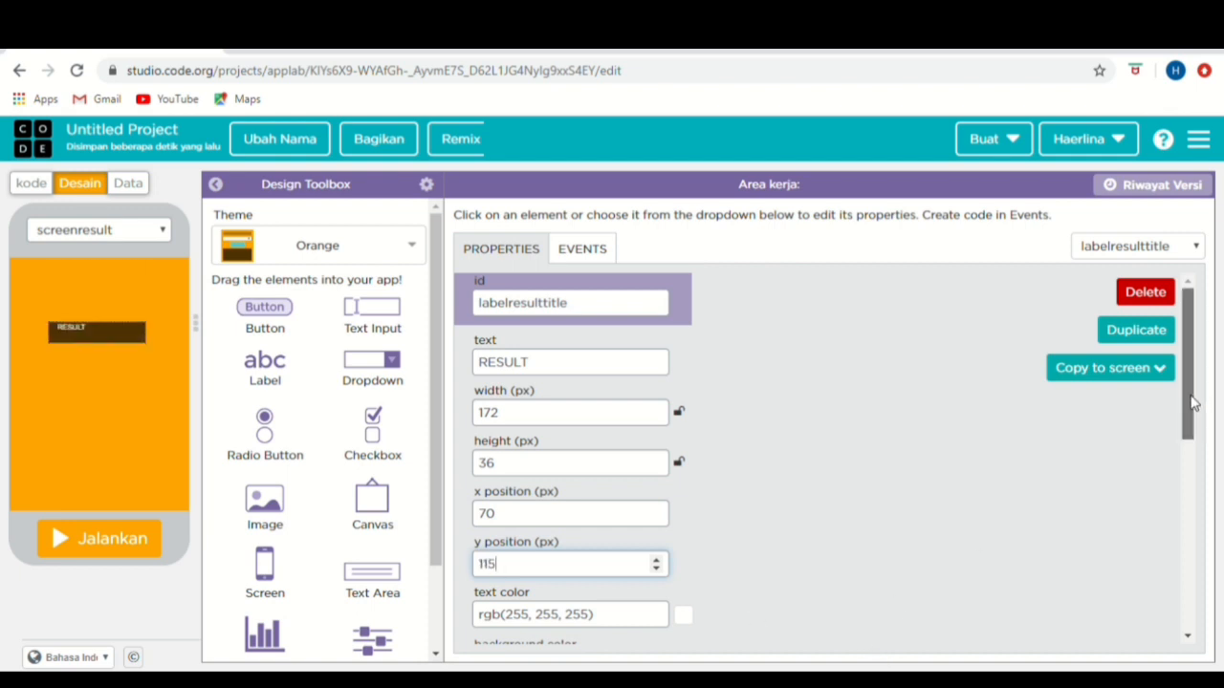
- Set the RESULT label's font size to 31 px
left_click_drag(1188, 402, 1179, 516)
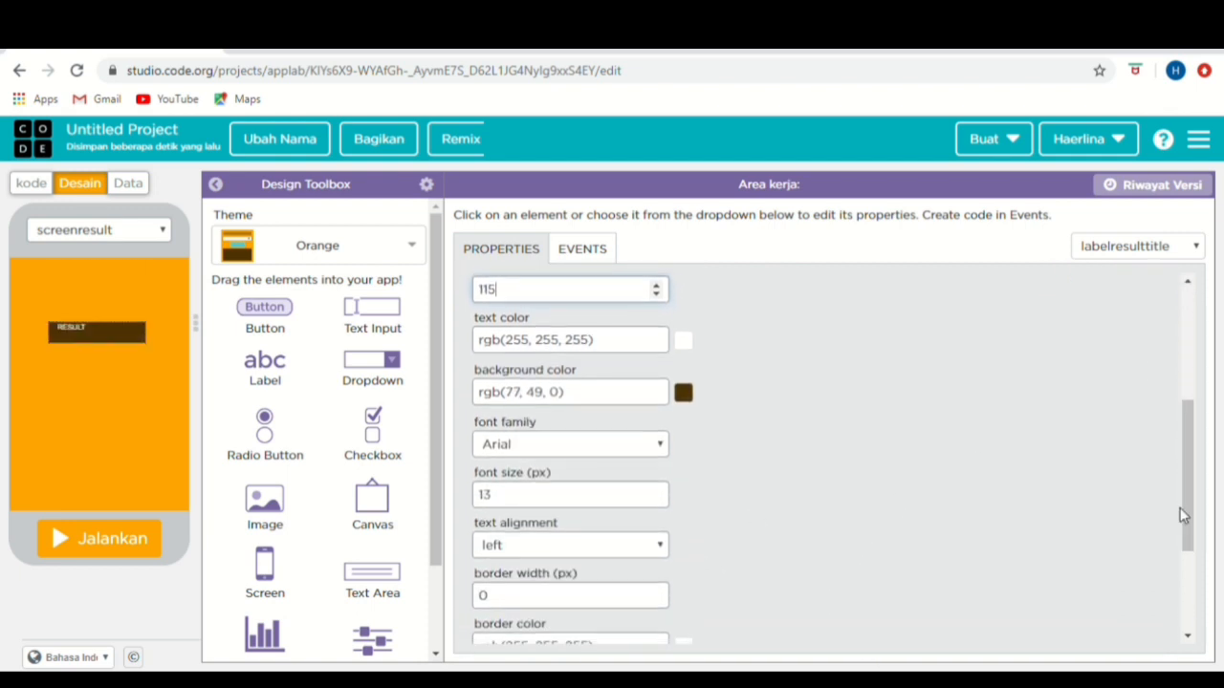
double_click(524, 497)
type("3")
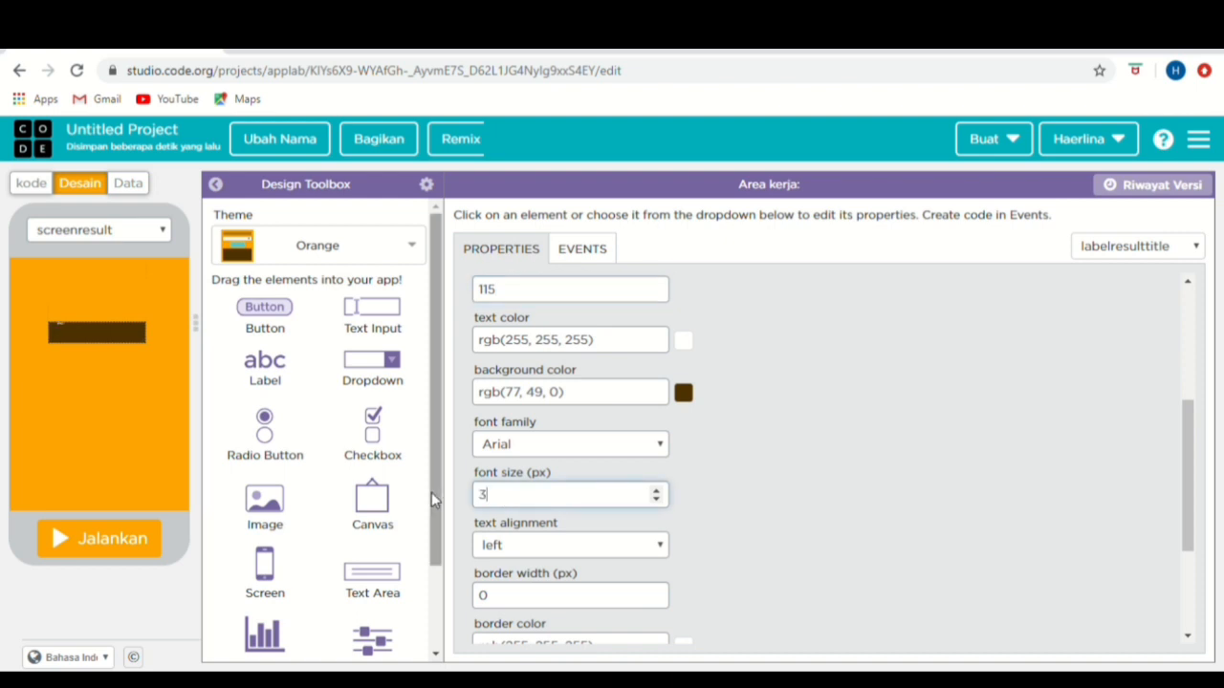
type("1")
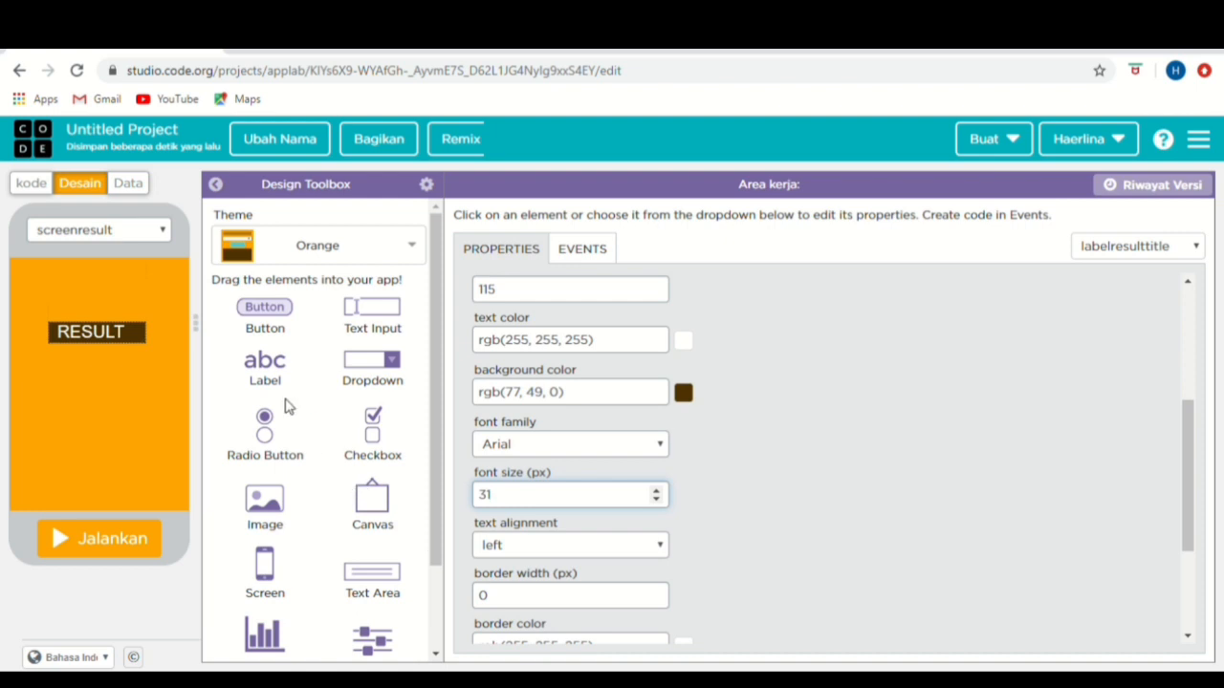
- Add a second label below the RESULT title with id labelscore and text "Score: 0"
left_click_drag(261, 384, 84, 408)
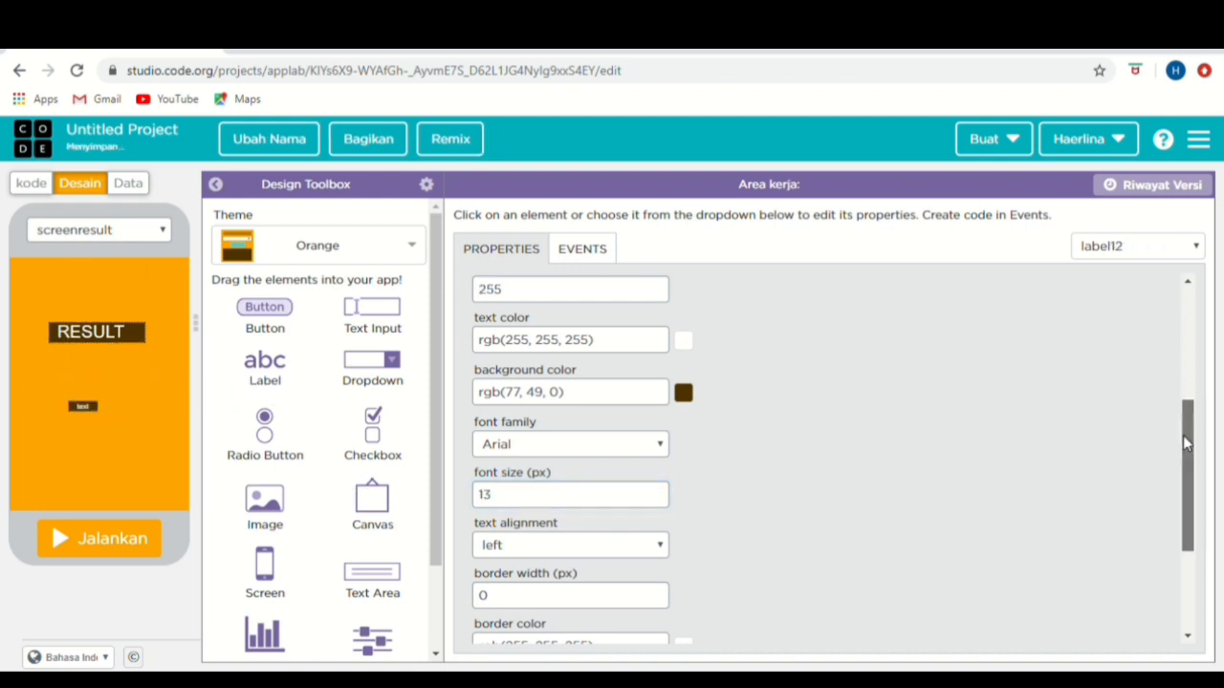
left_click_drag(1186, 440, 1198, 280)
left_click(535, 305)
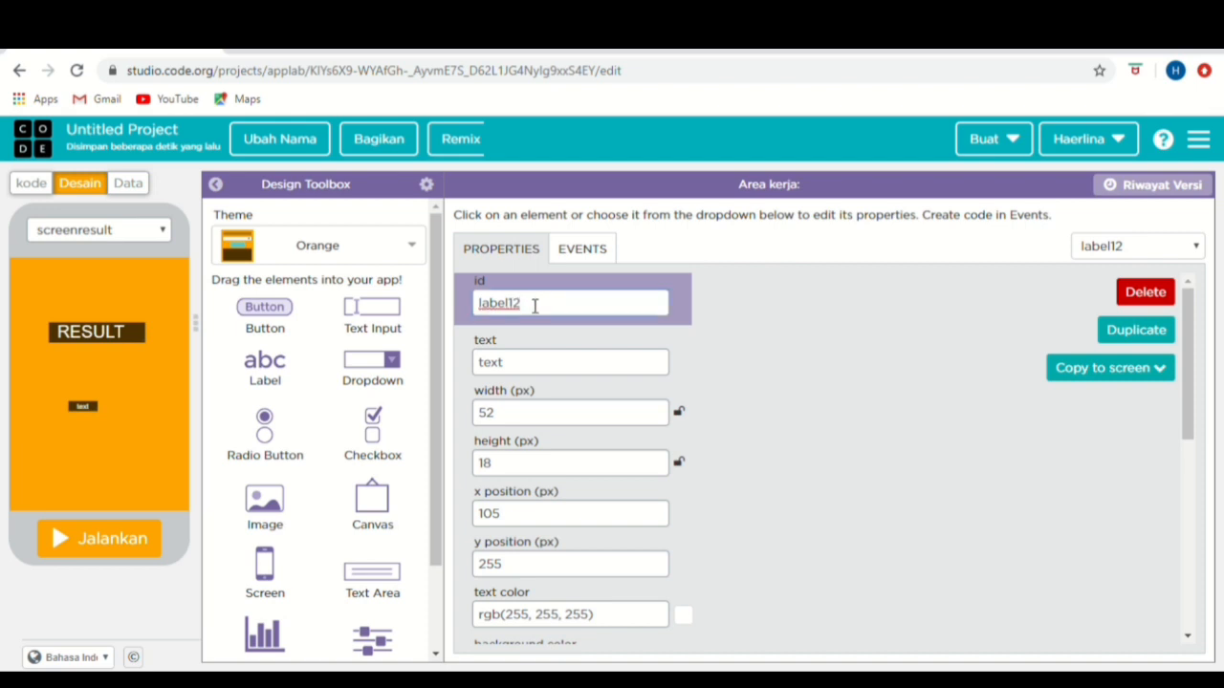
key("BackSpace")
key("BackSpace")
type("score")
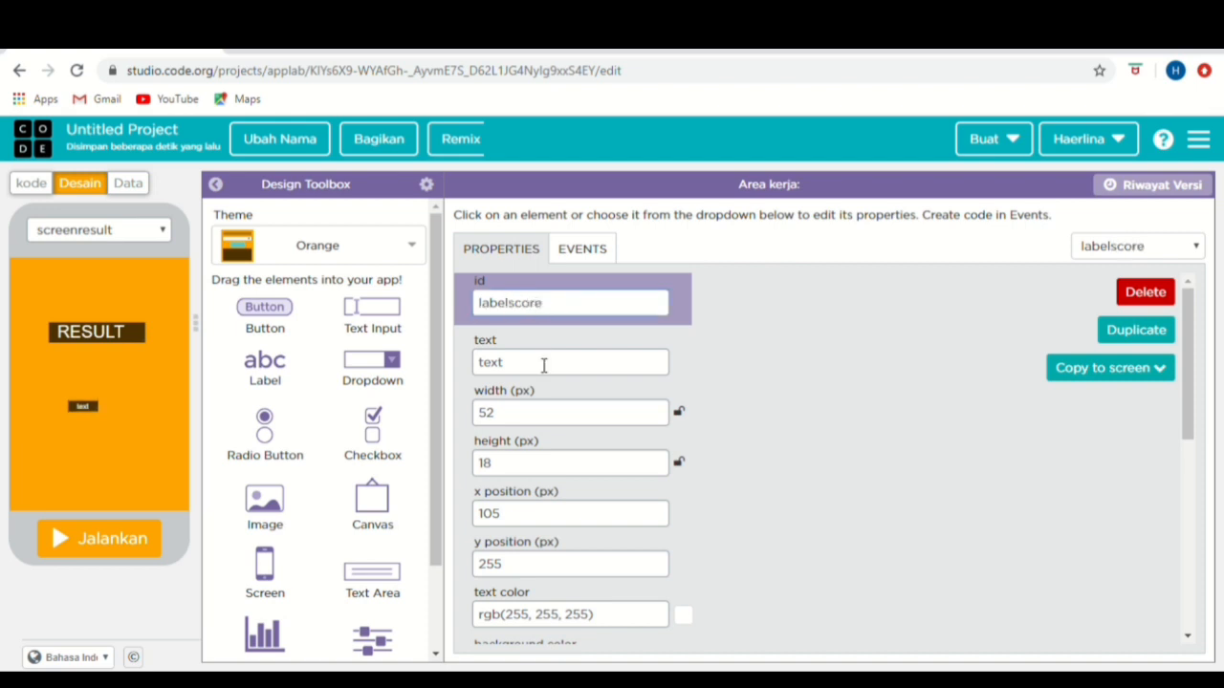
key("Tab")
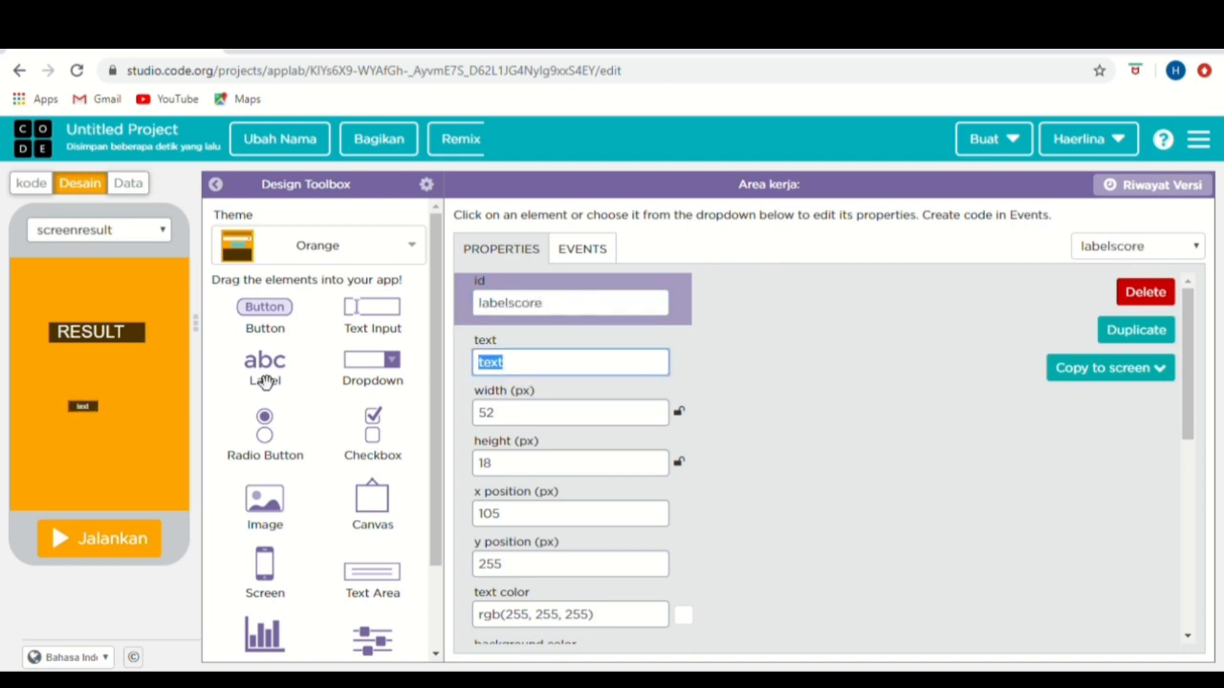
type("Scir")
key("BackSpace")
key("BackSpace")
type("ore")
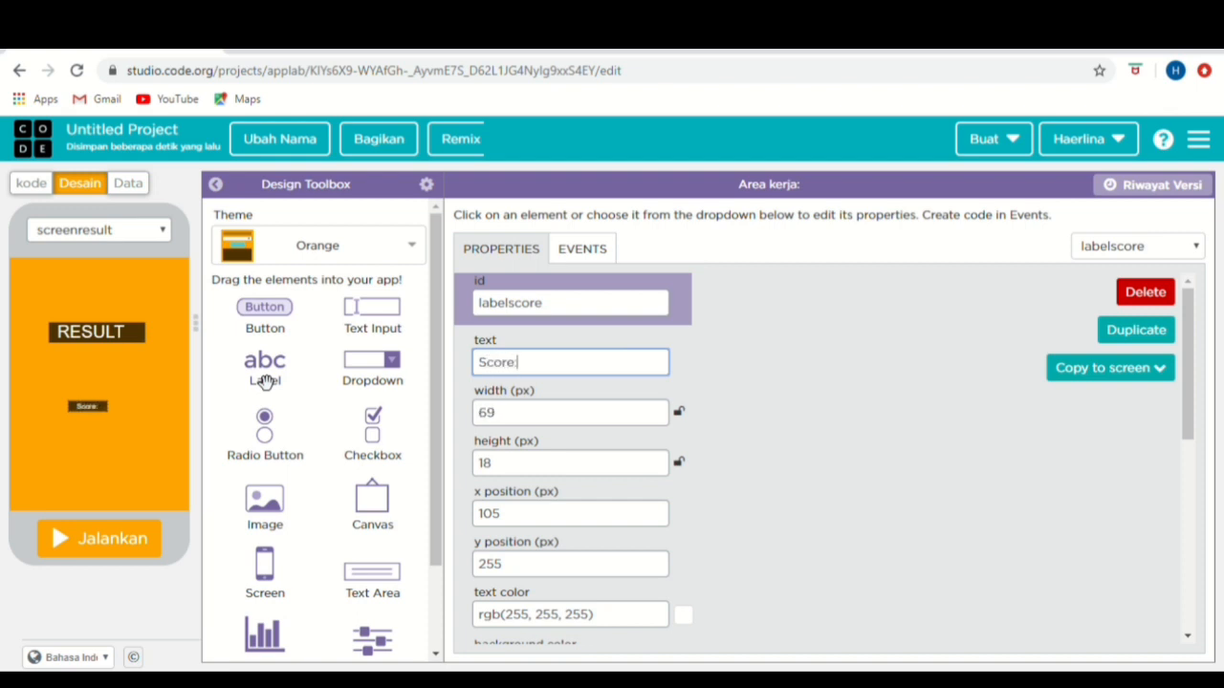
type(": 0")
- Size the labelscore label to 128 by 31 px and position it at x 95, y 265
double_click(546, 418)
type("12")
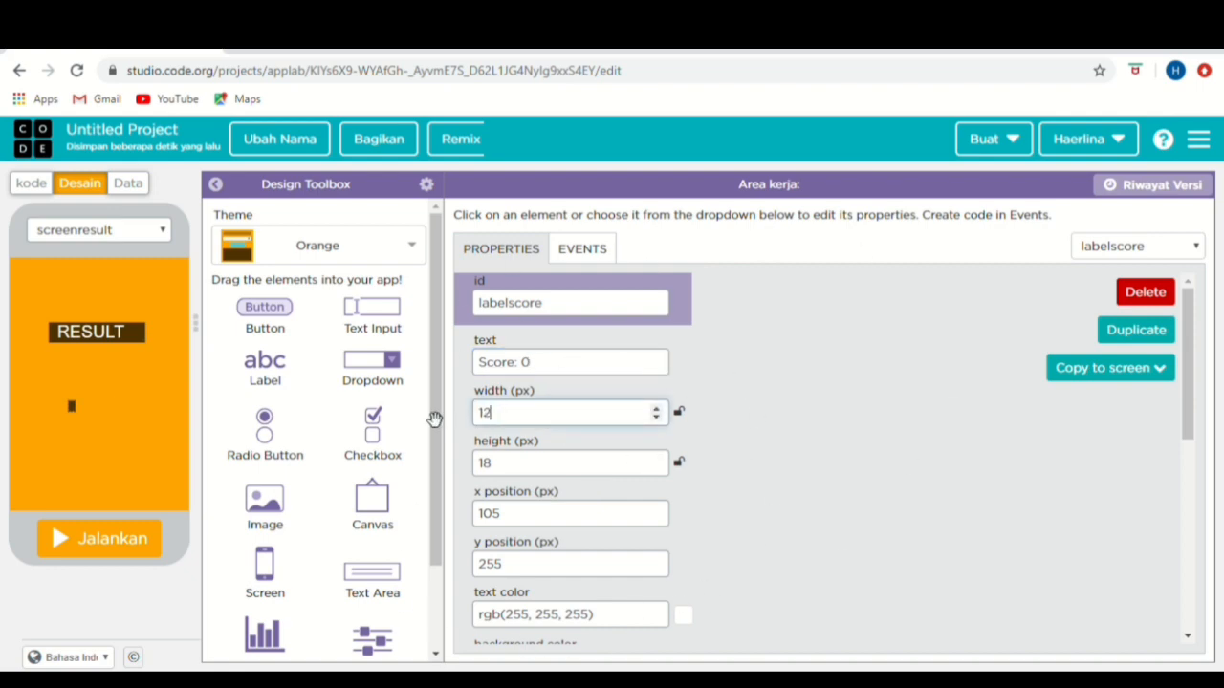
type("8")
left_click_drag(564, 462, 450, 464)
type("31")
left_click_drag(569, 513, 453, 531)
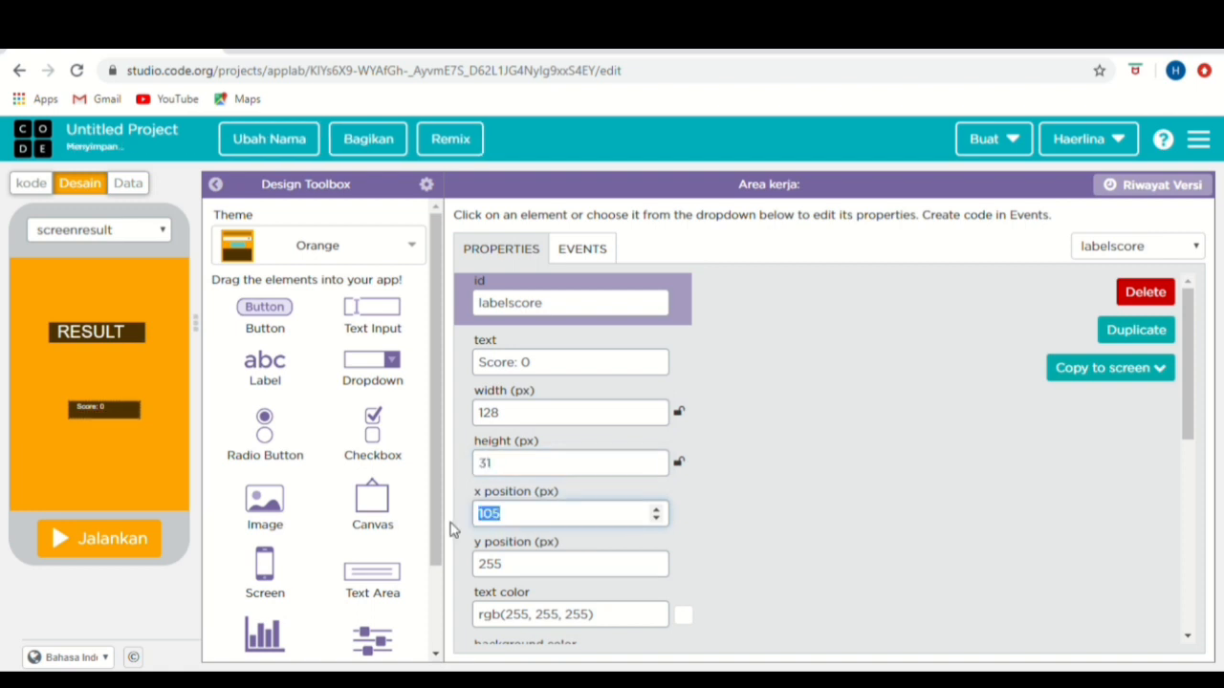
type("95")
left_click_drag(566, 564, 436, 565)
type("265")
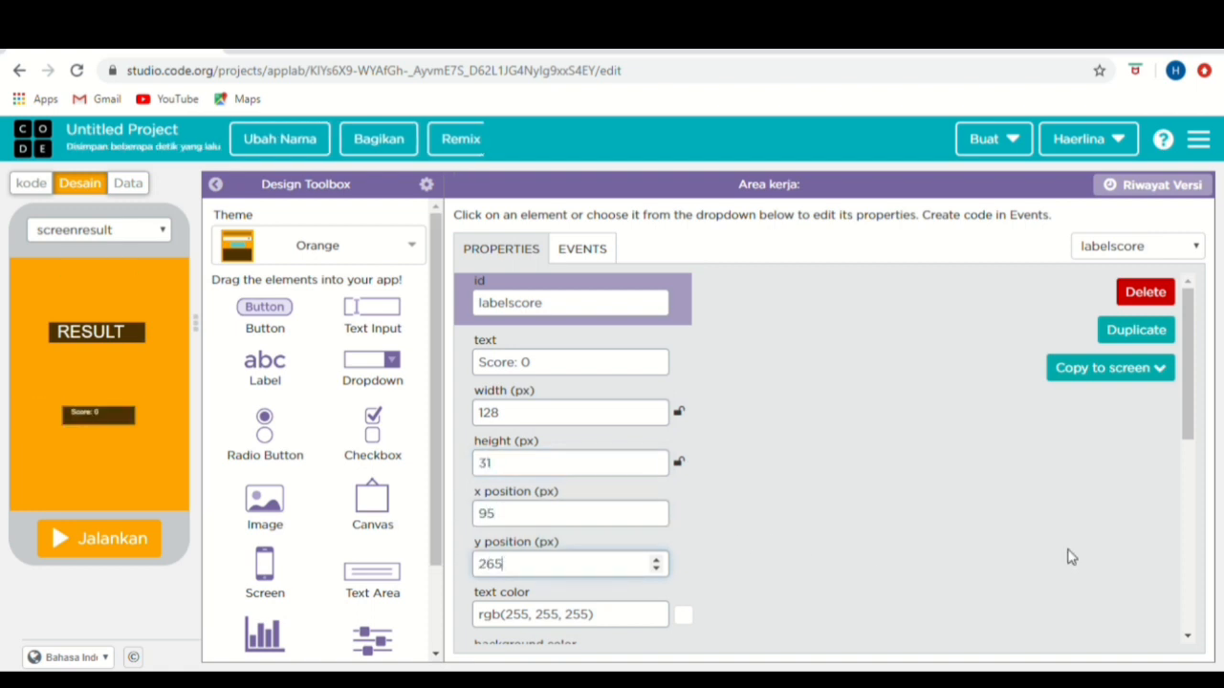
- Set the labelscore label's font size to 26 px
left_click_drag(1191, 426, 1186, 556)
left_click_drag(516, 468, 461, 466)
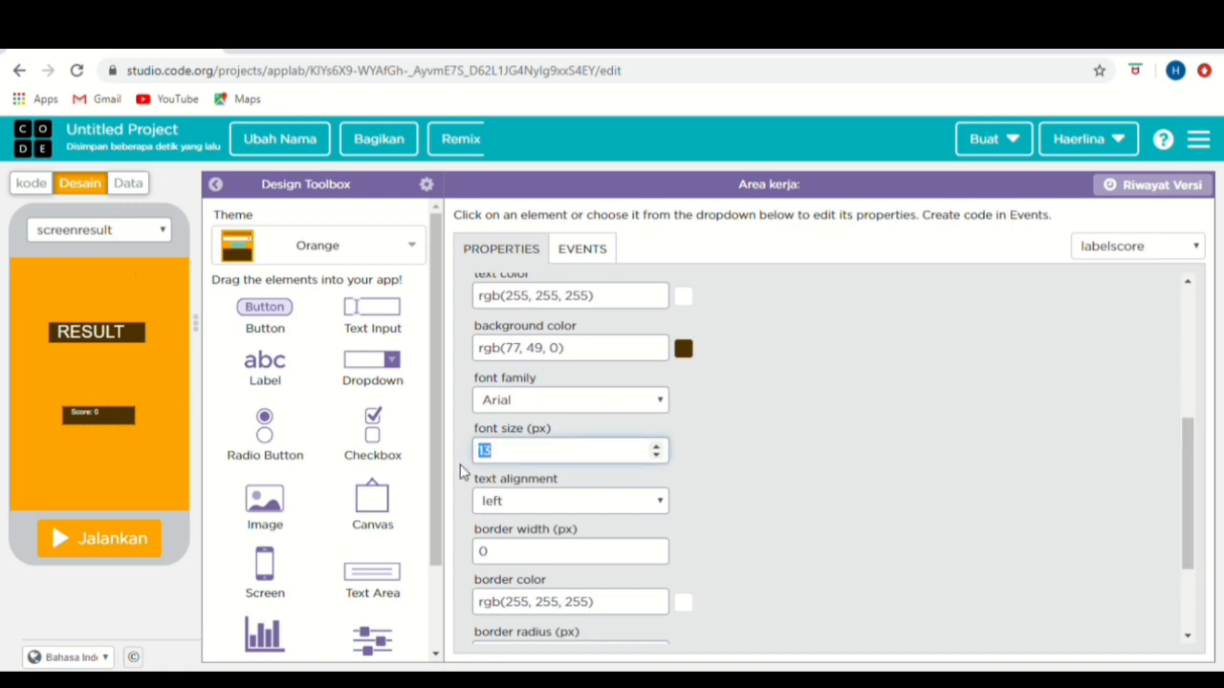
type("26")
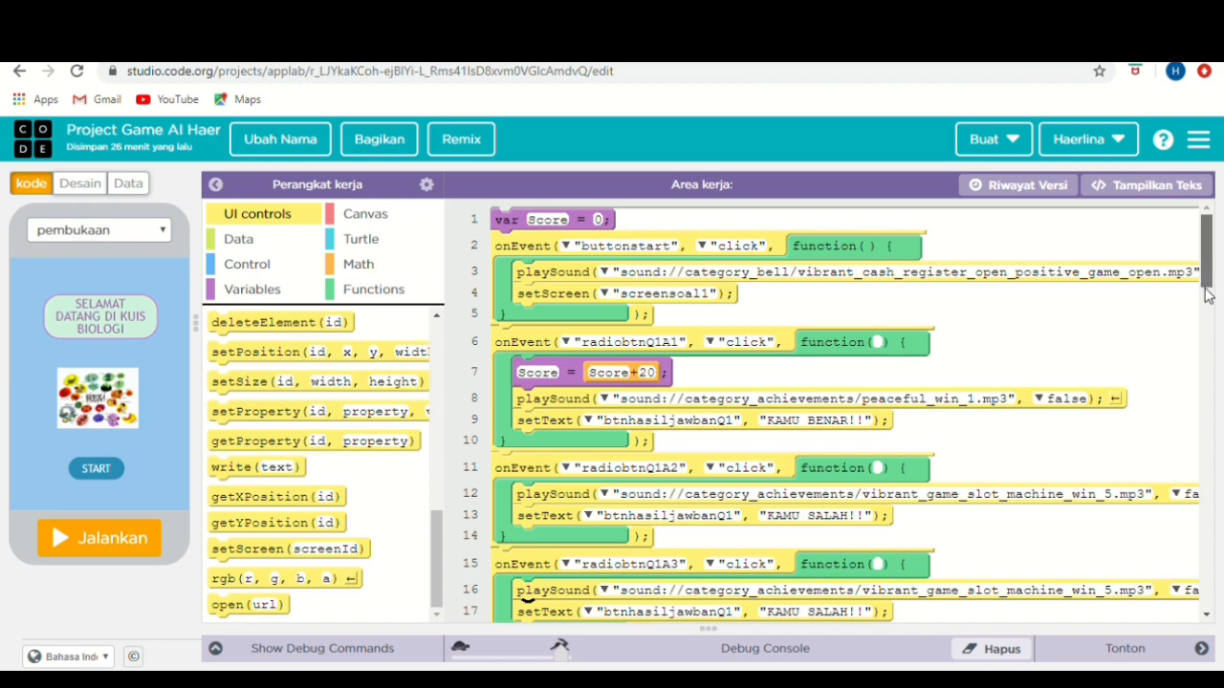
- Review the finished quiz project's code blocks for the start, answer and next button events
left_click_drag(1207, 295, 1206, 335)
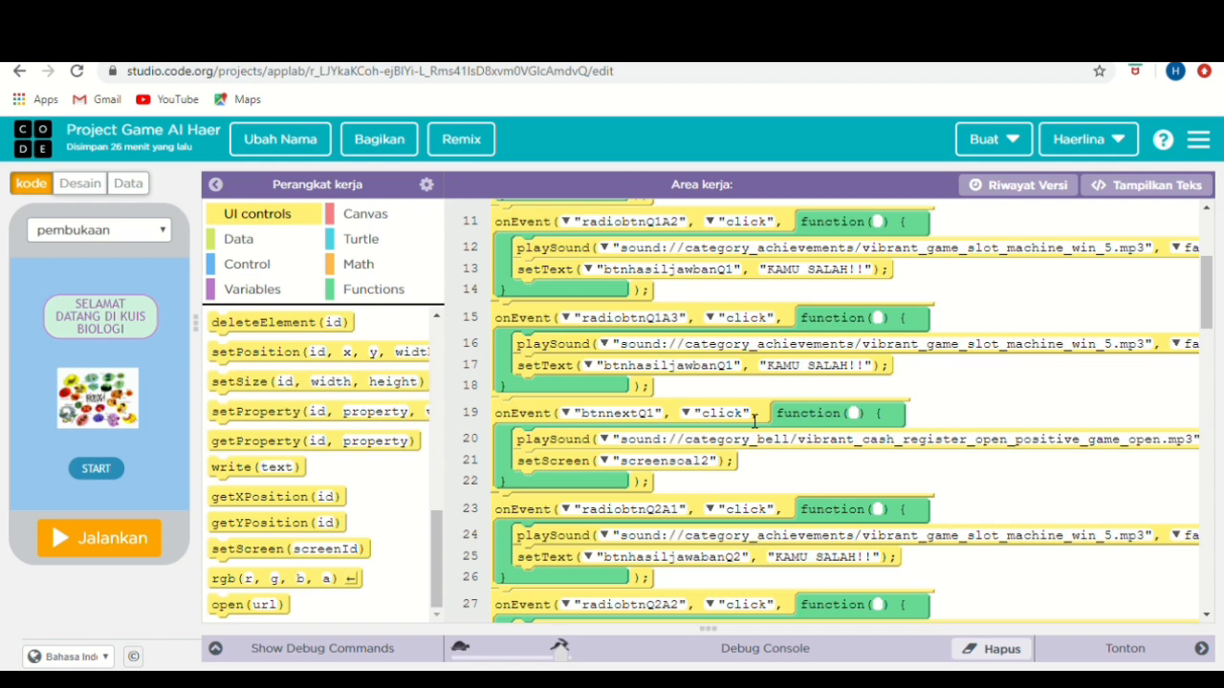
left_click_drag(1209, 328, 1212, 593)
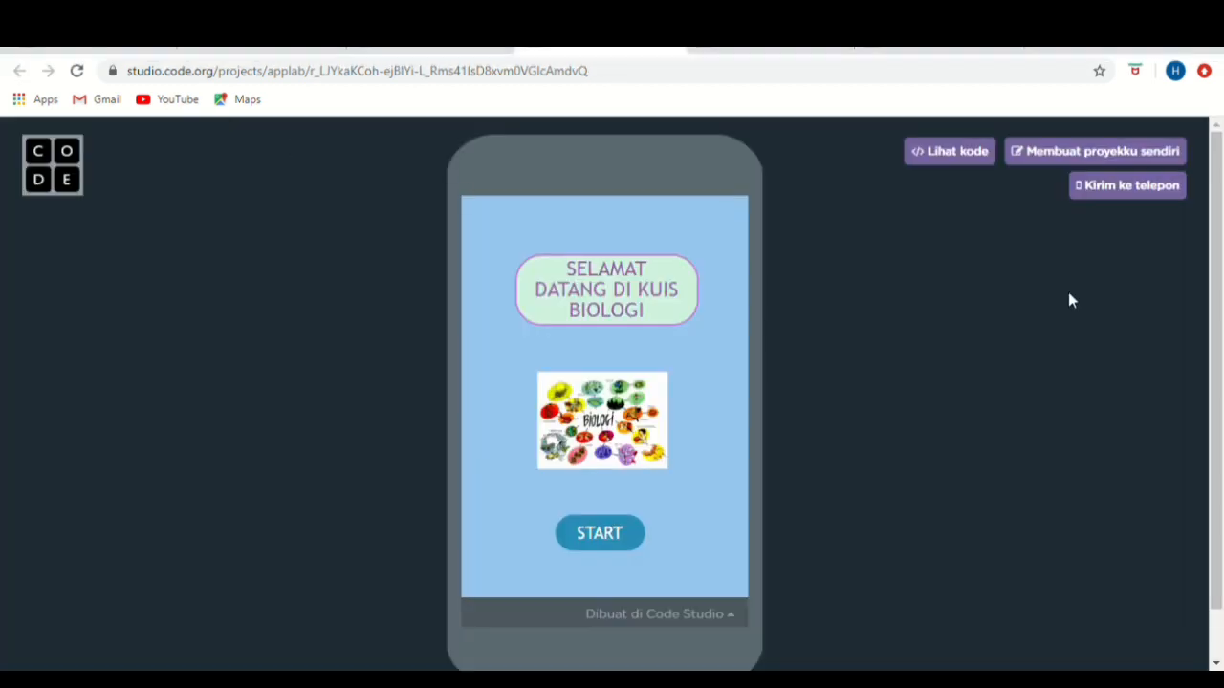
- Start the shared quiz app and answer the first two questions with Sinartrosis and Stroma, advancing to the third question
left_click(582, 547)
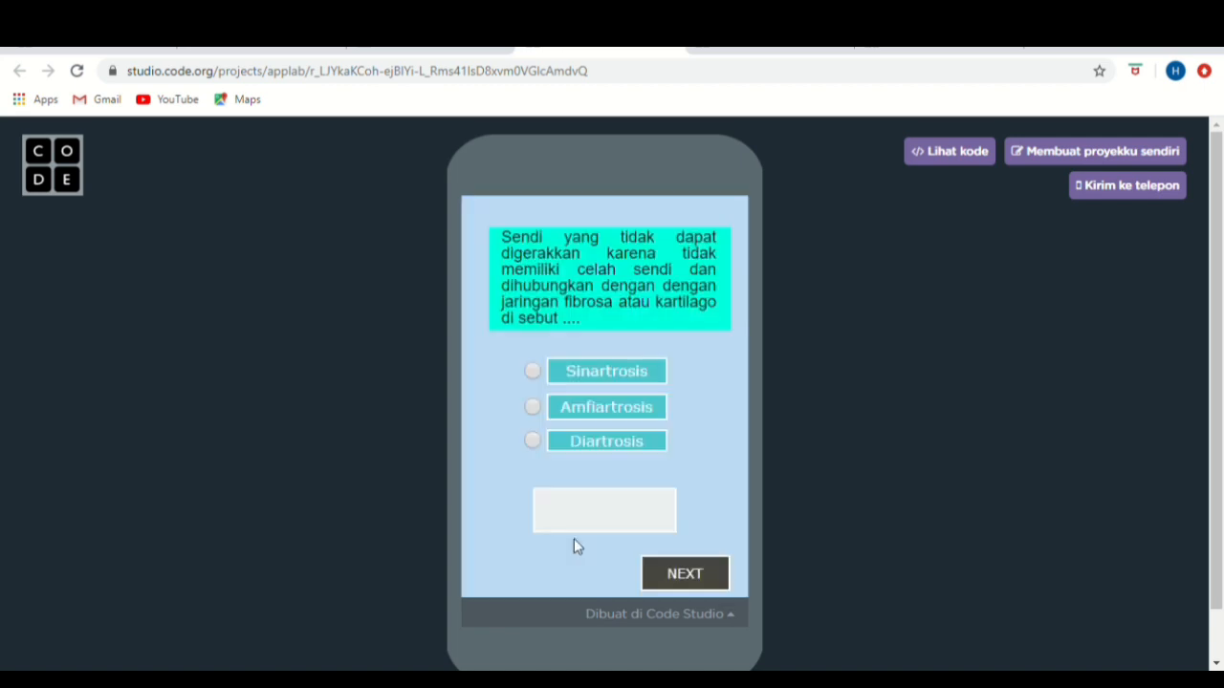
left_click(542, 386)
left_click(702, 579)
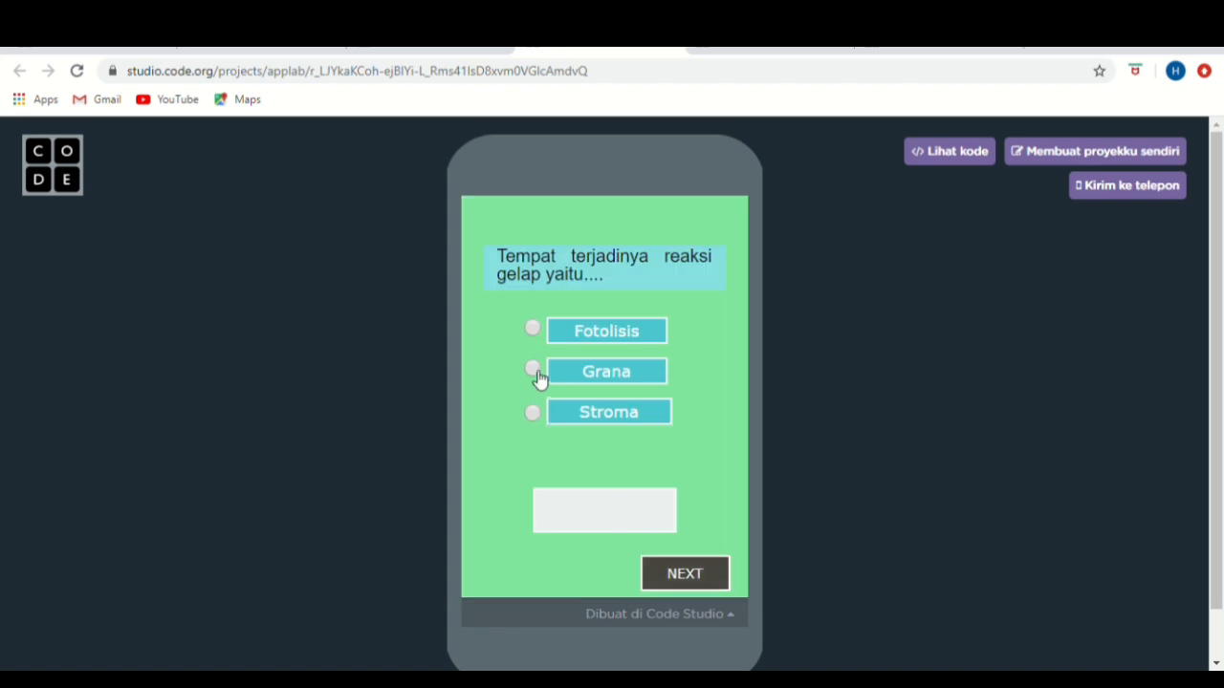
left_click(534, 414)
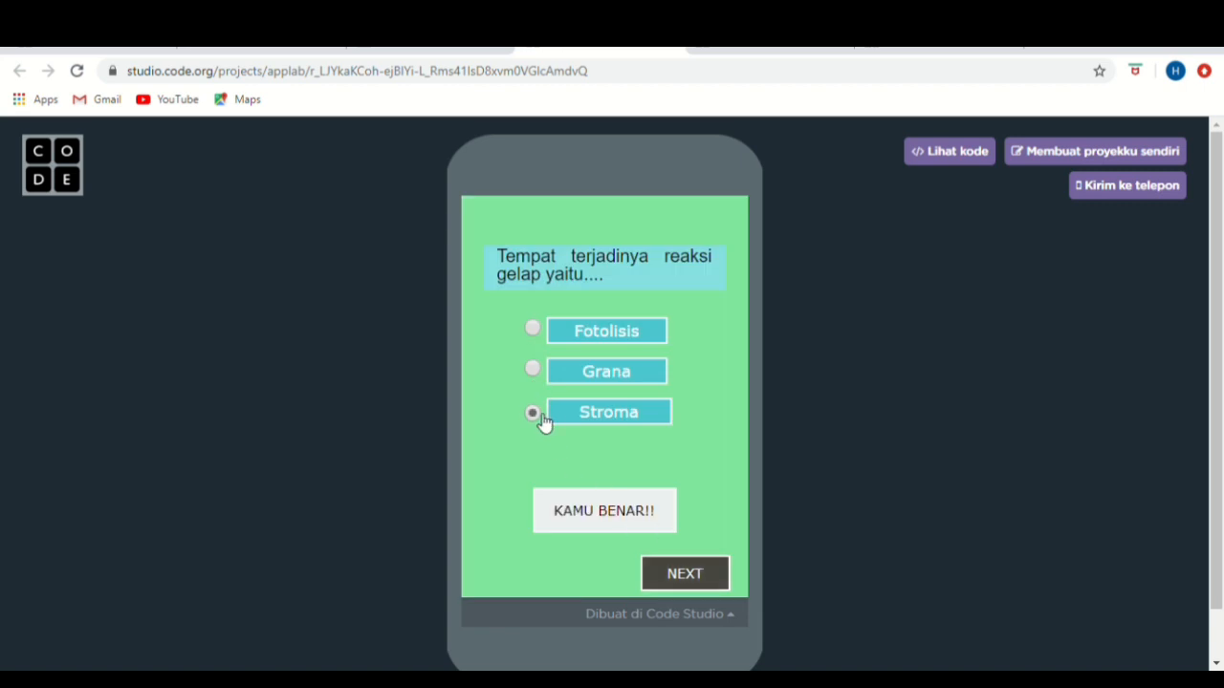
left_click(672, 576)
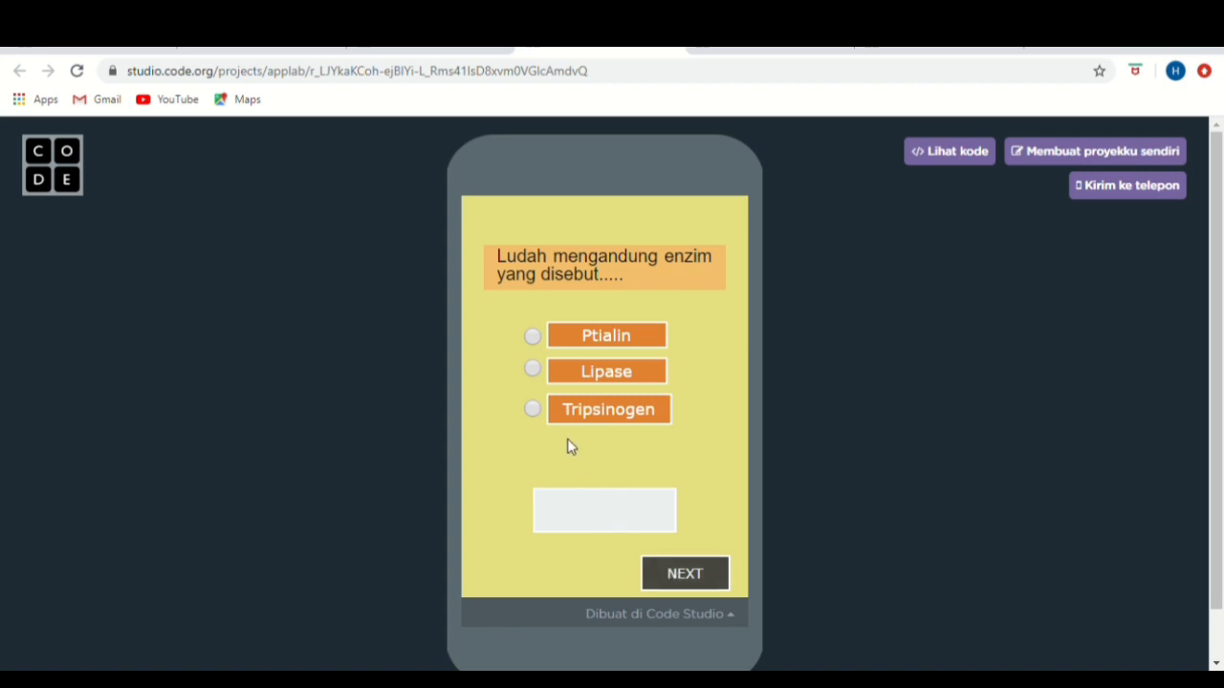
- Answer the last three quiz questions with Ptialin, laring and the first DNA/RNA statement, continuing to the results screen
left_click(536, 344)
left_click(698, 573)
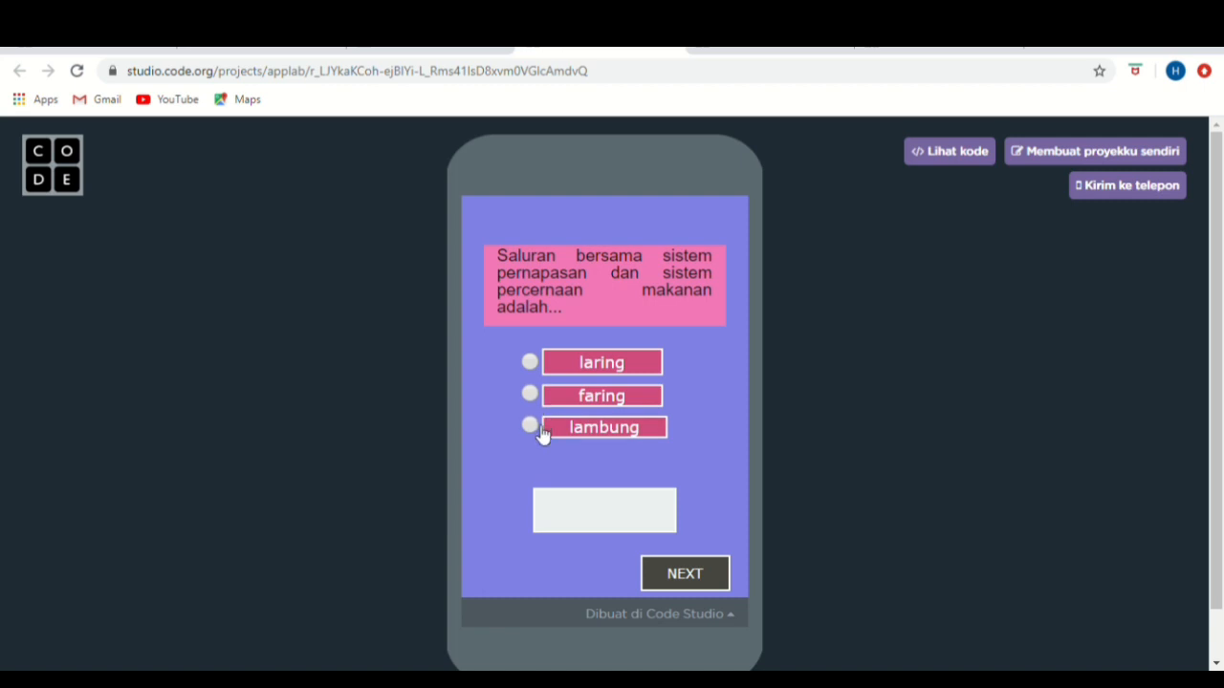
left_click(532, 362)
left_click(699, 577)
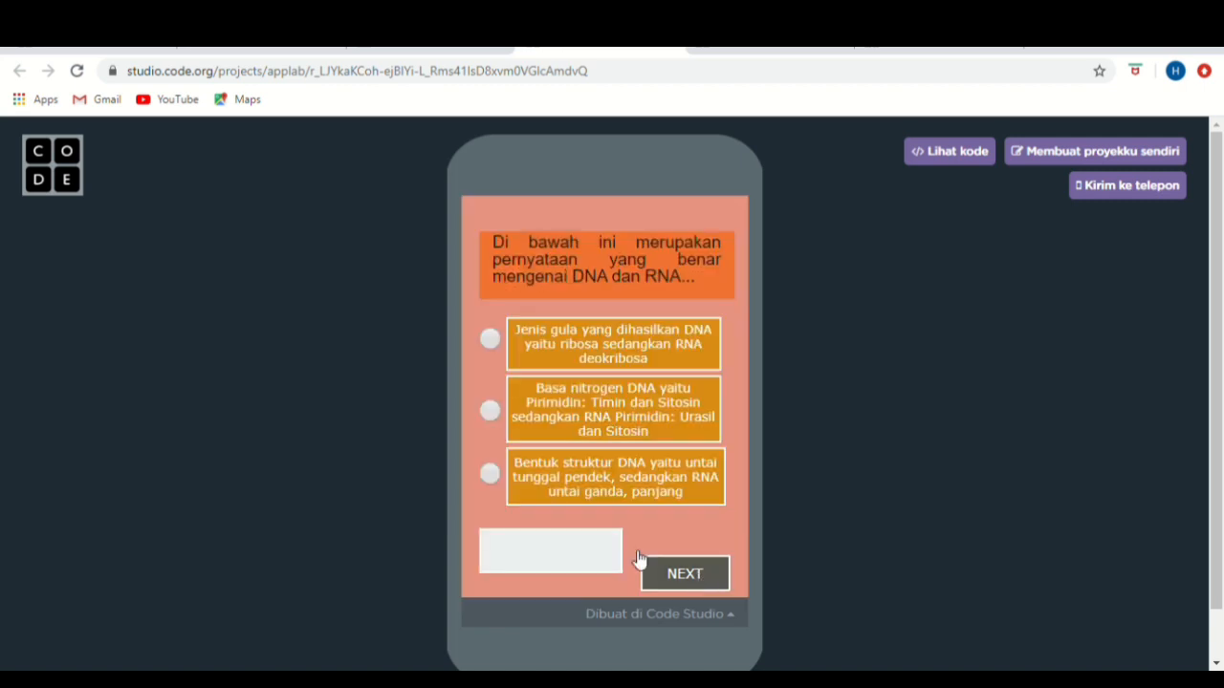
left_click(490, 342)
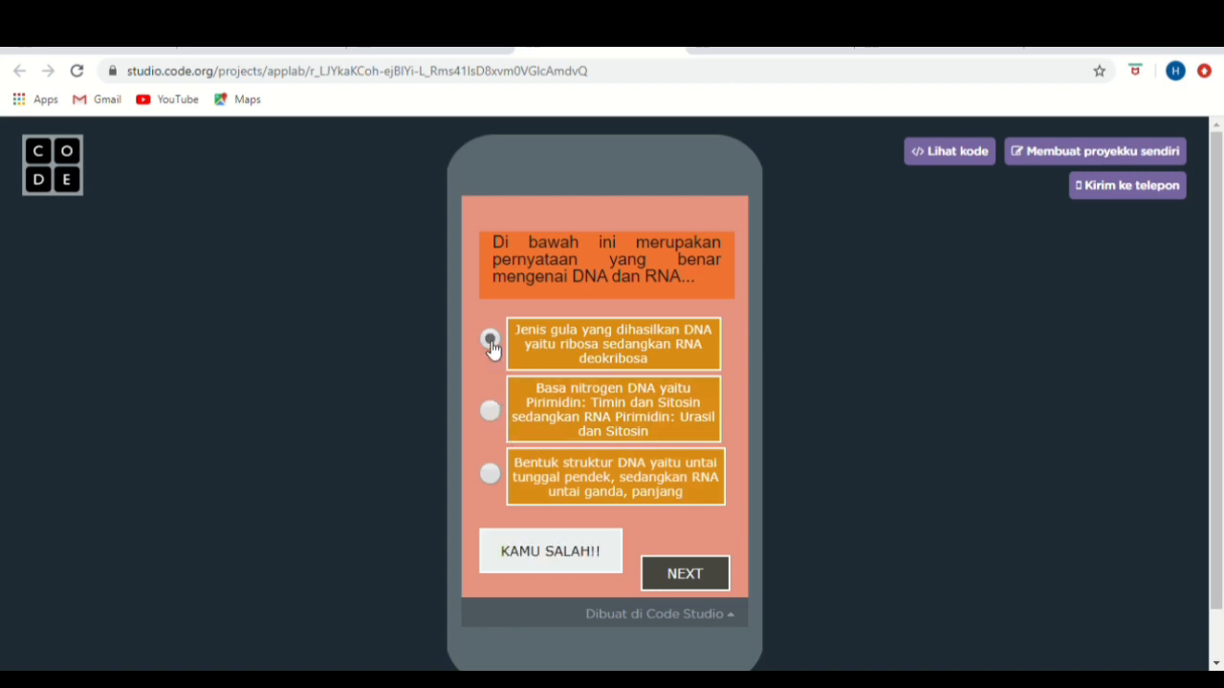
left_click(717, 581)
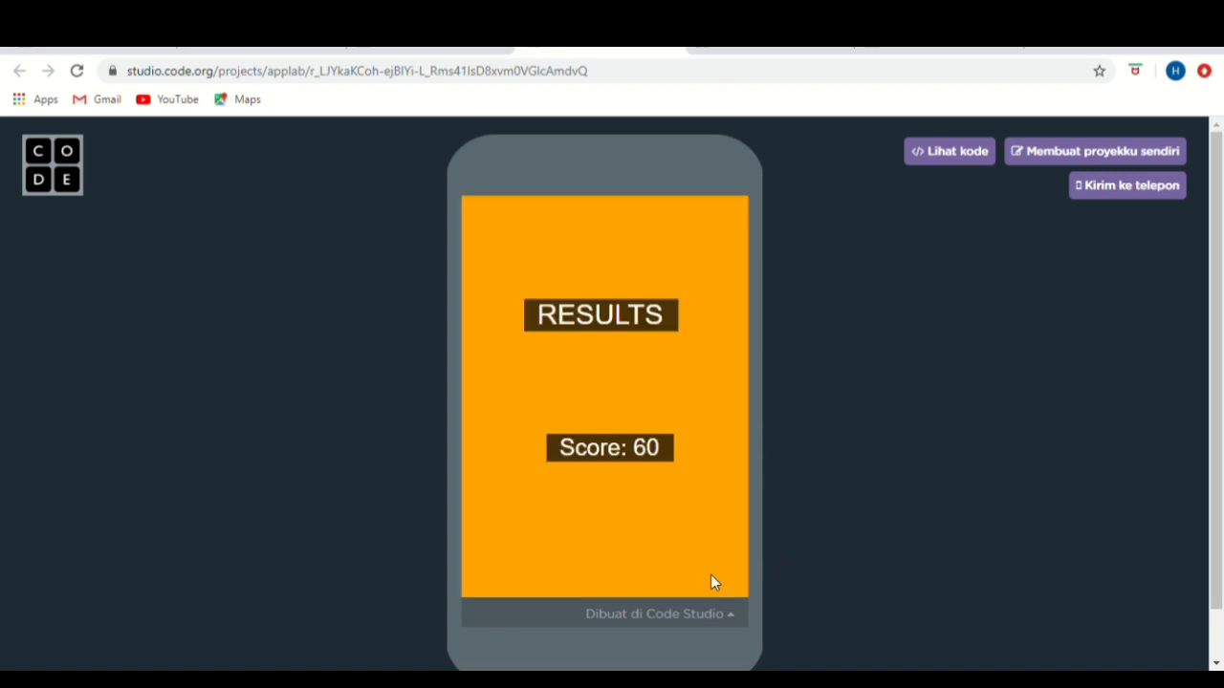